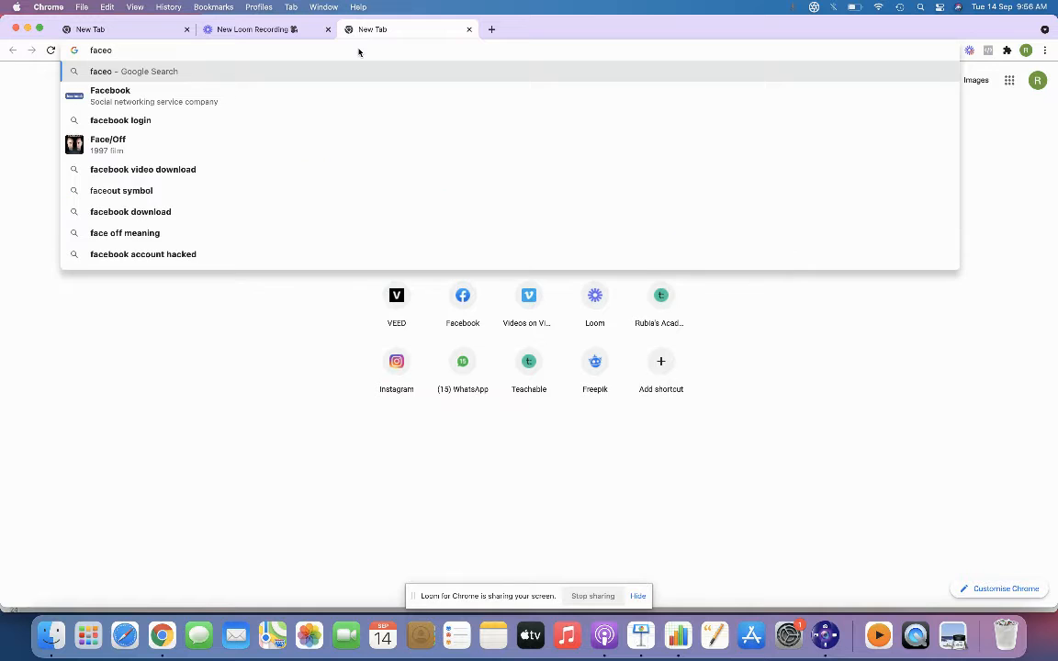
Go to facebook.com and open the Marketick Academy page from the shortcuts
text(book.com)
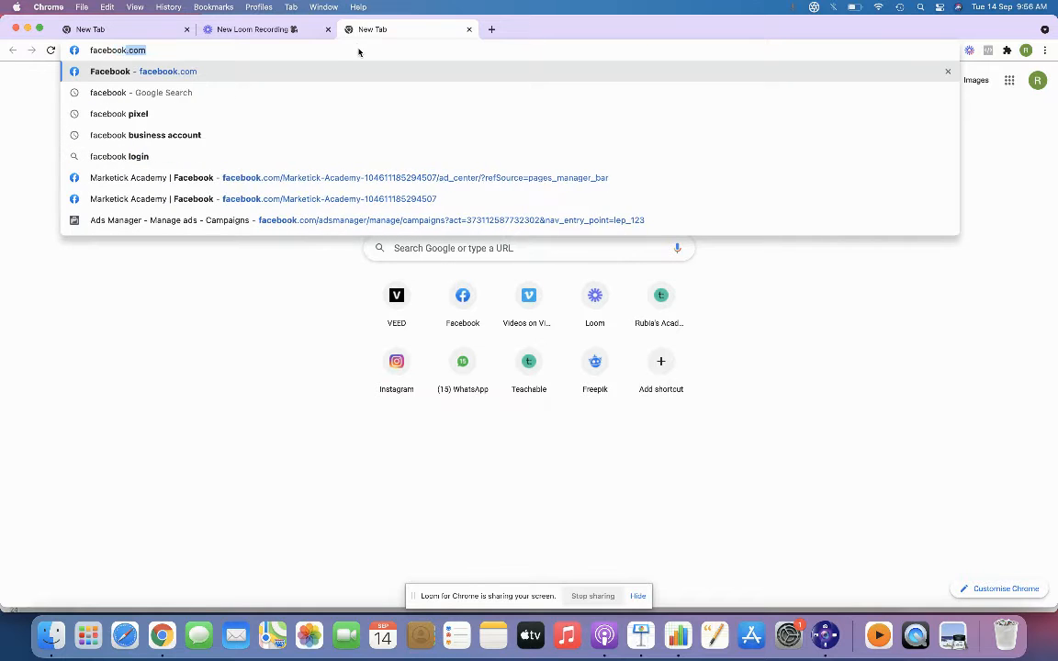
key(Return)
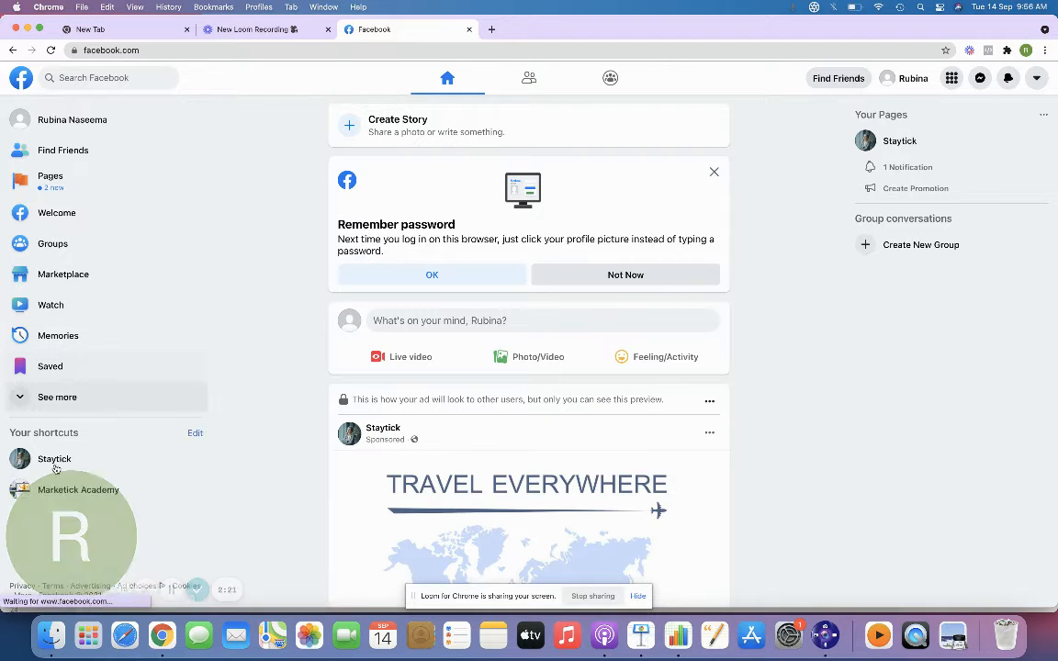
click(59, 490)
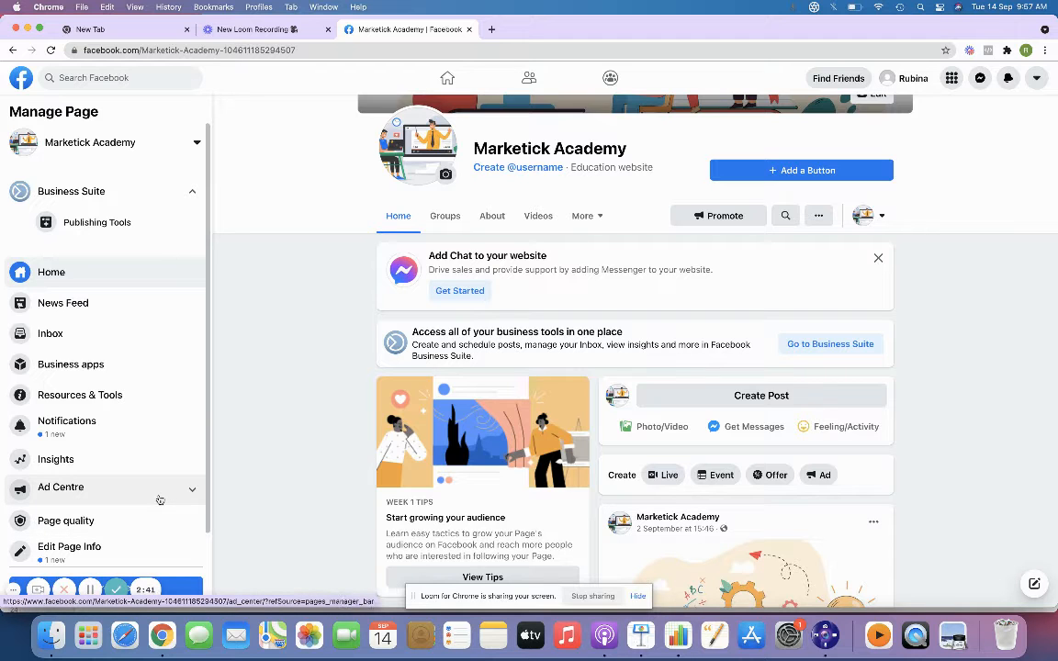
Open Ads Manager from the all-ads view of the page's Ad Centre
scroll(159, 499, down, 1)
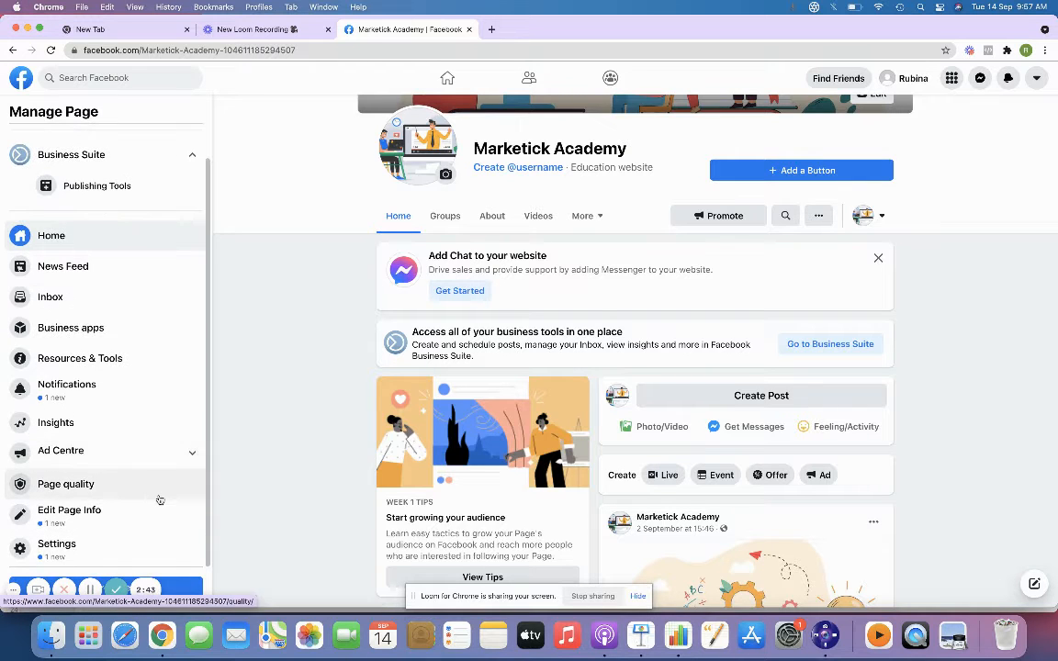
click(193, 450)
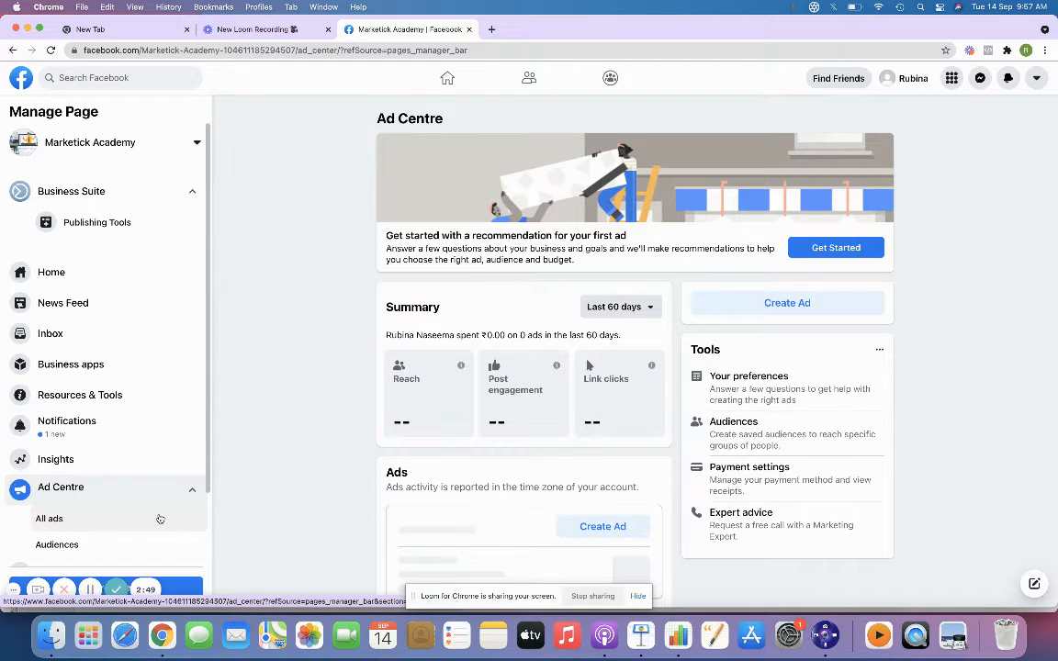
click(159, 518)
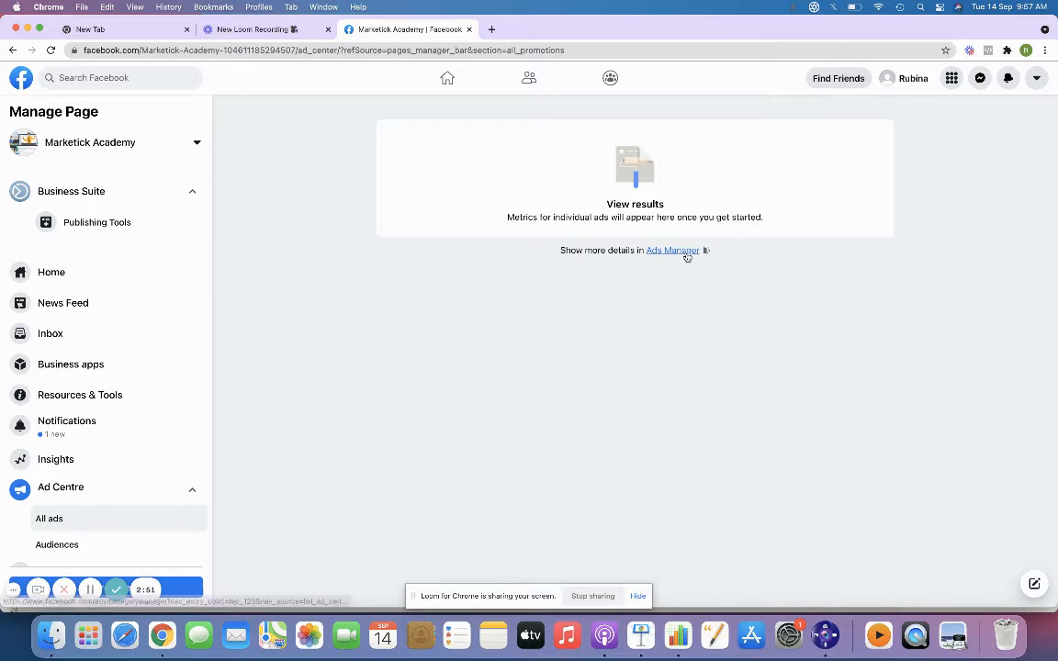
click(677, 251)
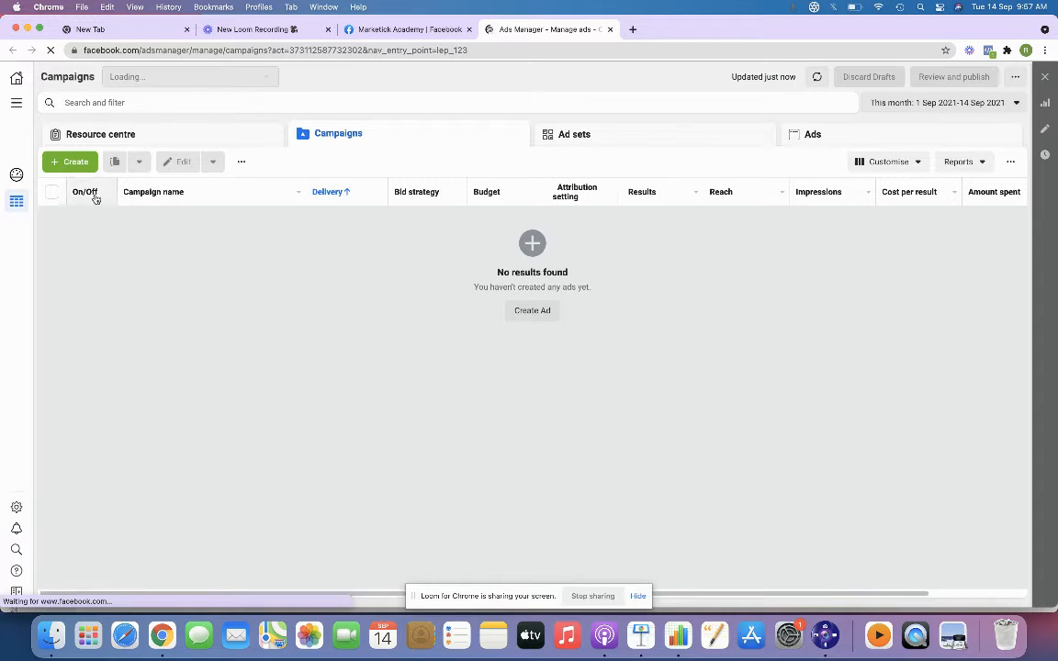
Create a new campaign with the Lead Generation objective
click(89, 162)
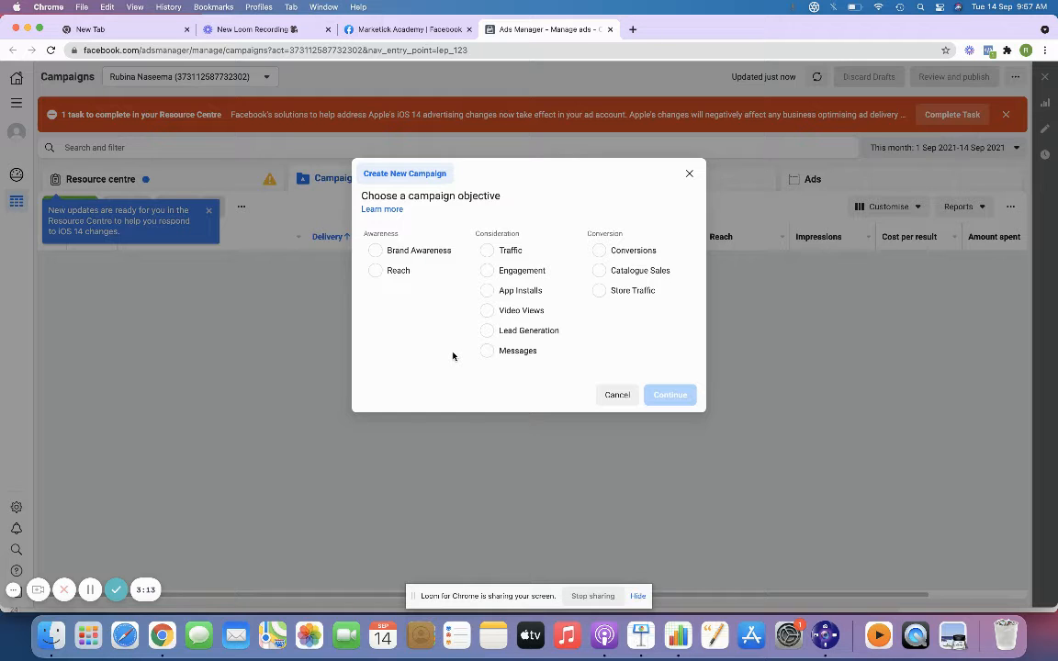
click(543, 335)
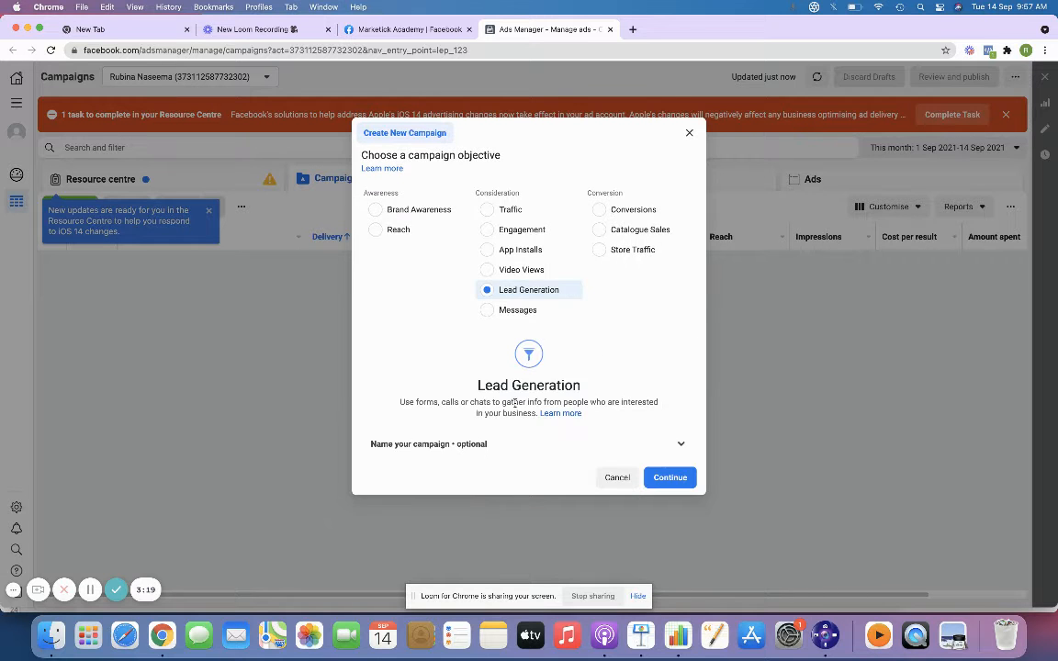
click(668, 478)
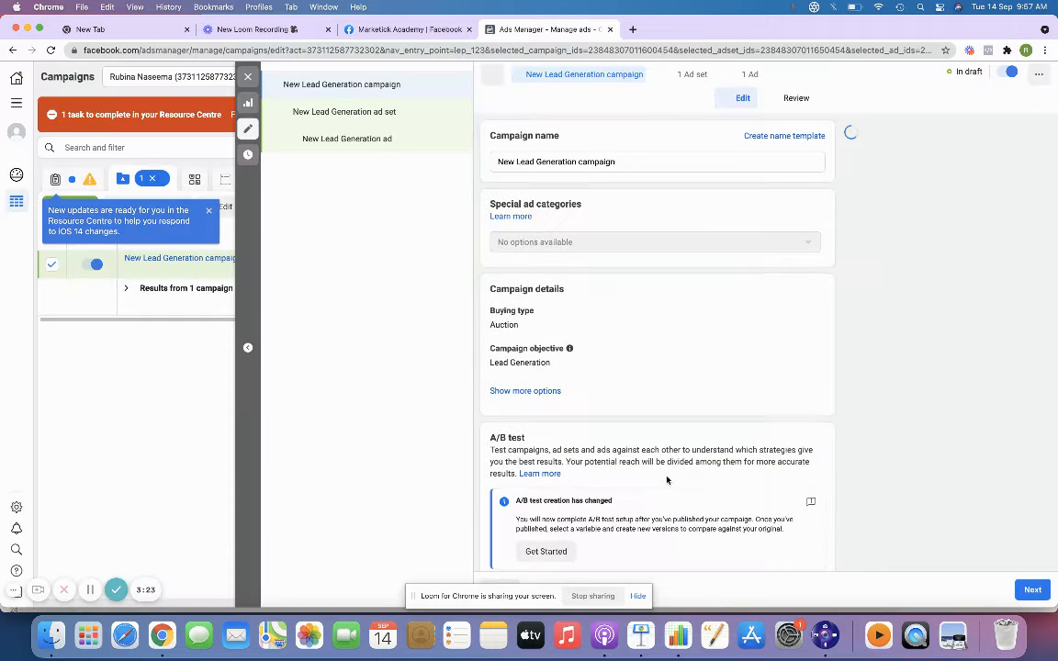
Rename the campaign as "Digital Marketing Course"
click(624, 158)
triple_click(635, 161)
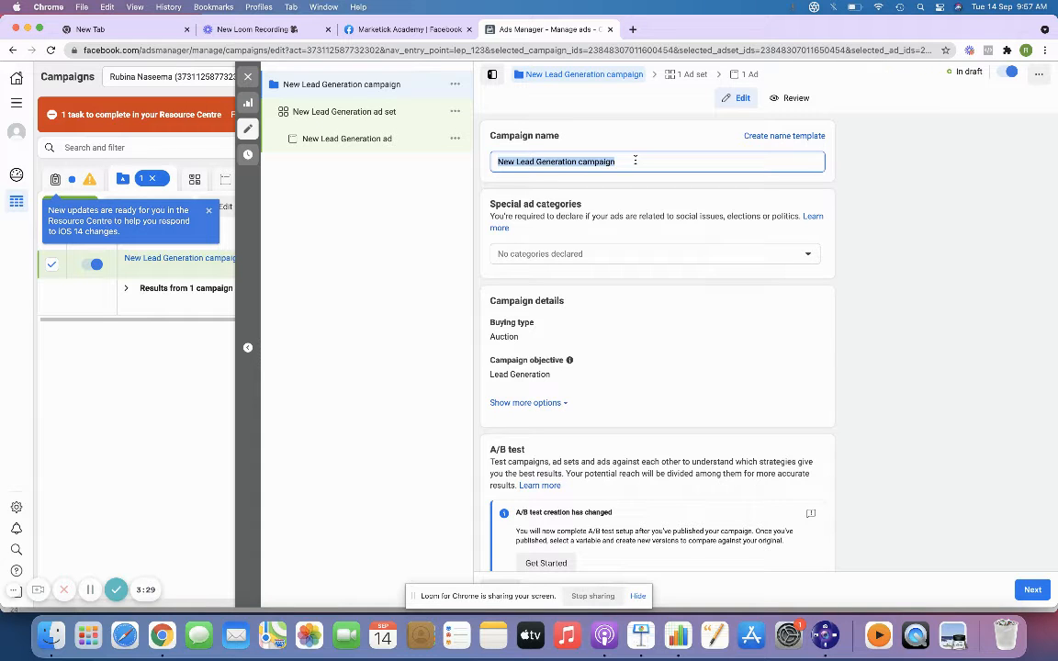
text(Dig)
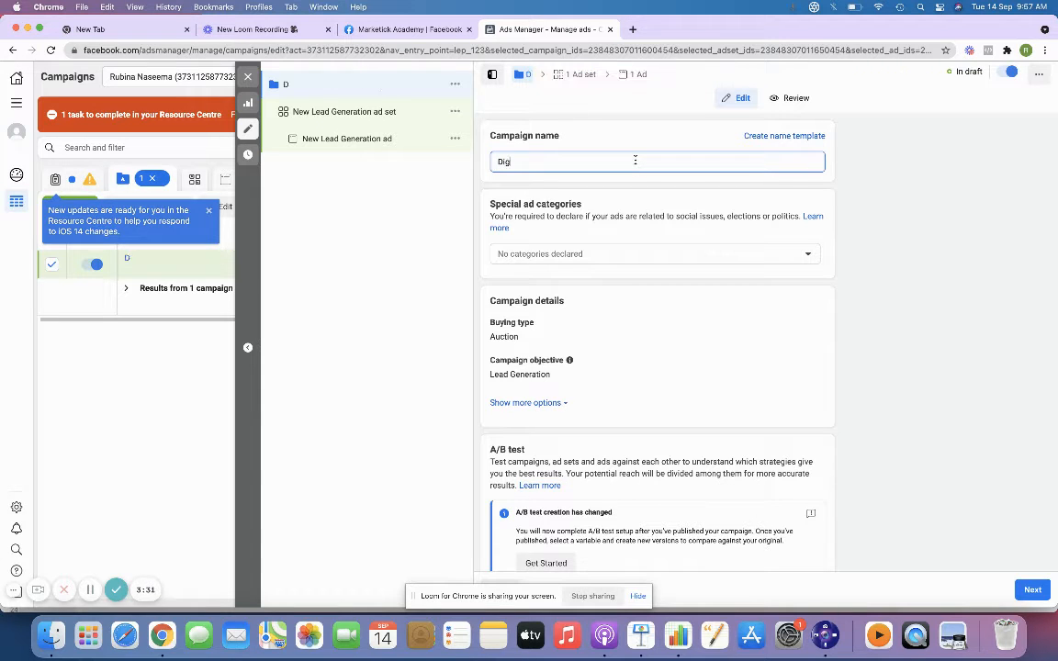
text(ital)
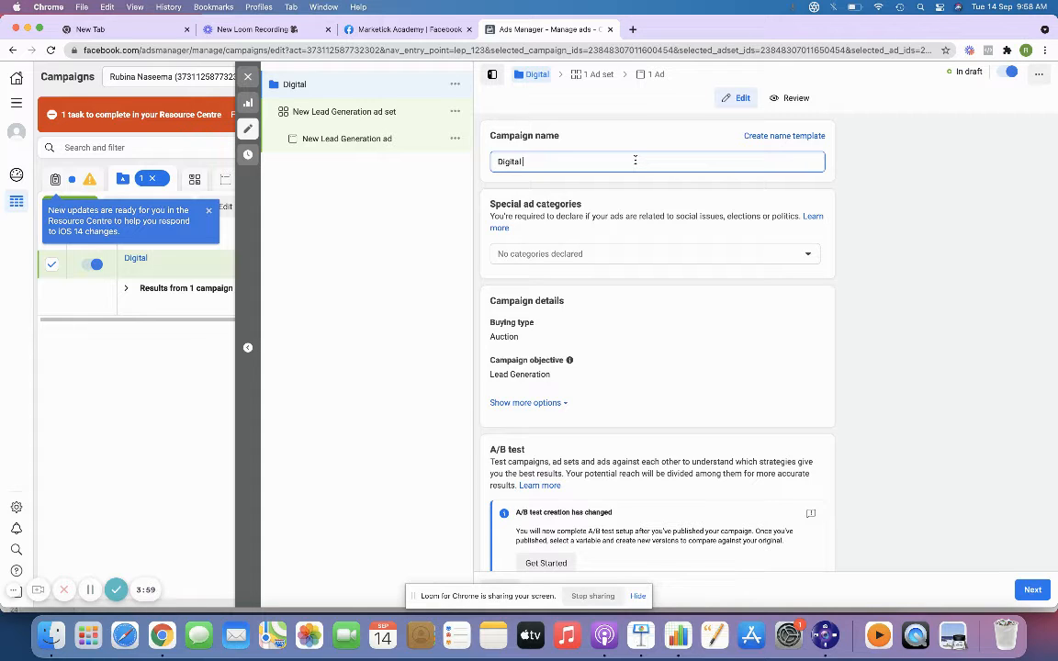
text(Marketing Course)
click(719, 227)
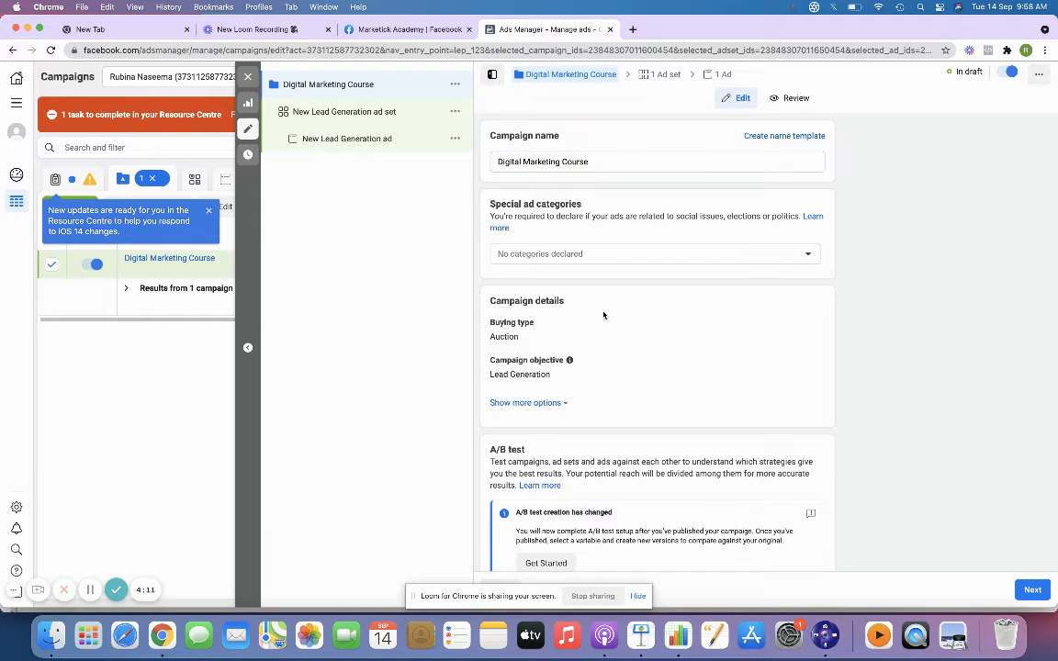
Look at the available special ad categories and review the campaign details, A/B test and budget optimisation settings
click(585, 254)
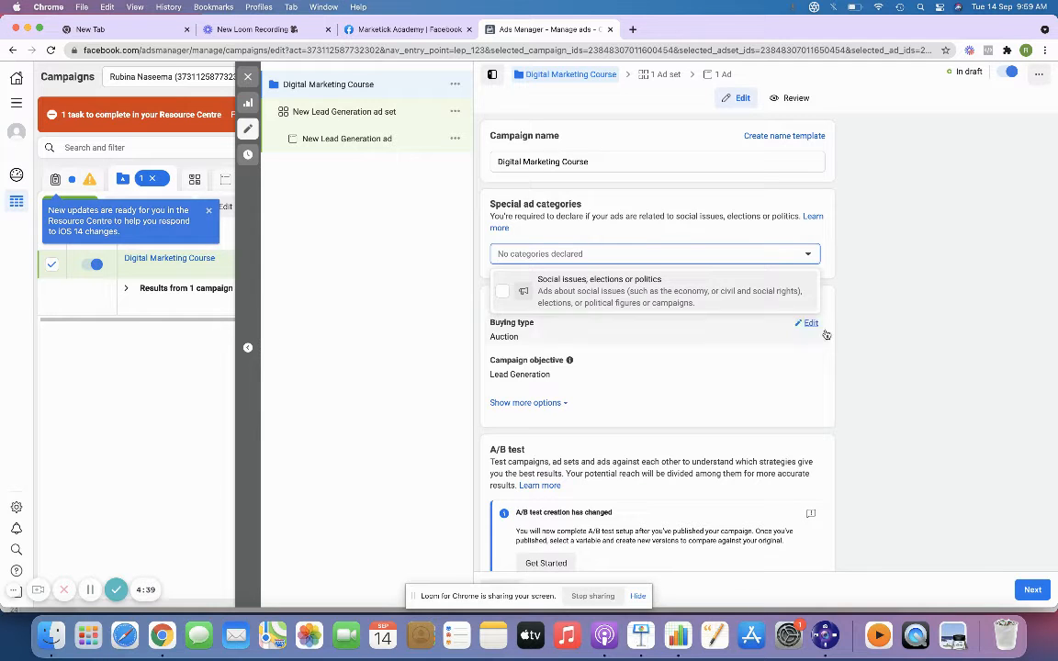
click(877, 356)
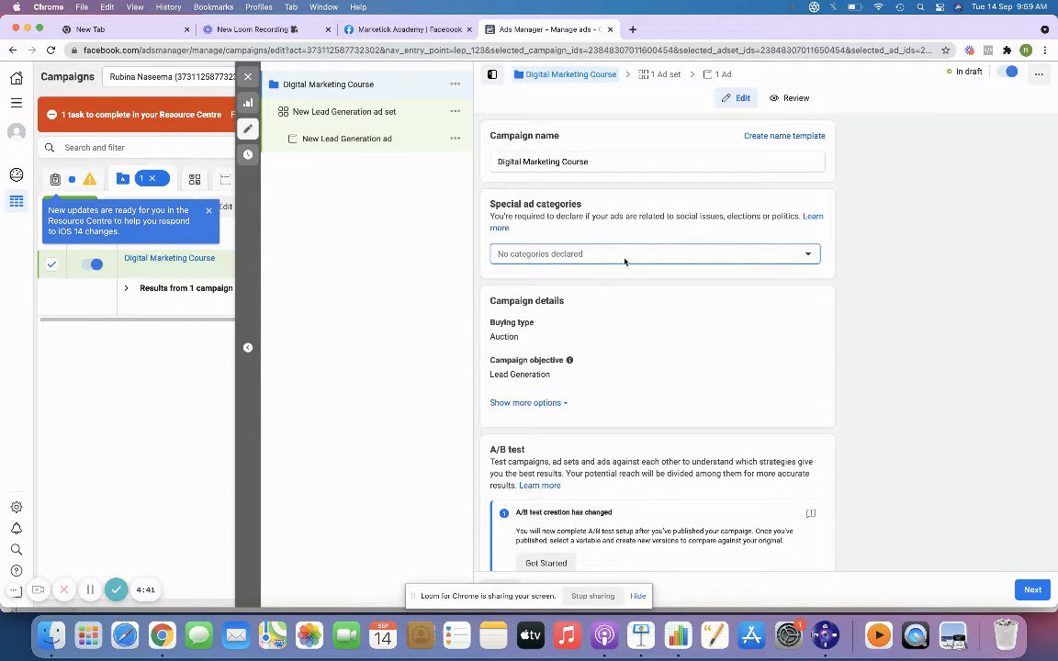
scroll(597, 262, down, 2)
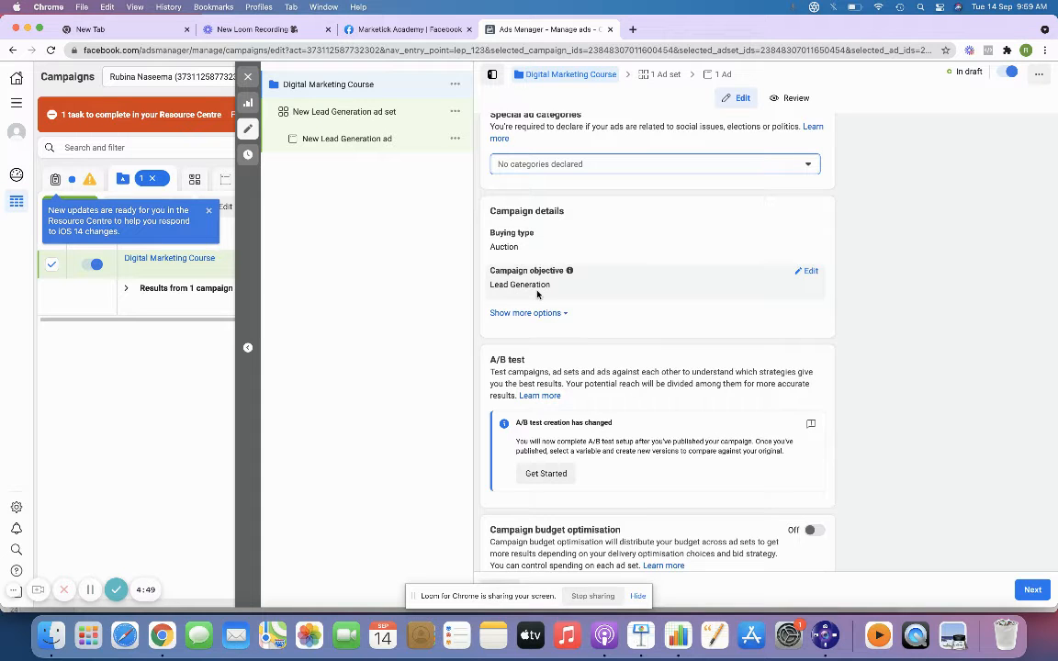
scroll(537, 293, down, 1)
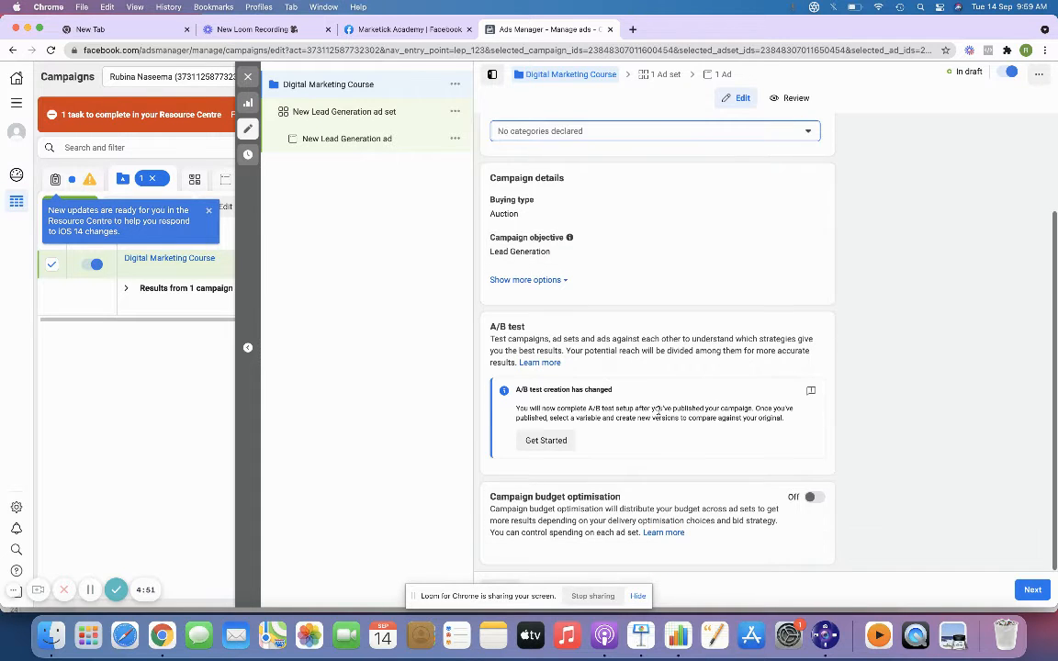
Continue to the ad set and rename it "Digital Marketing Course| India"
click(1032, 589)
triple_click(606, 162)
text(Digia)
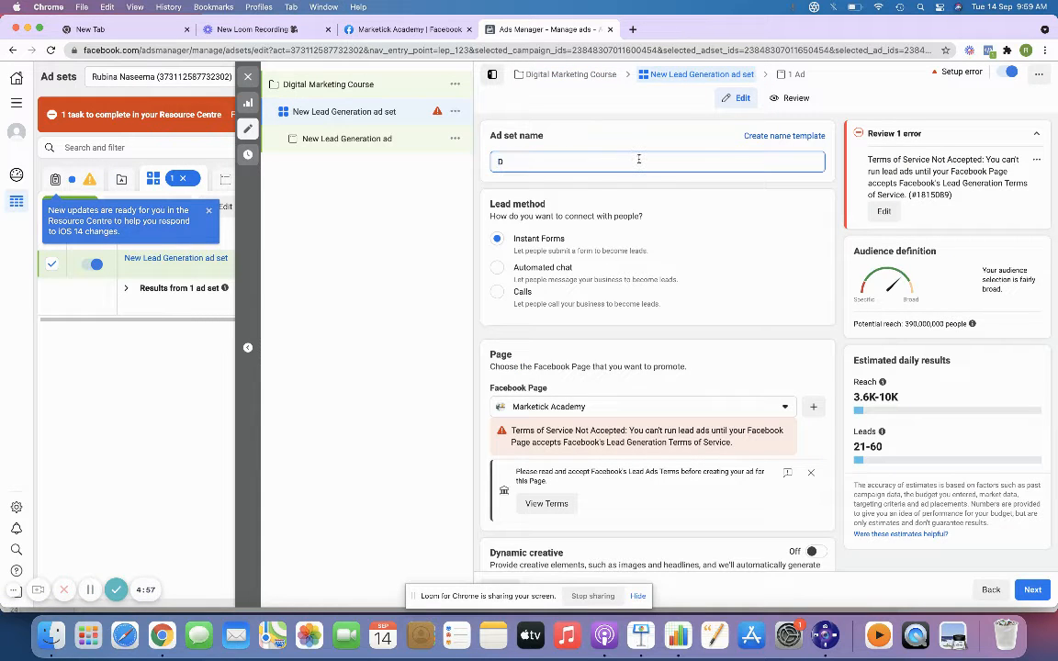
key(BackSpace)
key(BackSpace)
text(ital Ma)
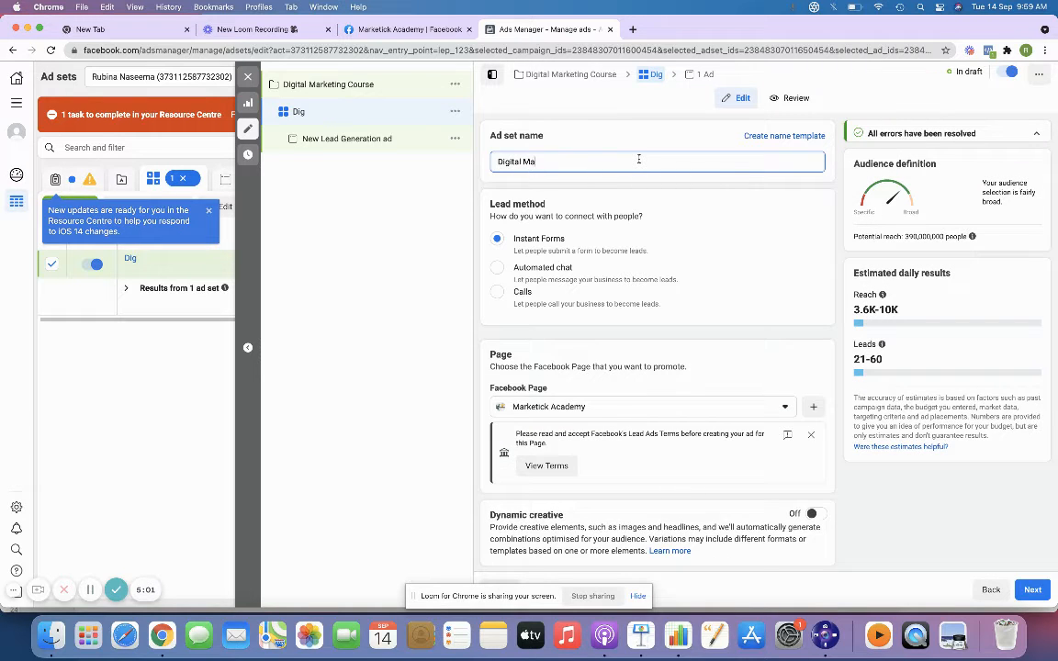
text(rket)
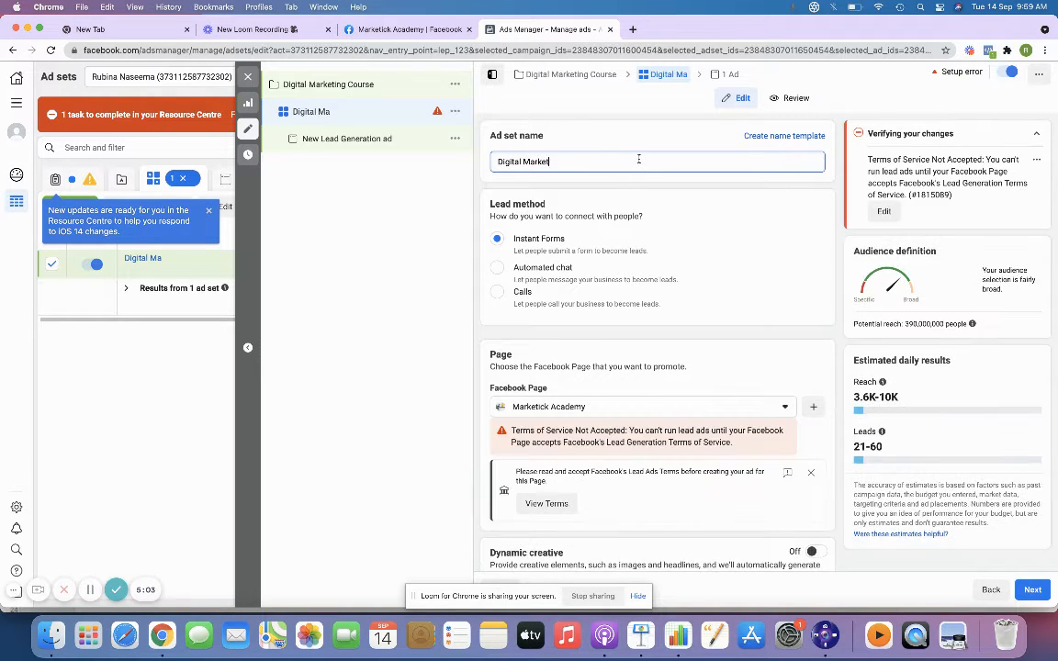
text(ing Course|)
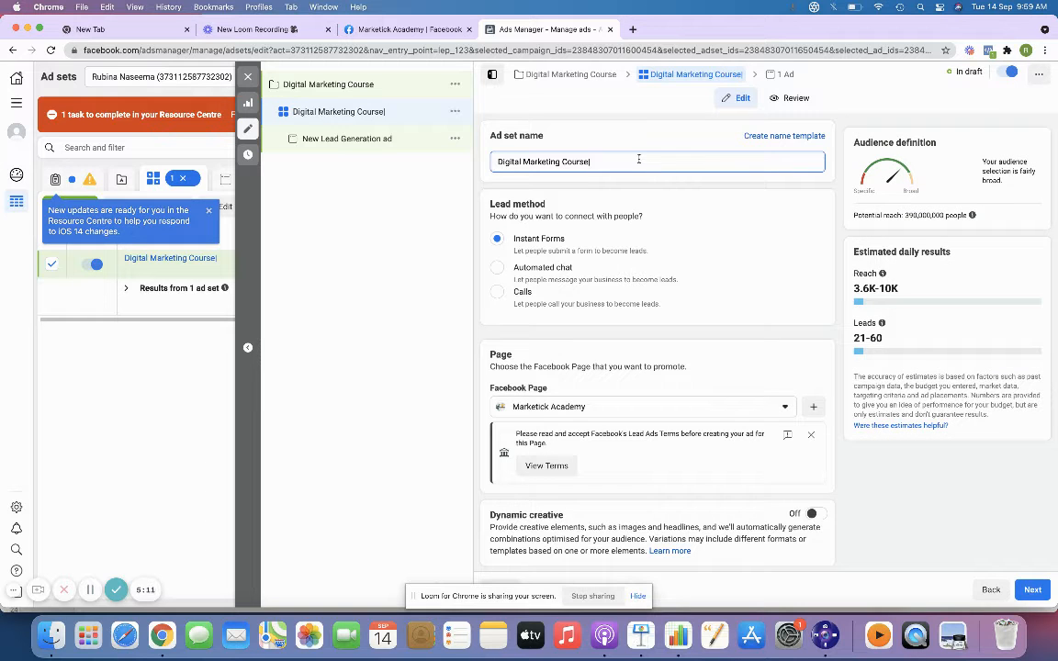
text(India)
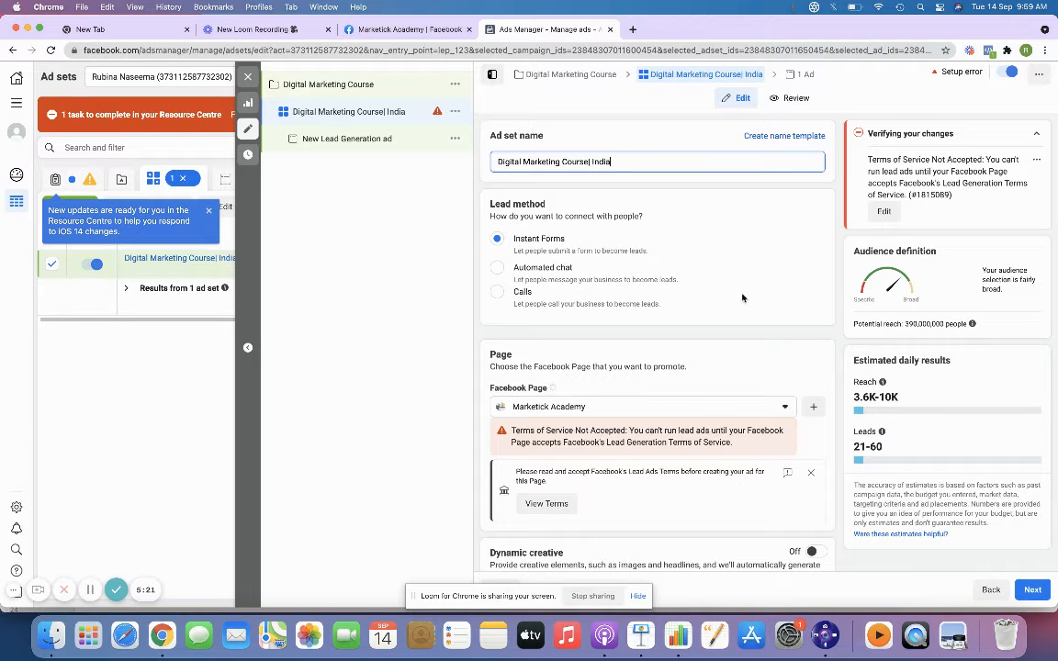
Try Automated chat and Calls as the ad set's lead method and switch back to Instant Forms
scroll(519, 285, down, 1)
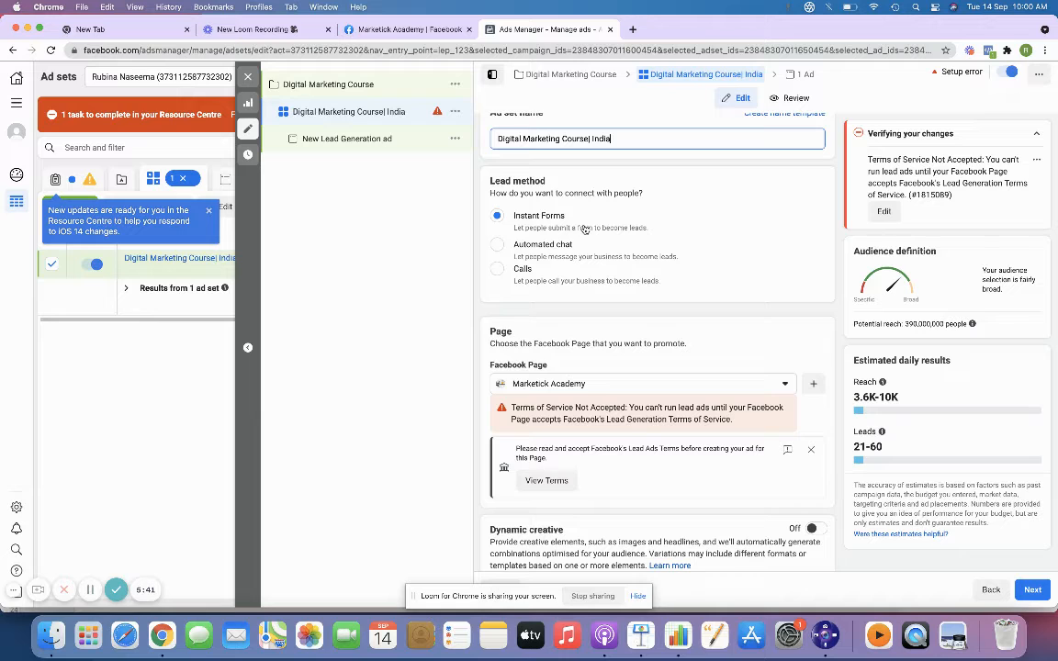
click(531, 248)
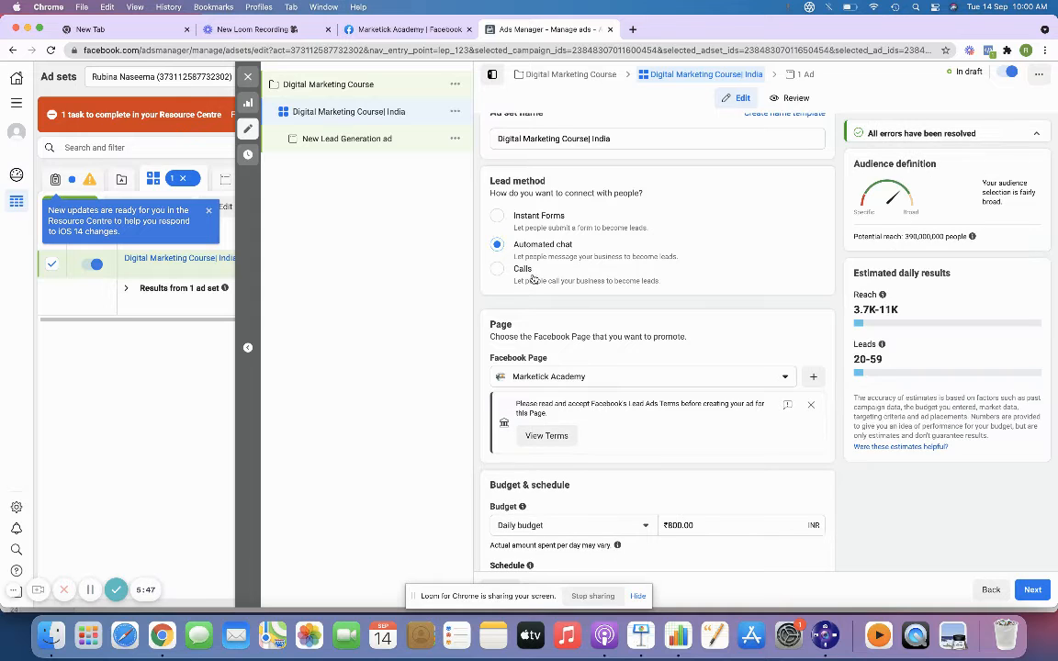
click(533, 277)
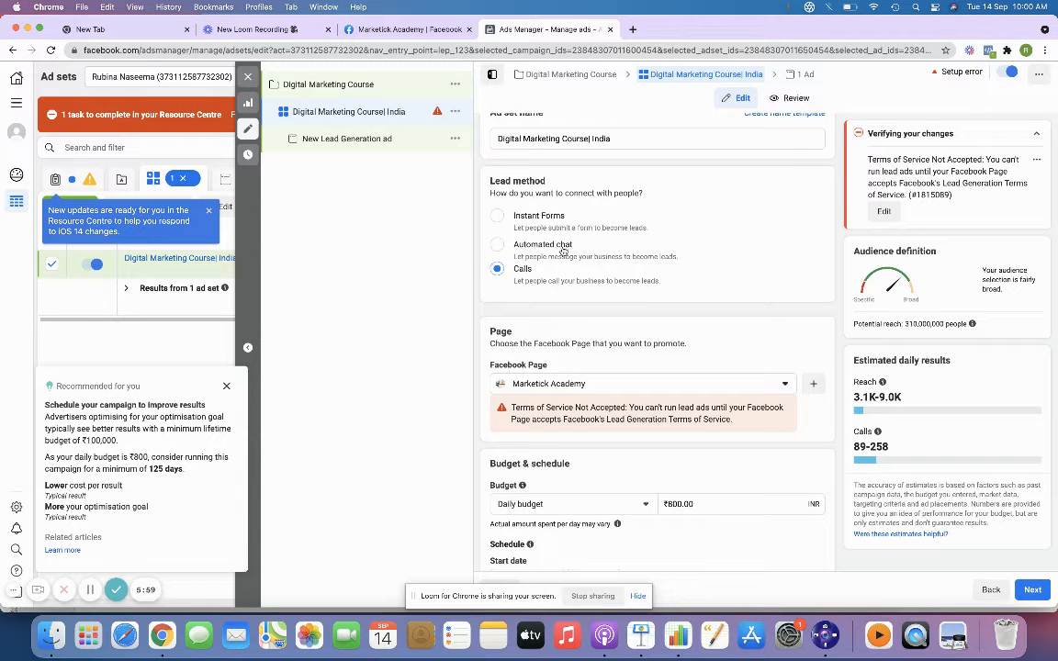
click(560, 246)
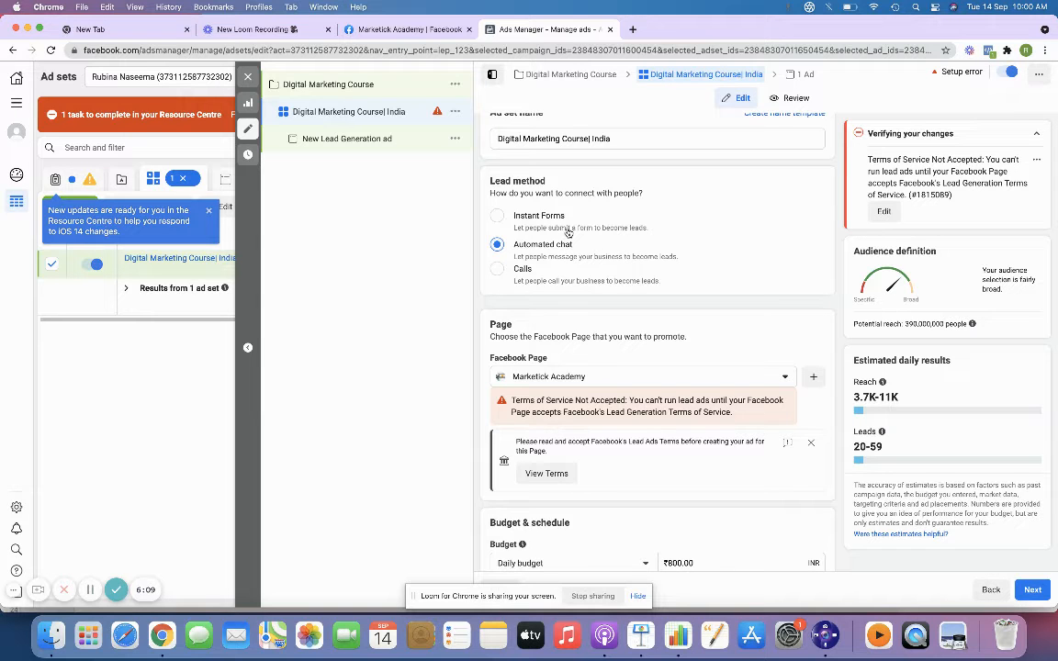
click(568, 233)
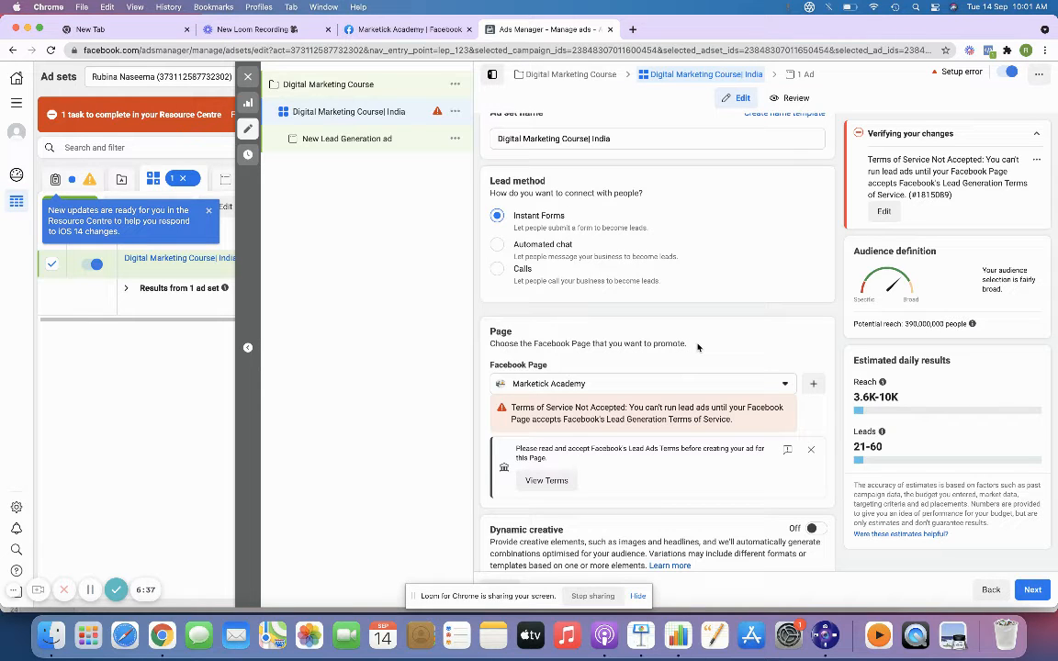
Read through Facebook's Lead Ads Terms for the Marketick Academy page and agree to them
scroll(697, 347, down, 3)
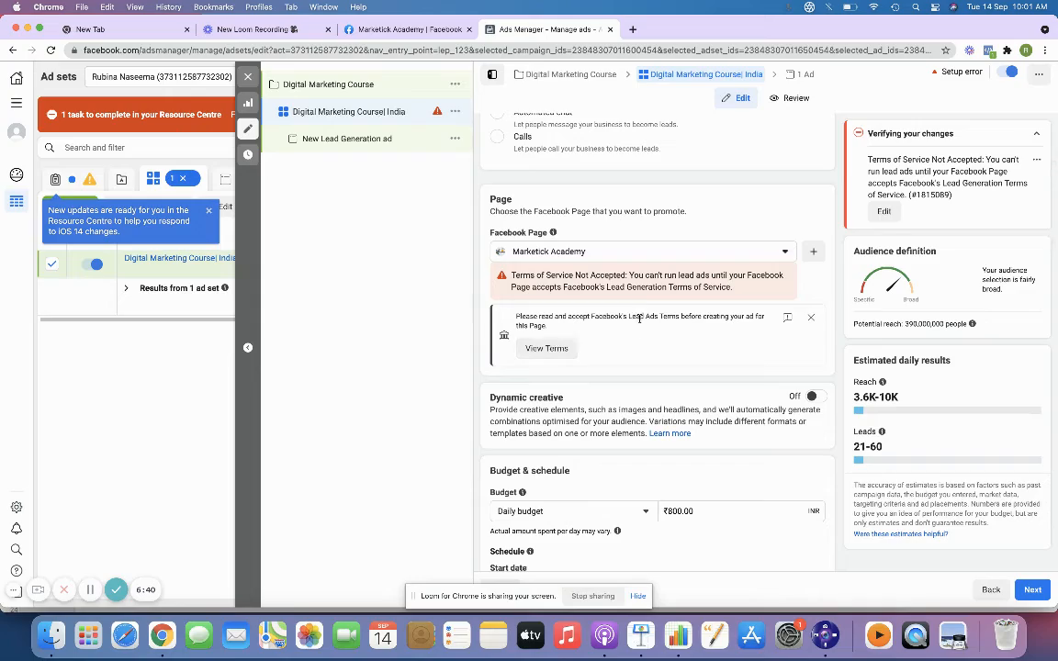
click(551, 348)
scroll(552, 349, down, 10)
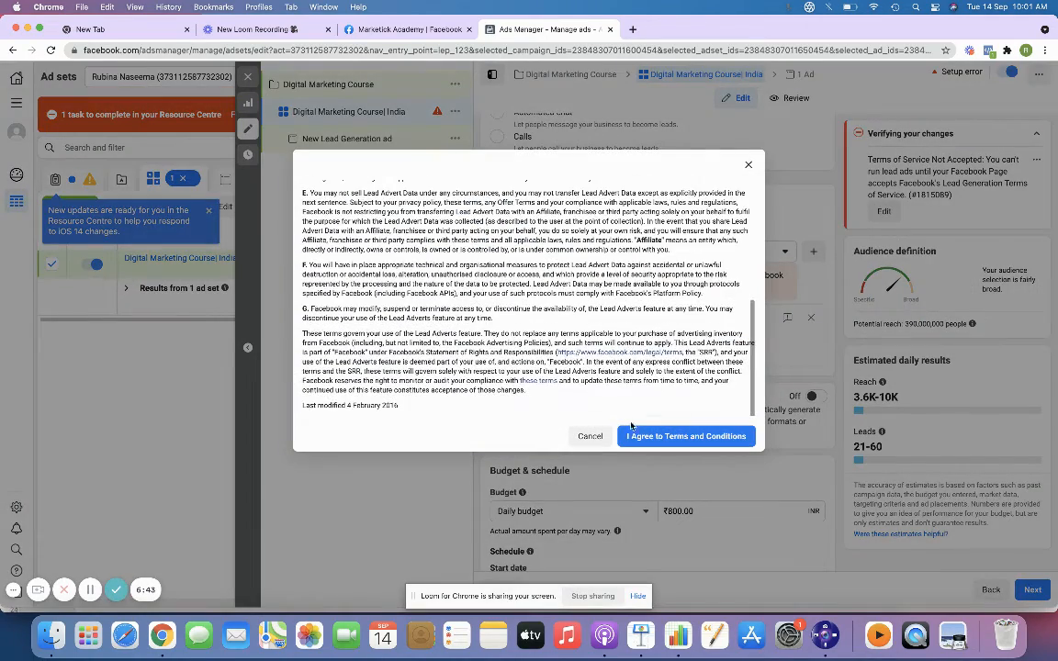
click(640, 436)
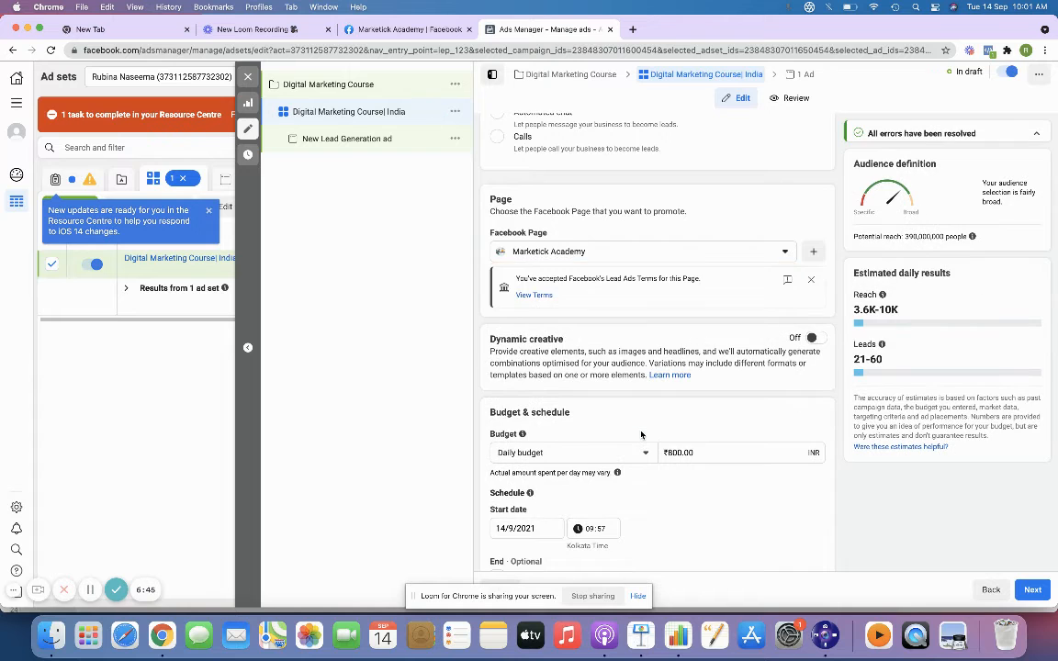
Set the ad set's daily budget to ₹300
scroll(640, 434, down, 5)
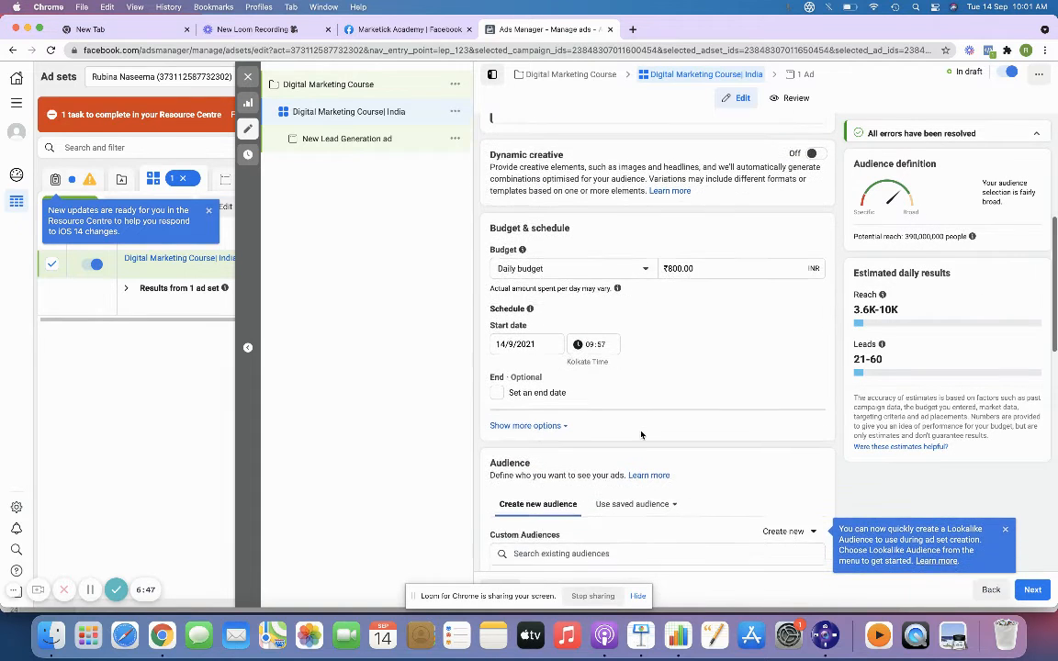
click(671, 259)
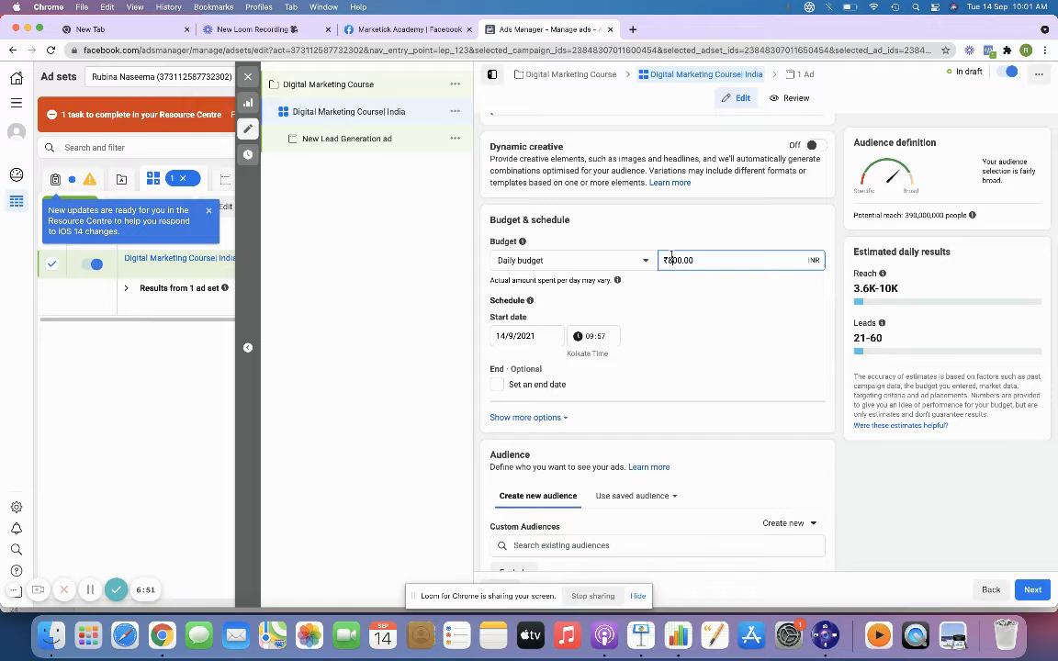
key(BackSpace)
text(3)
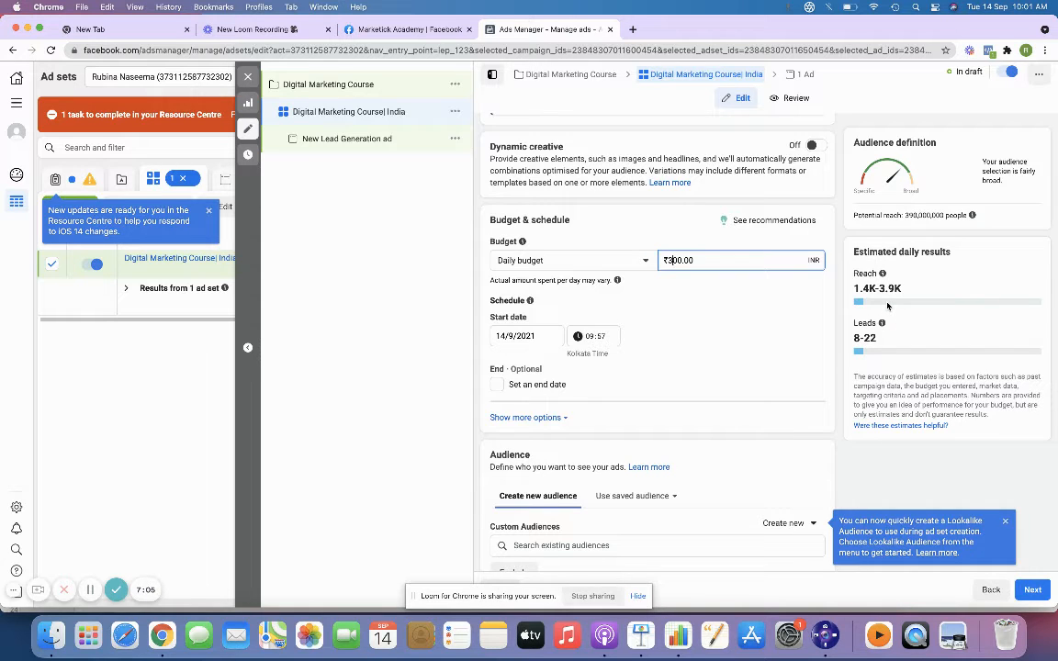
Schedule the ad set to start on 14/9/2021 and give it an end date of 21/9/2021
click(519, 336)
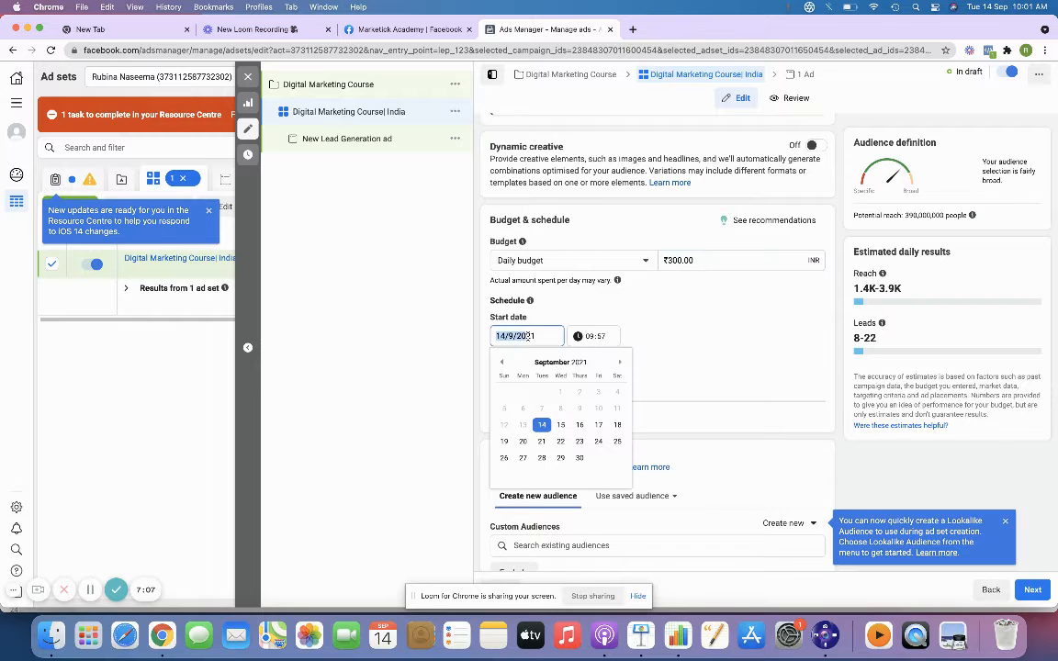
click(542, 426)
click(499, 385)
click(524, 412)
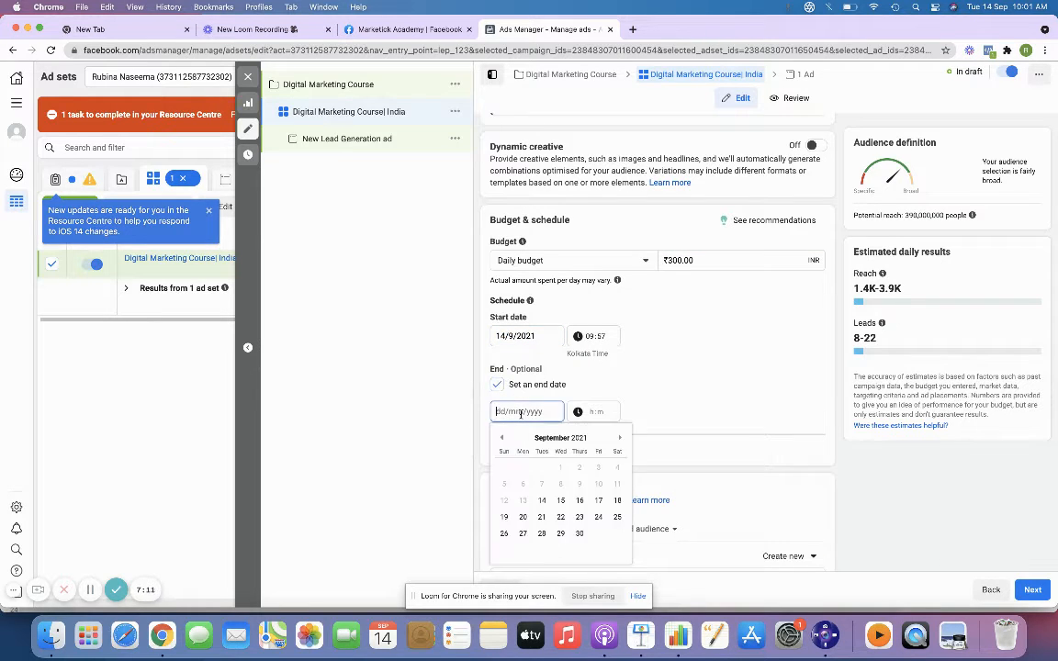
click(540, 516)
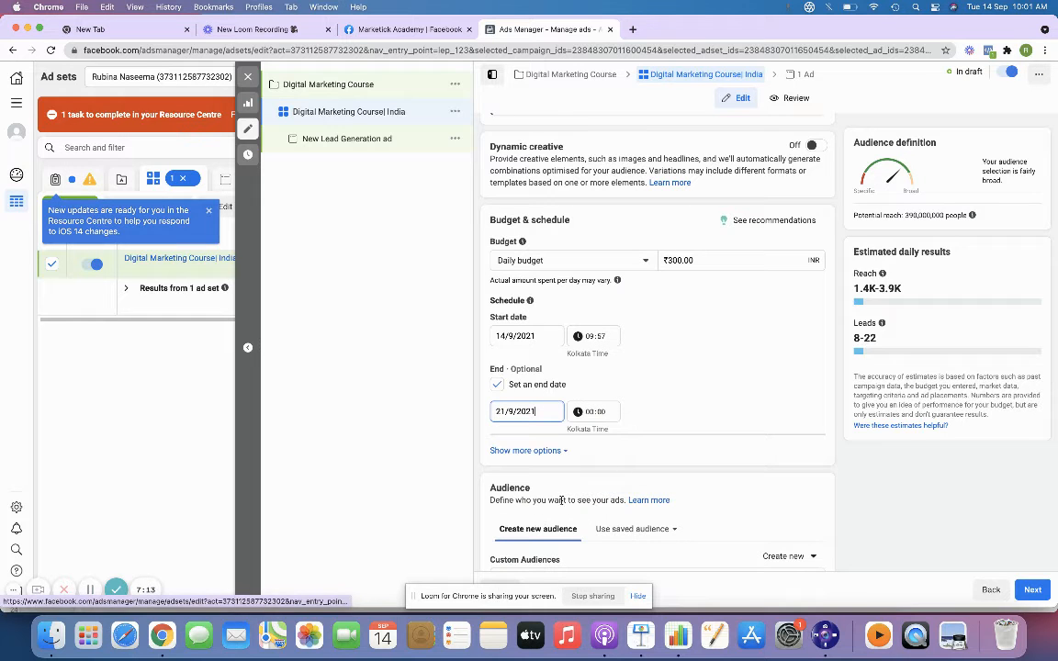
click(659, 385)
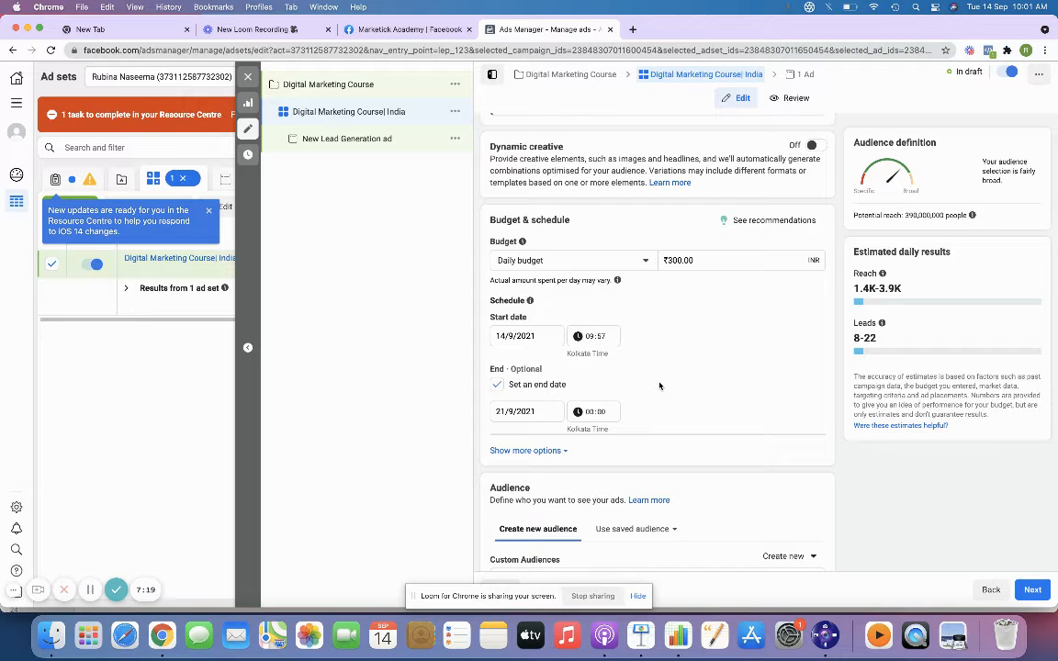
Try a daily budget of ₹10 for the ad set and clear the amount again
scroll(659, 385, down, 5)
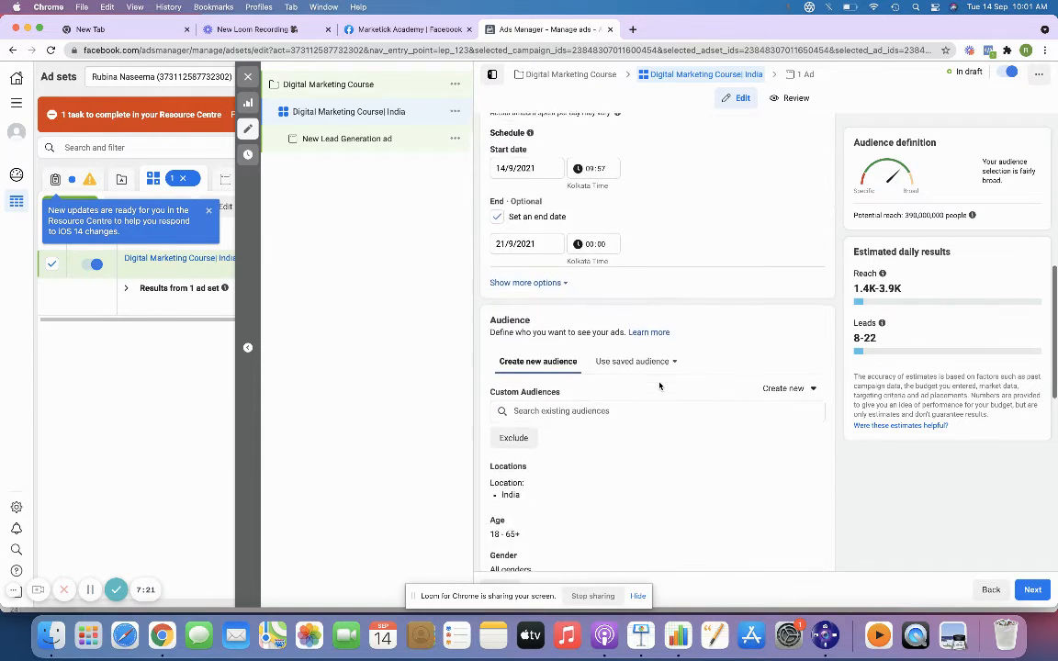
scroll(663, 379, up, 10)
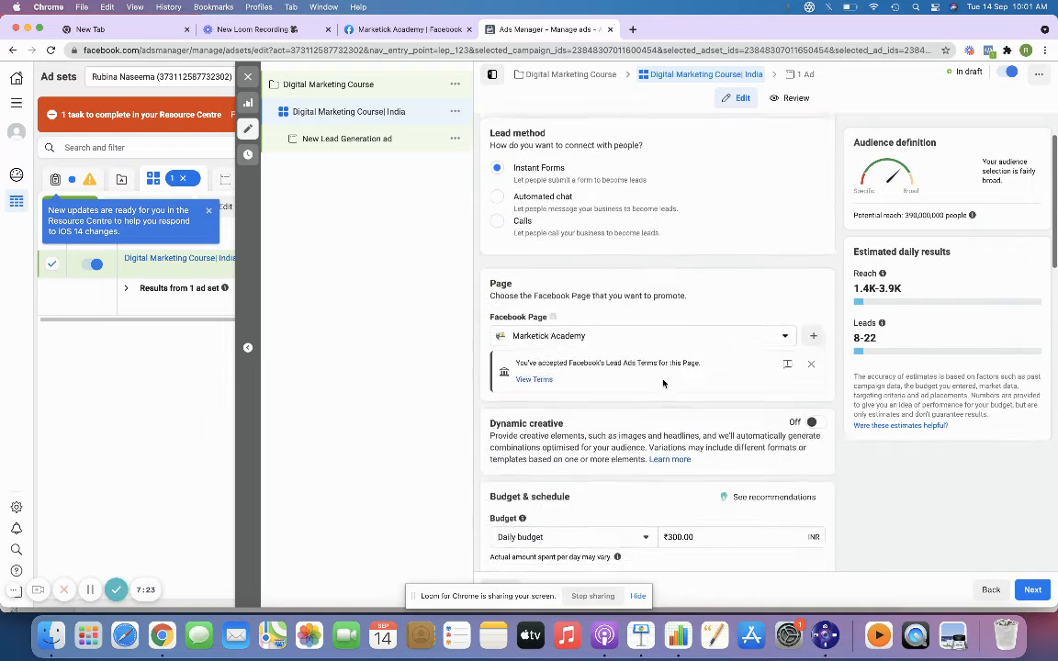
scroll(662, 381, down, 6)
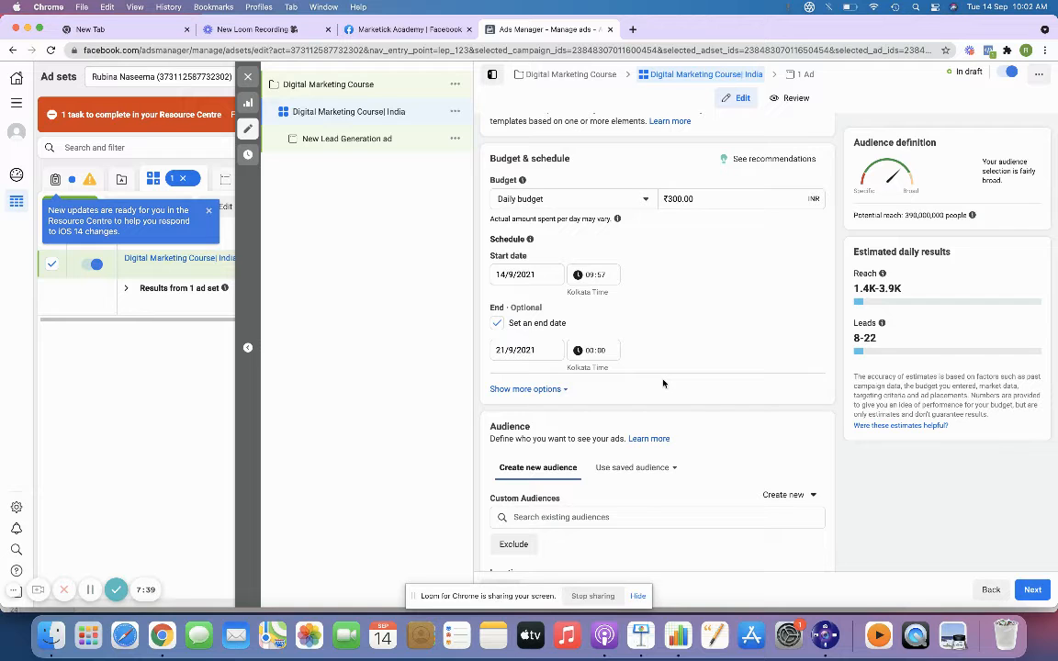
scroll(663, 383, down, 5)
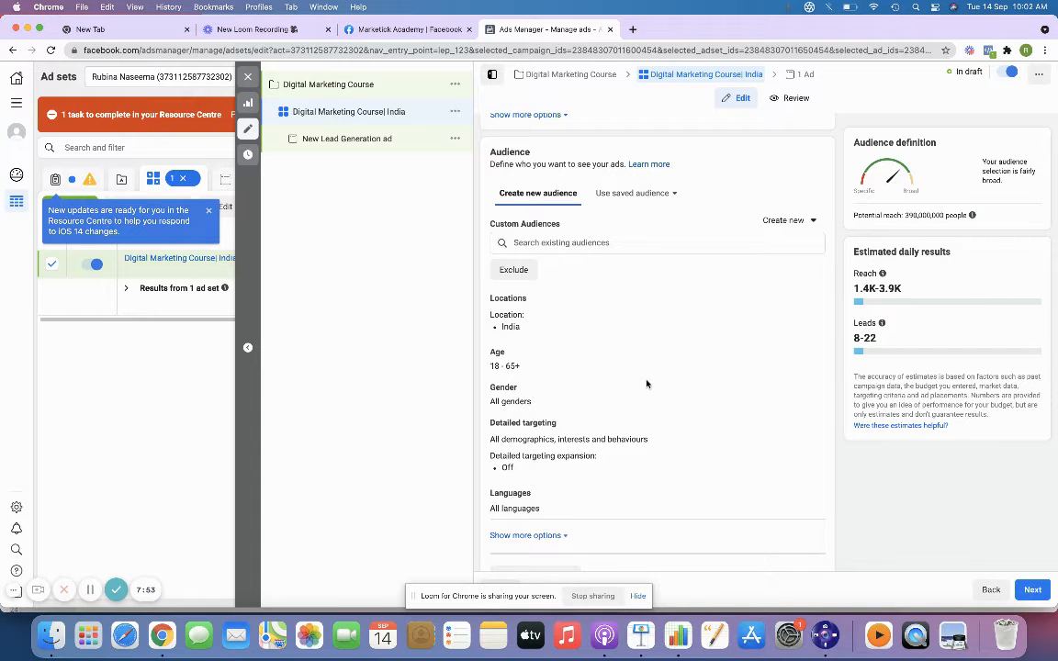
scroll(647, 384, up, 5)
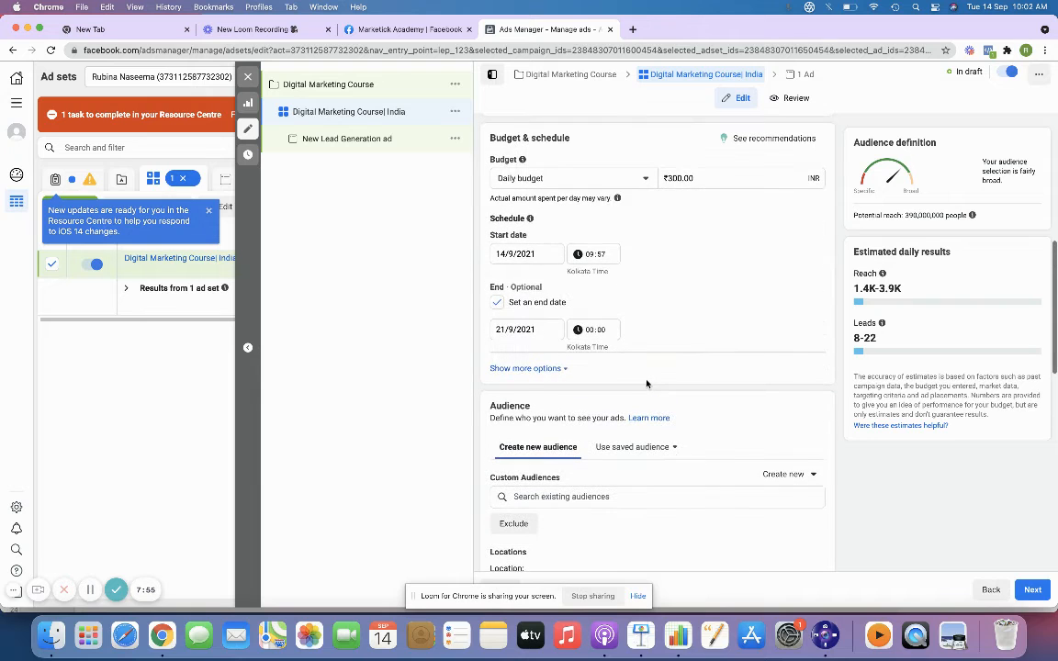
click(672, 179)
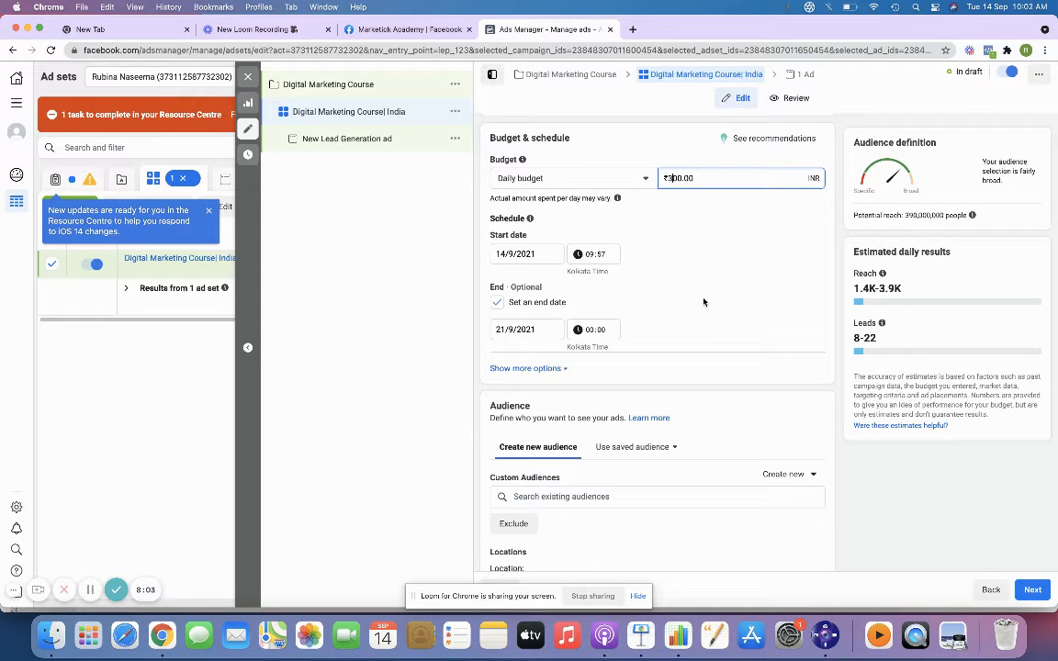
scroll(712, 229, down, 1)
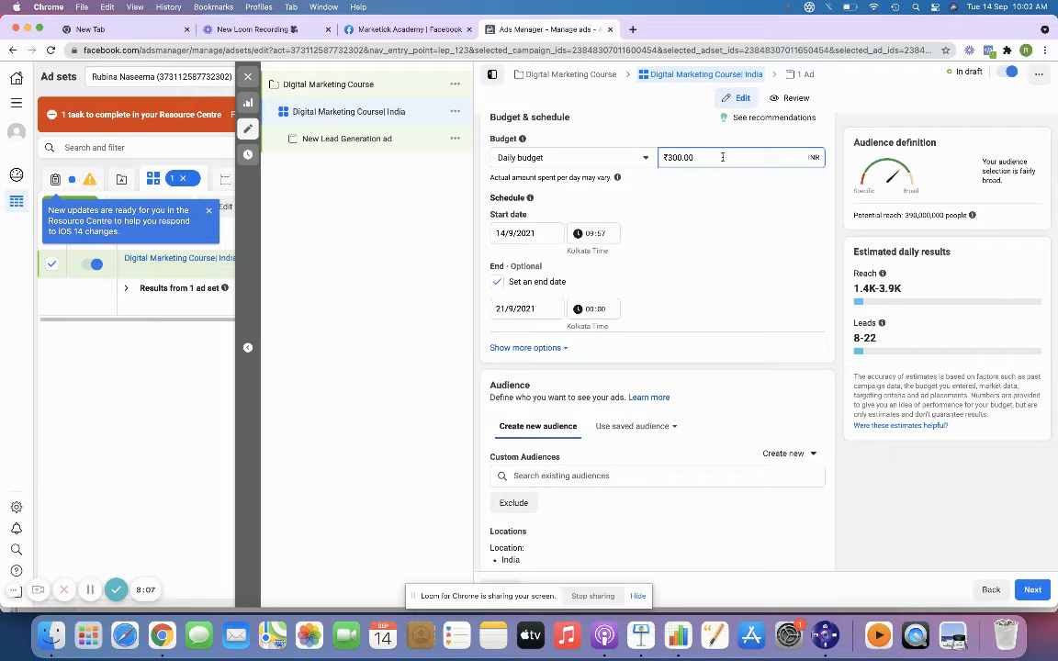
double_click(722, 157)
text(10)
key(BackSpace)
key(BackSpace)
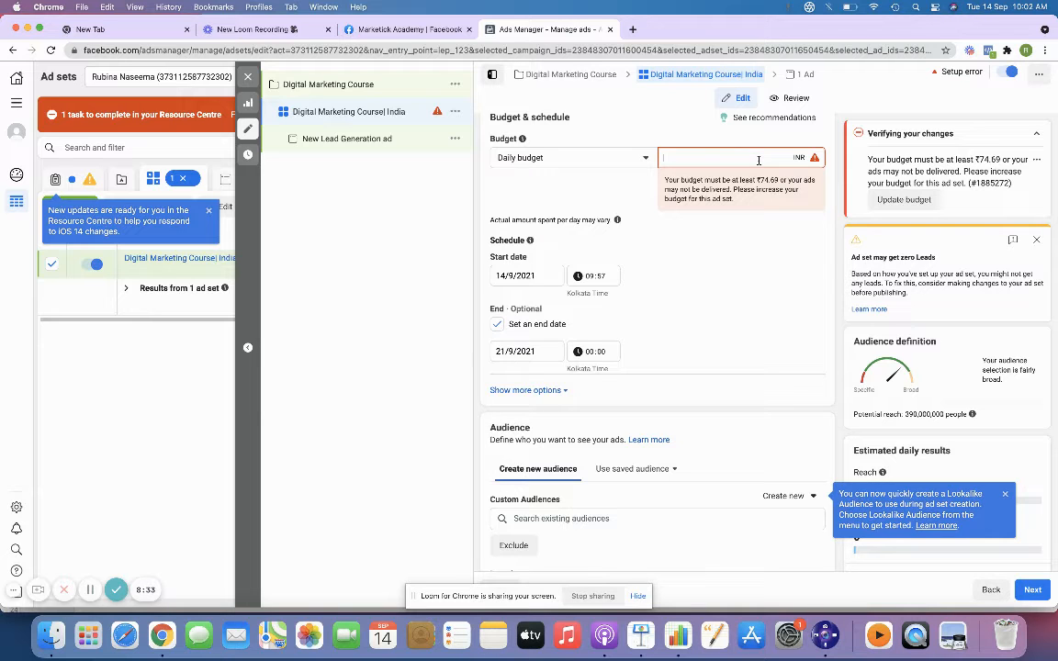
Set the daily budget to ₹300 and reset the schedule's start date to today
text(300)
click(664, 238)
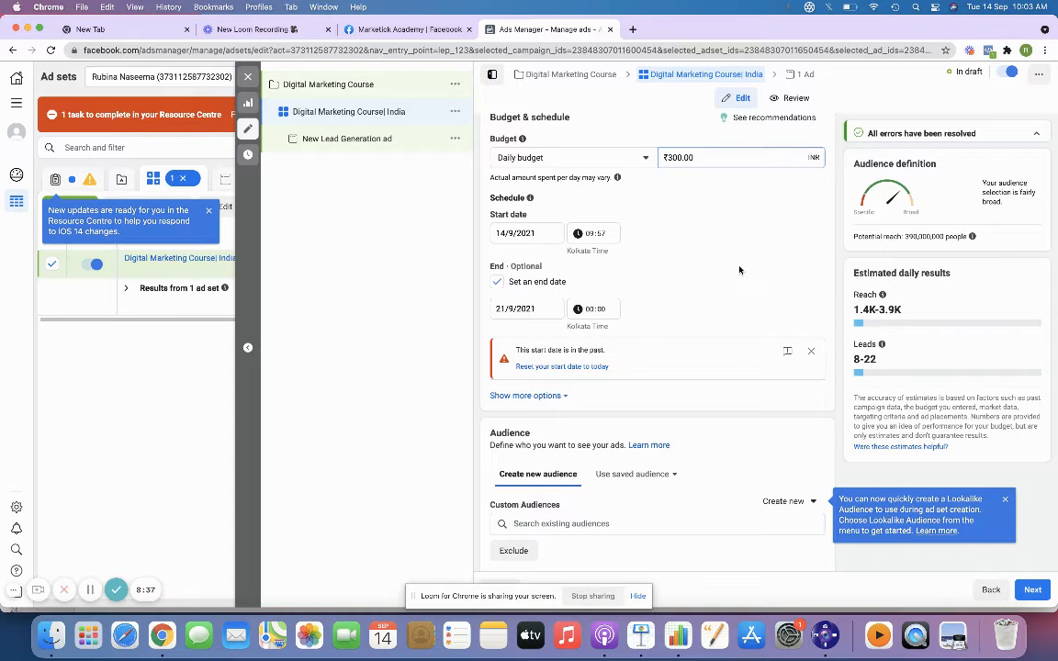
click(590, 368)
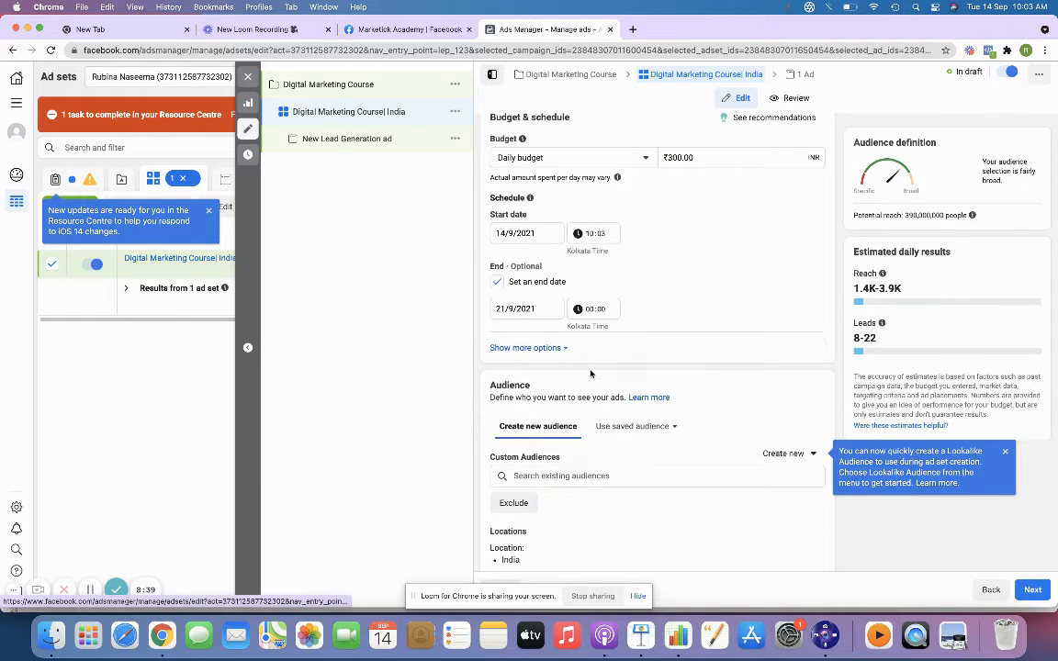
Target the city of Chennai, Tamil Nadu, India in the audience's locations
scroll(707, 396, down, 4)
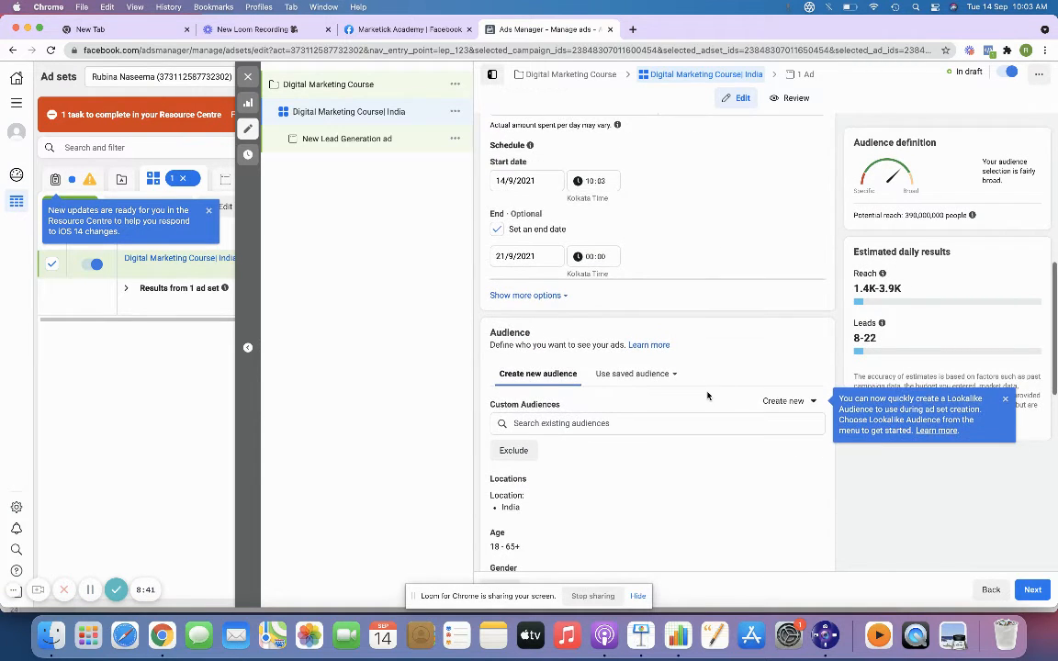
scroll(707, 396, down, 1)
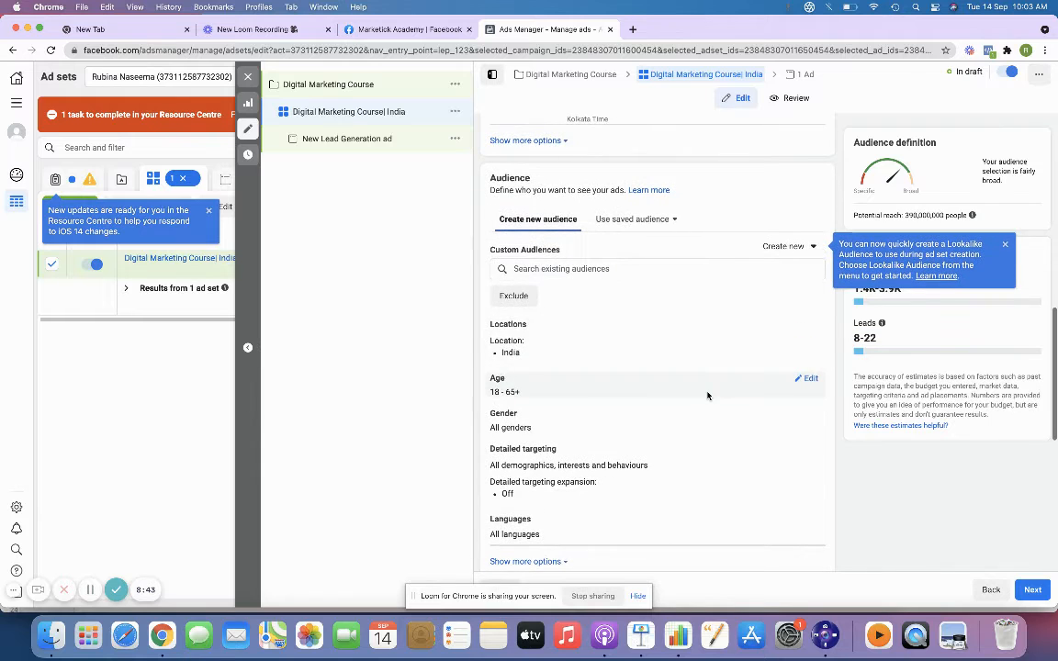
click(808, 327)
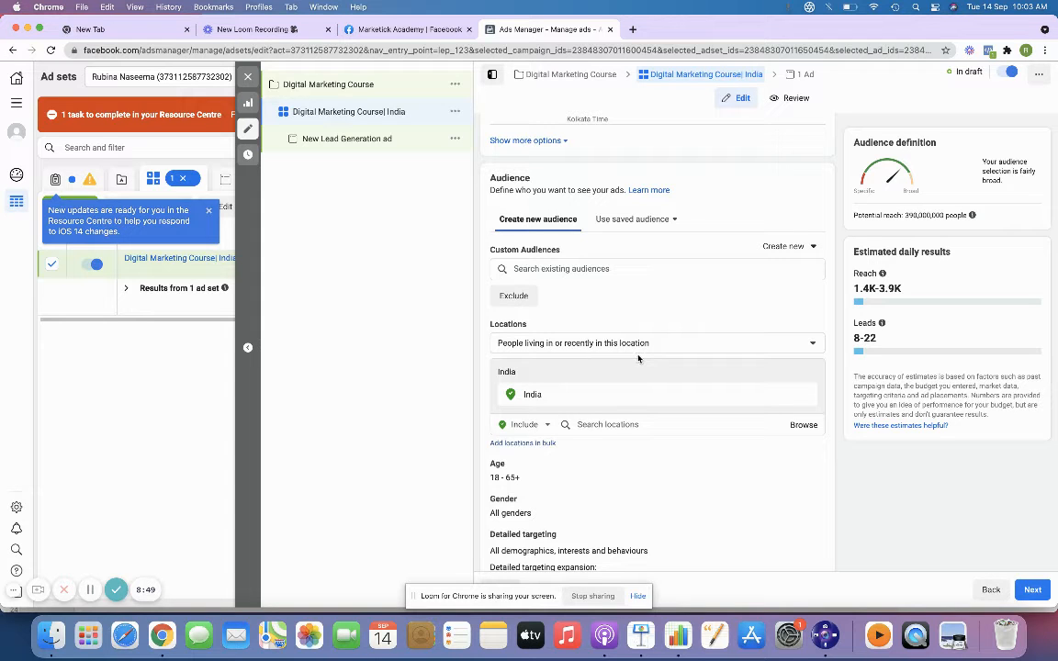
click(614, 427)
text(Chennai)
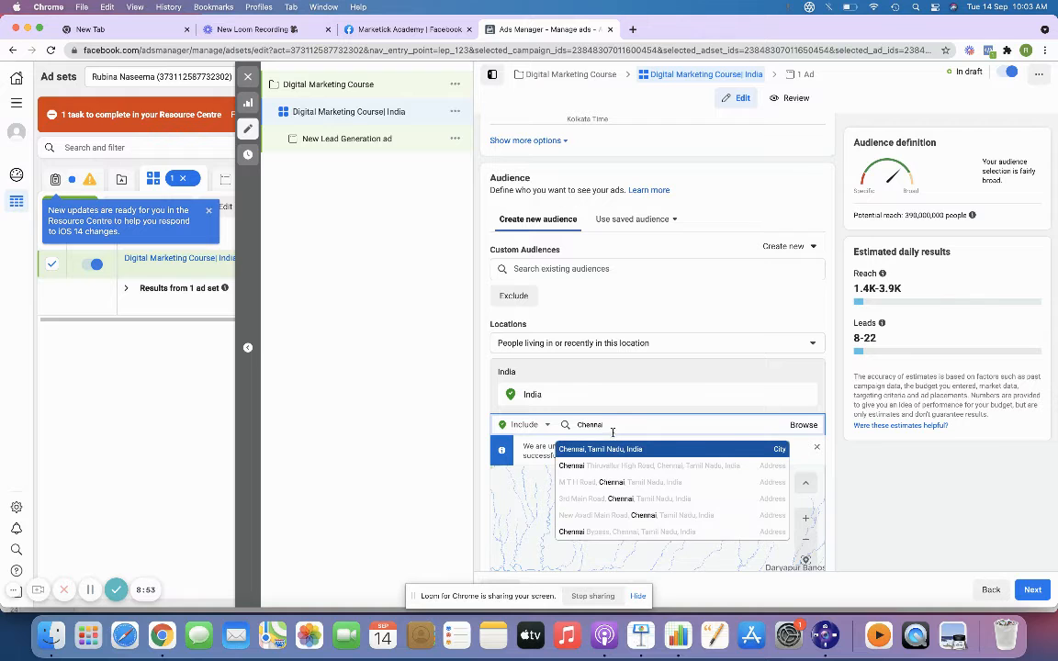
click(624, 445)
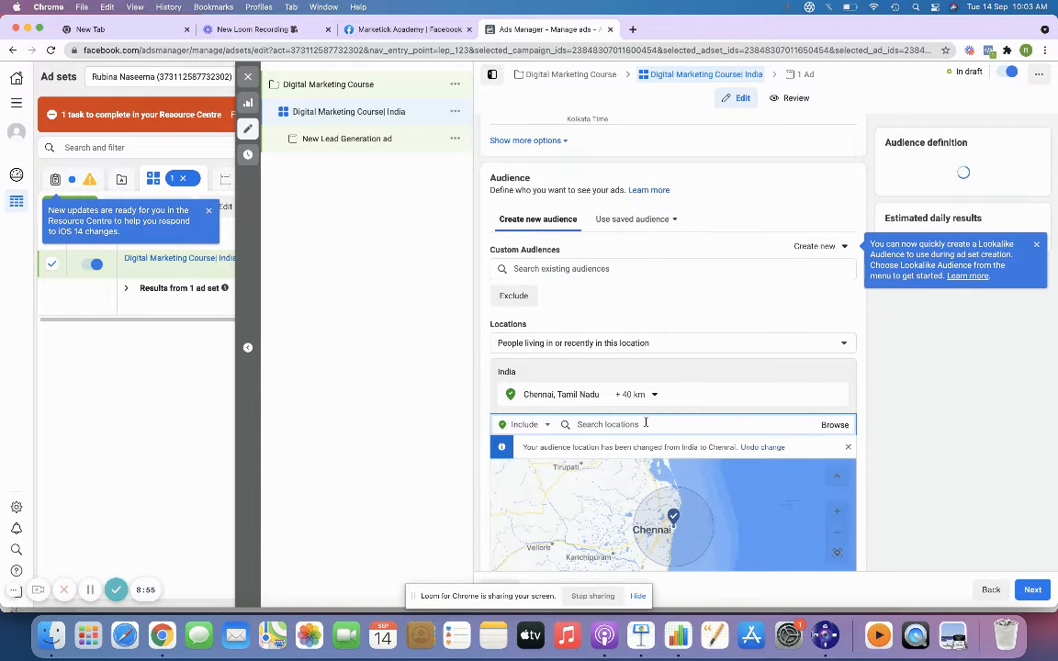
Include the states of Tamil Nadu and Karnataka in the audience's locations
text(Tam)
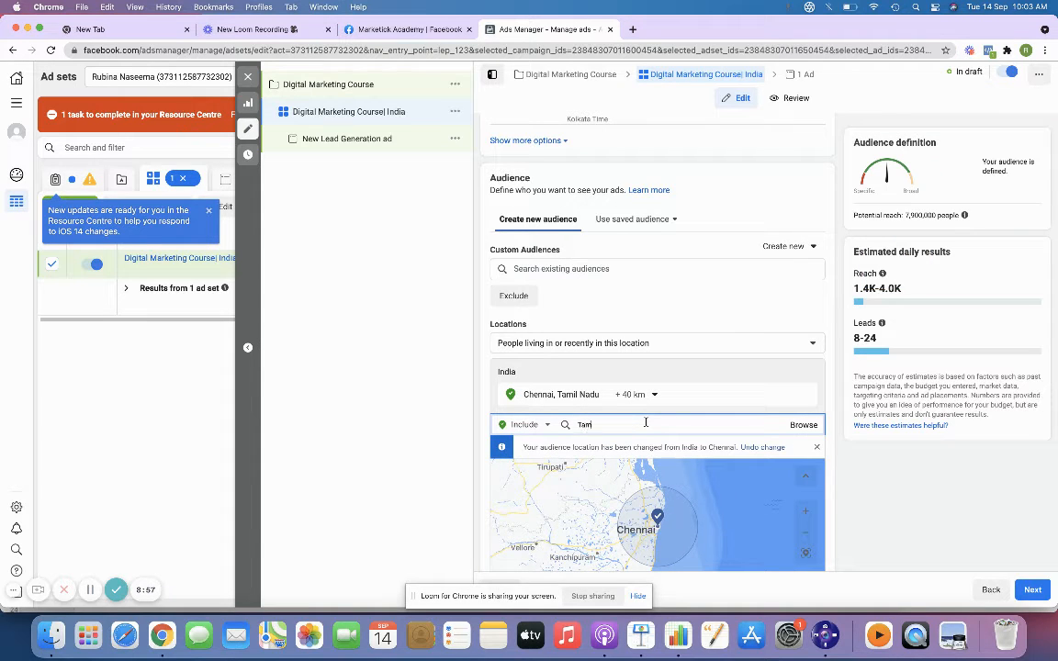
text(il Nadu)
click(640, 449)
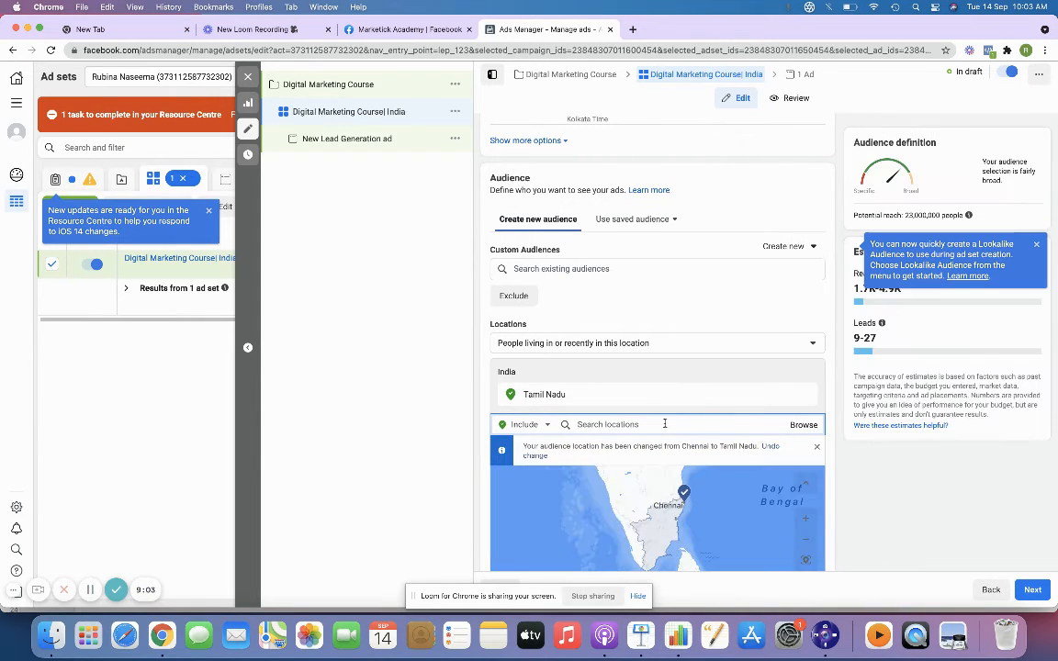
text(Karnataka)
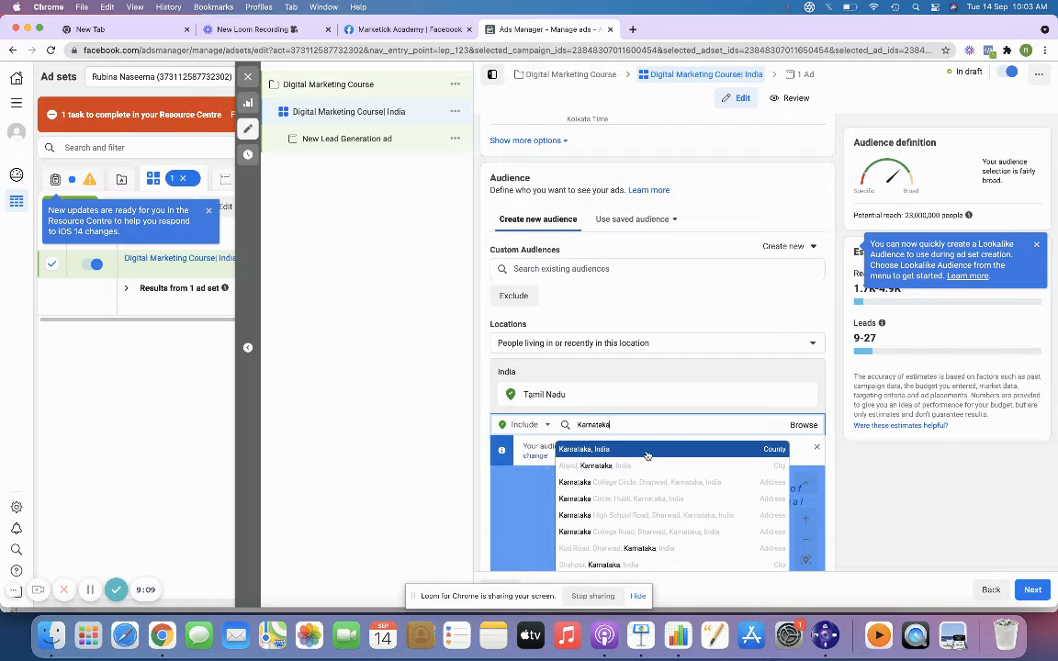
click(646, 449)
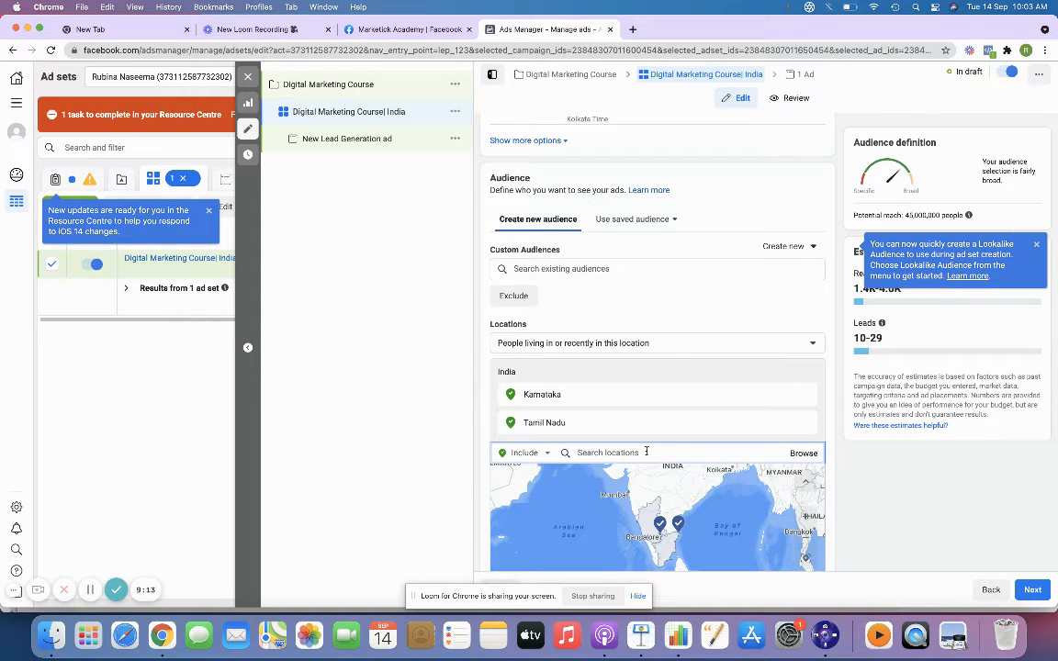
Restrict the location targeting to "People living in this location"
click(605, 341)
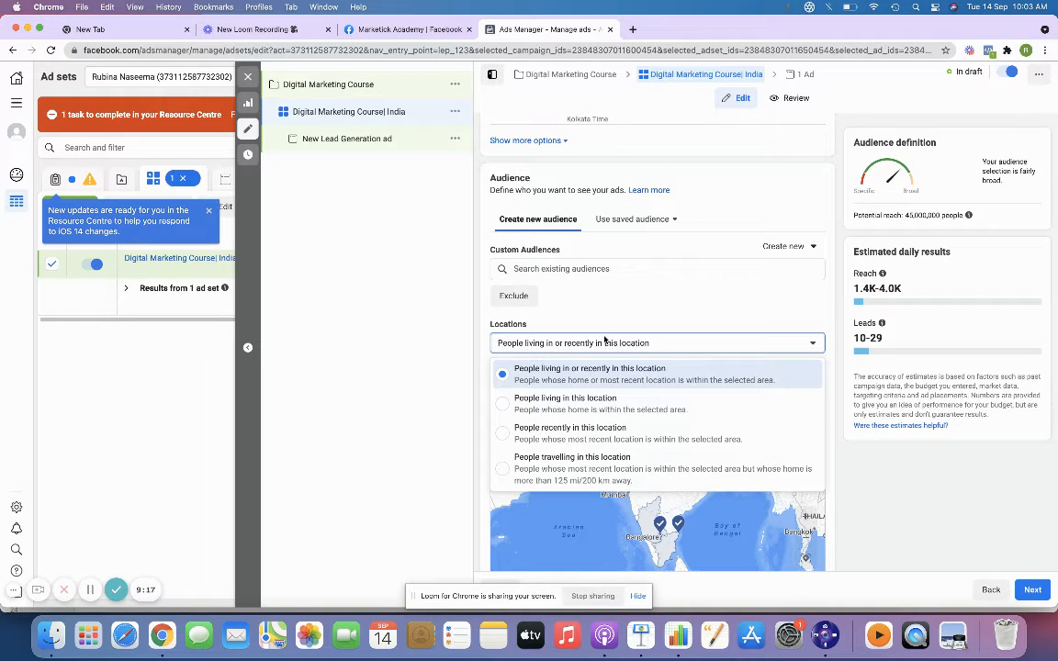
click(611, 414)
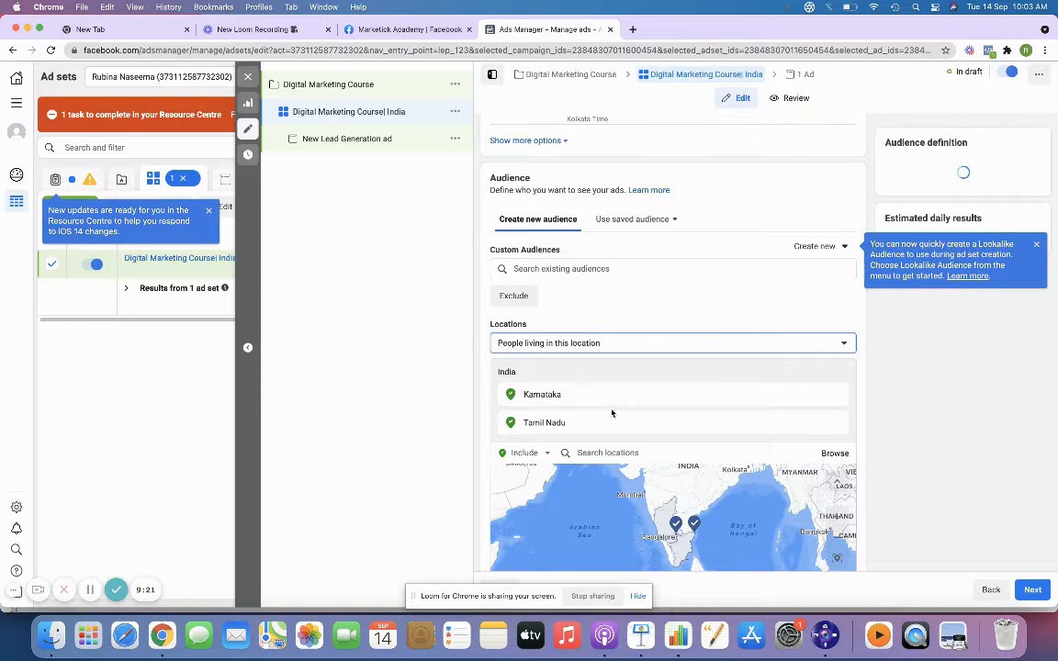
click(630, 349)
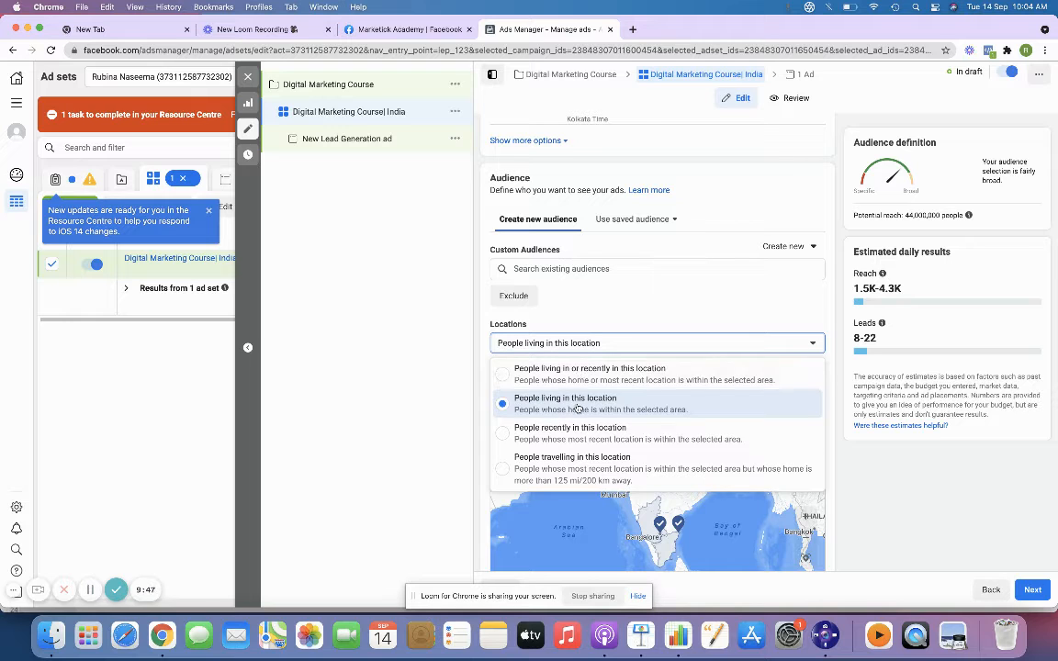
click(577, 406)
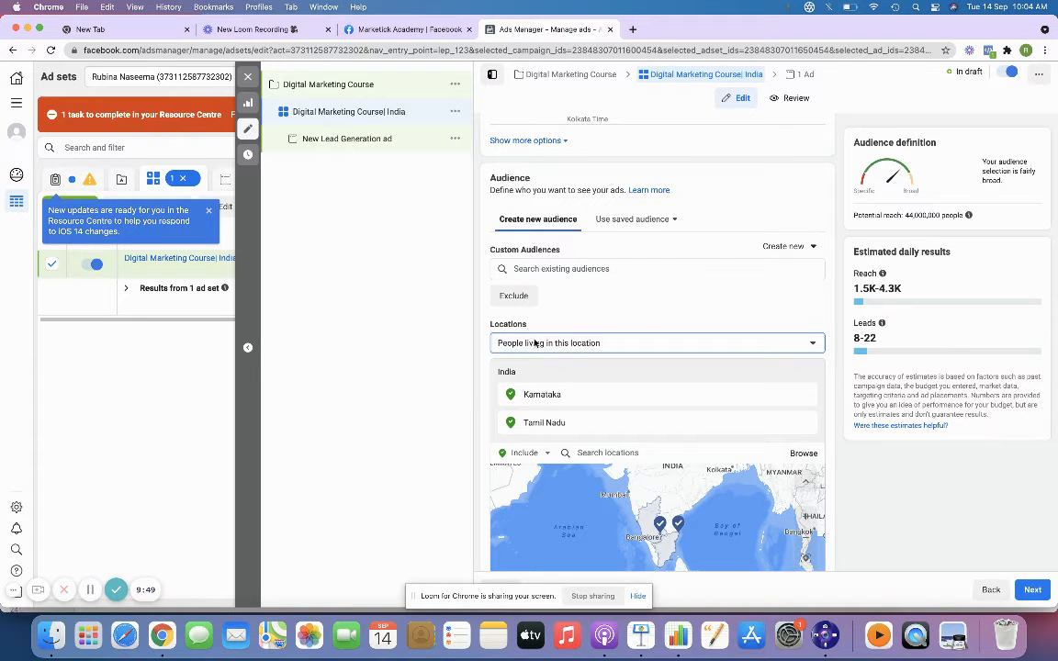
Set the audience's maximum age to 29
scroll(569, 351, down, 1)
scroll(569, 352, down, 5)
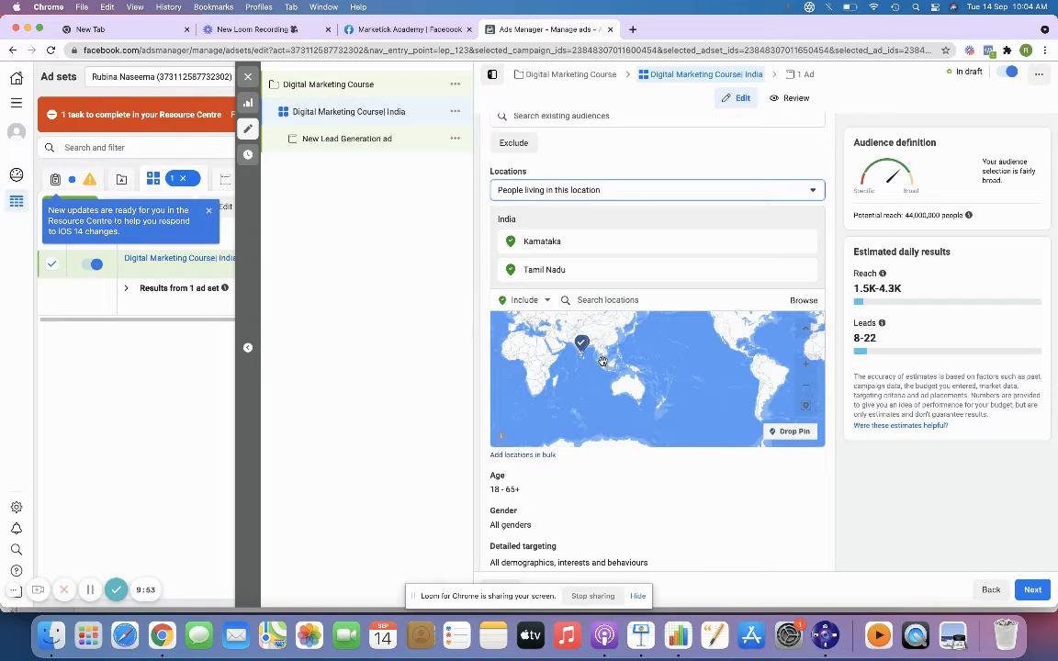
scroll(623, 477, down, 1)
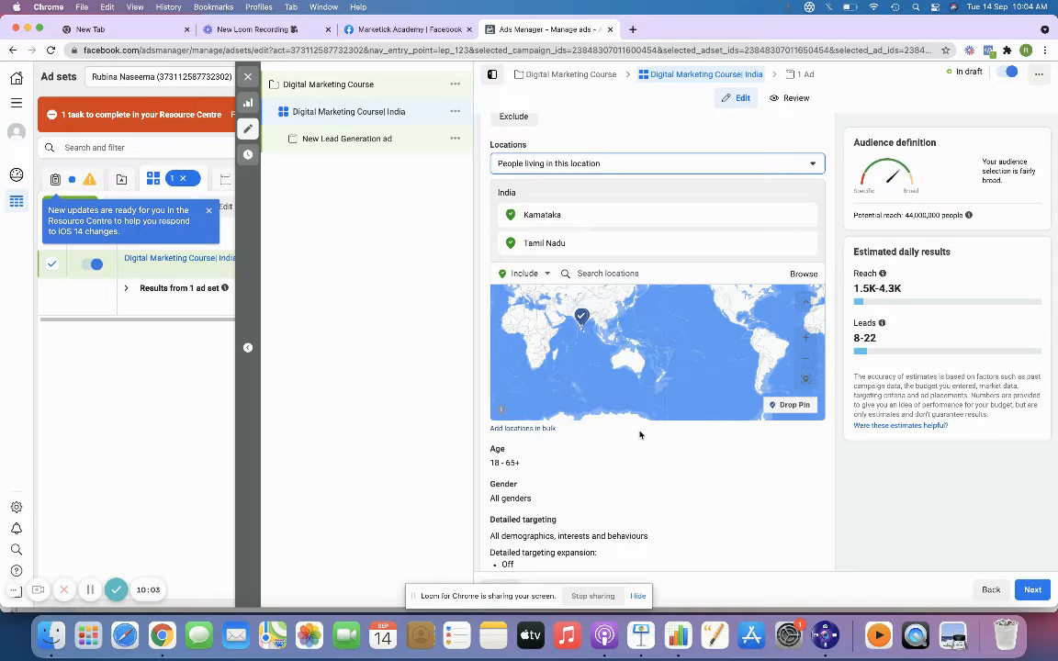
click(805, 450)
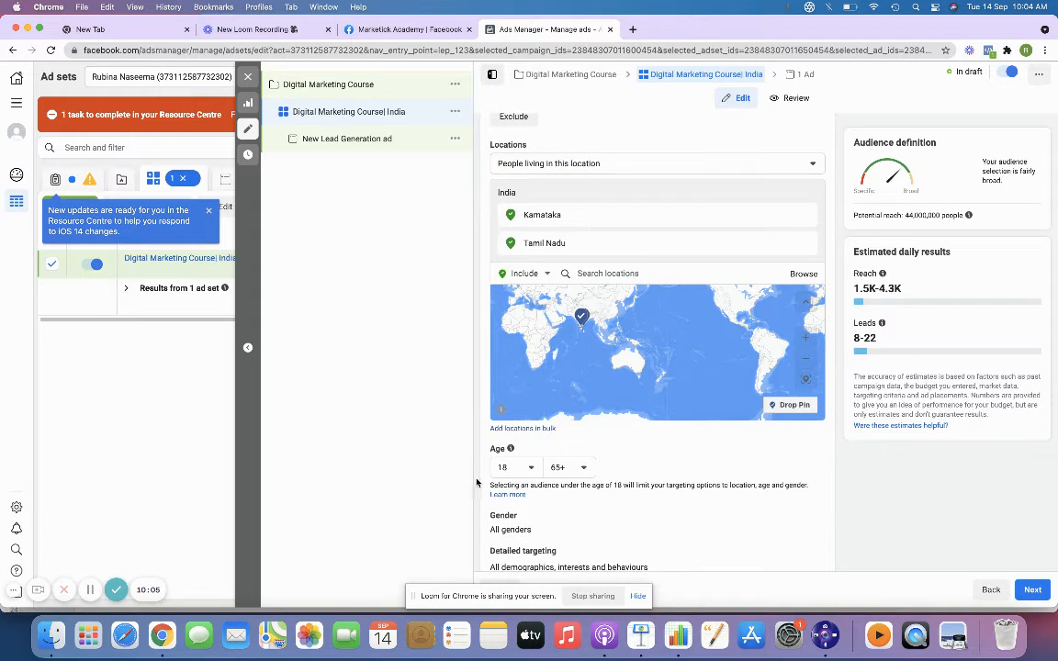
click(584, 467)
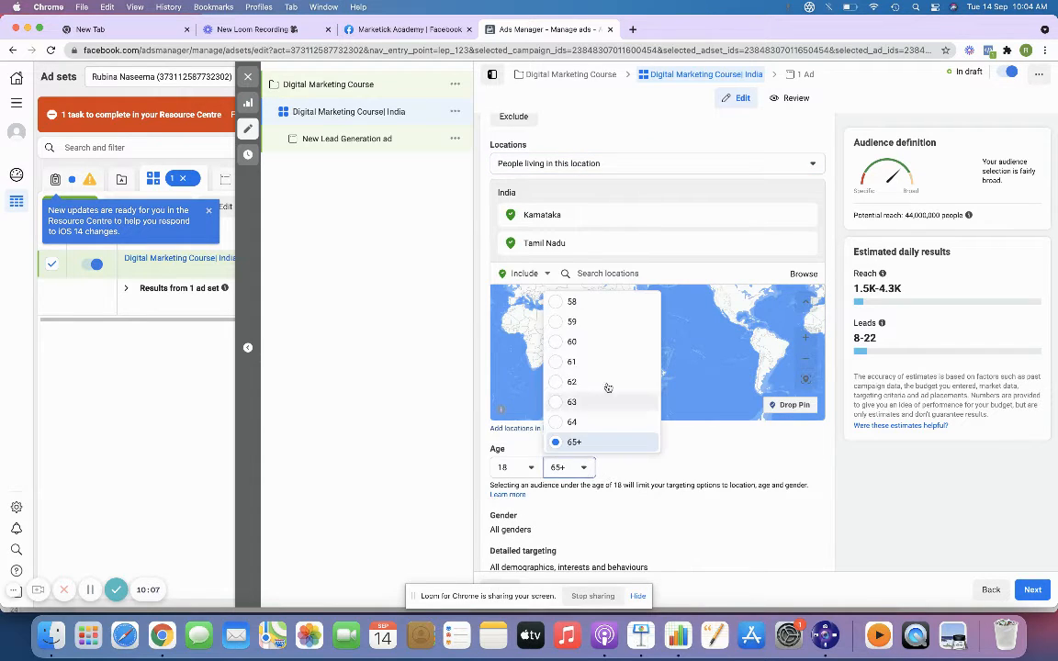
scroll(591, 378, up, 3)
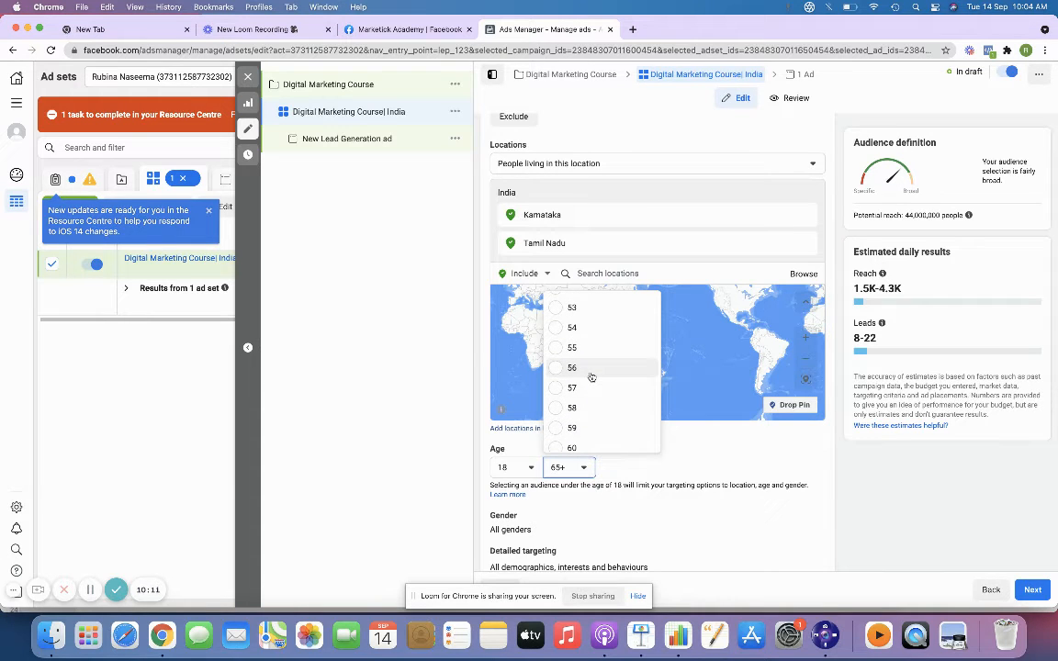
scroll(591, 378, up, 10)
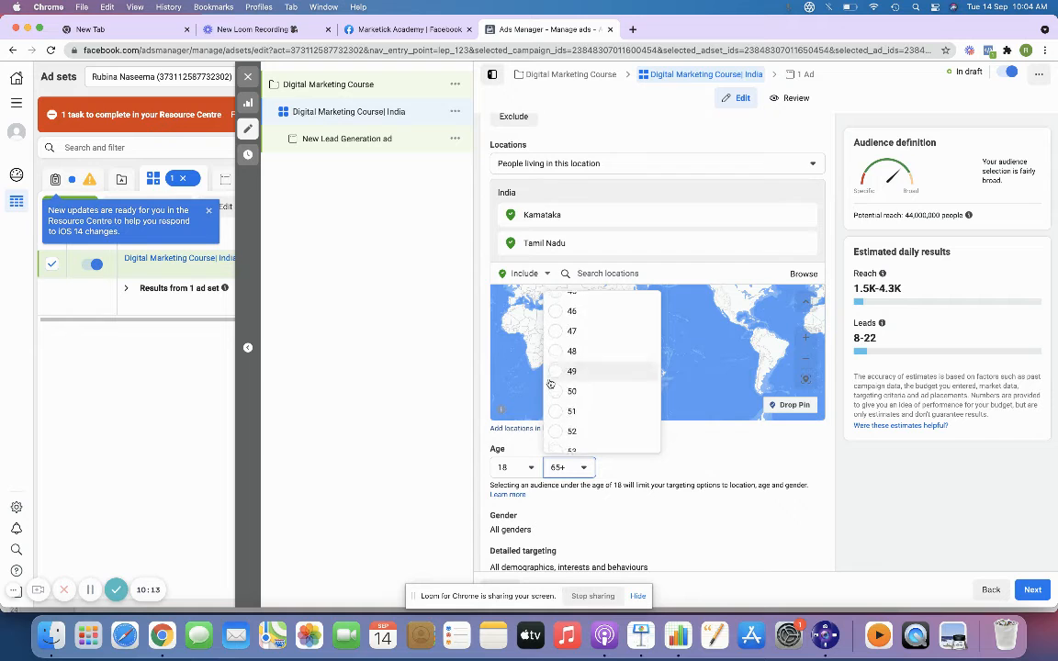
scroll(550, 384, up, 4)
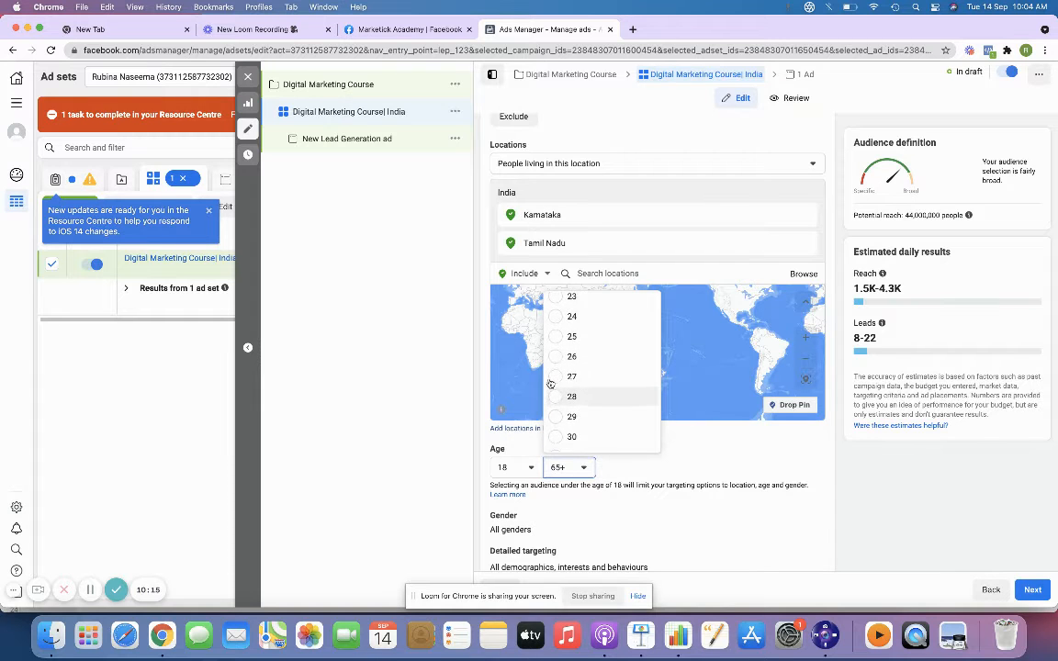
click(586, 415)
scroll(654, 524, down, 3)
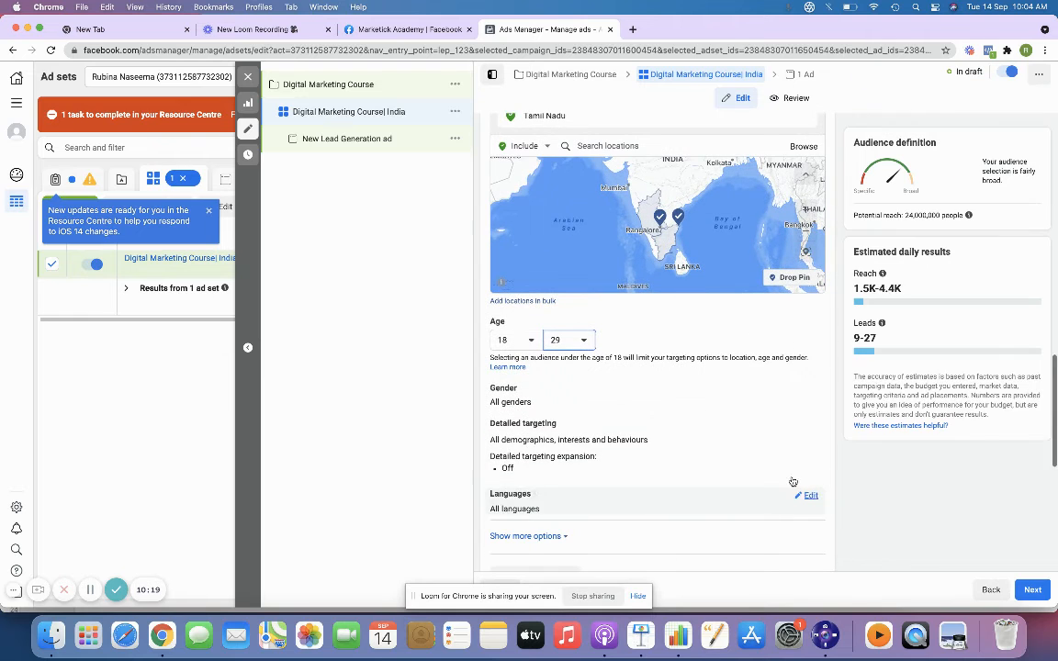
Open the audience's detailed targeting for editing and search it for "software engineer"
click(807, 425)
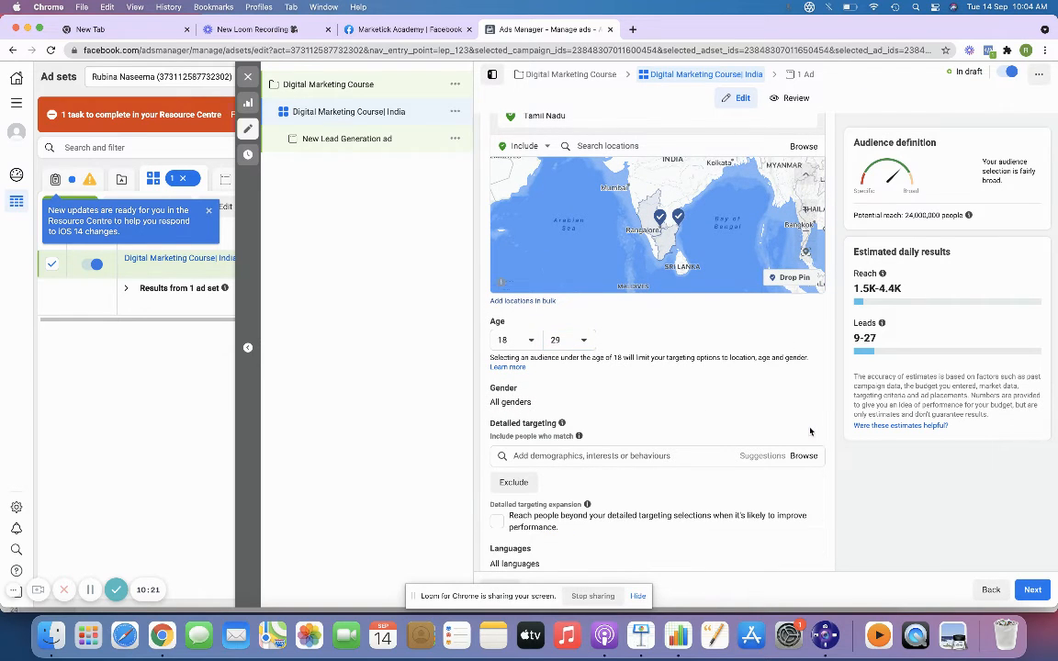
click(582, 456)
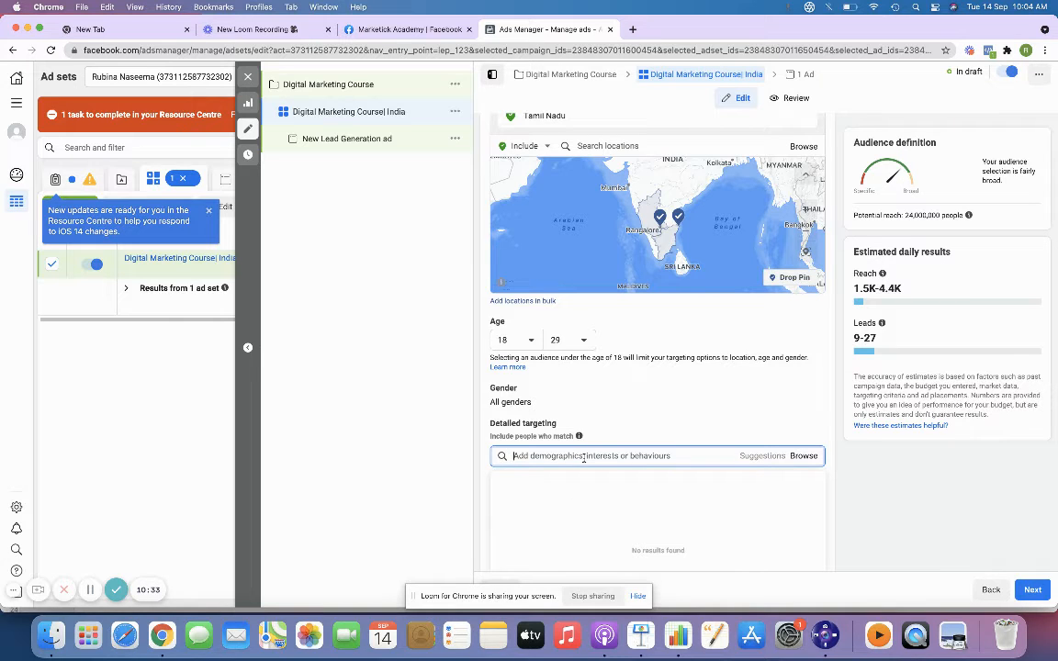
text(s)
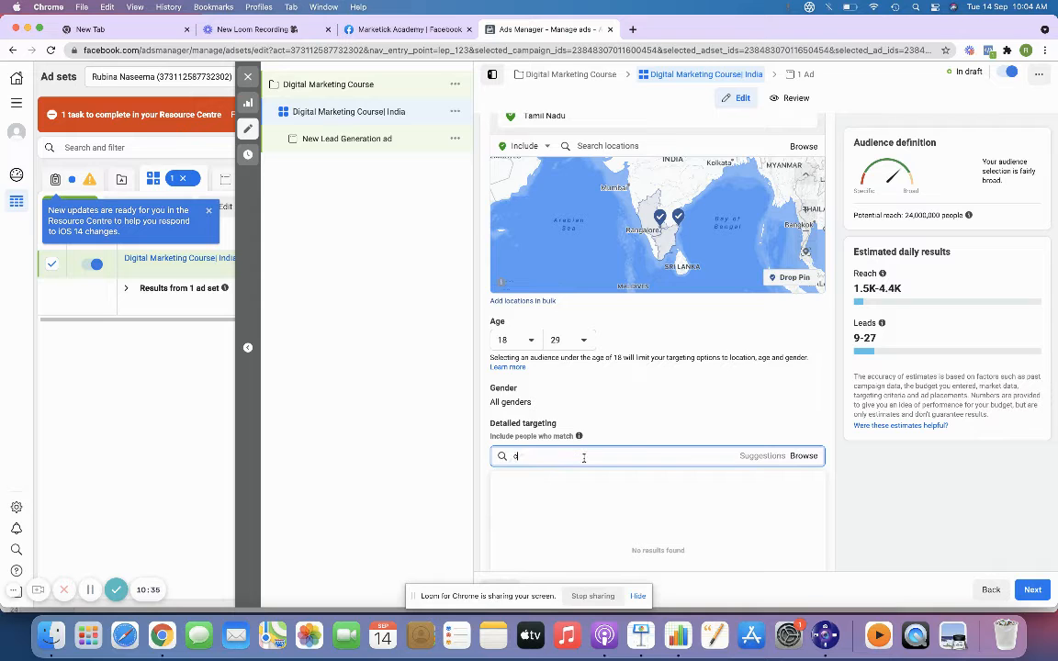
text(oftware engineer)
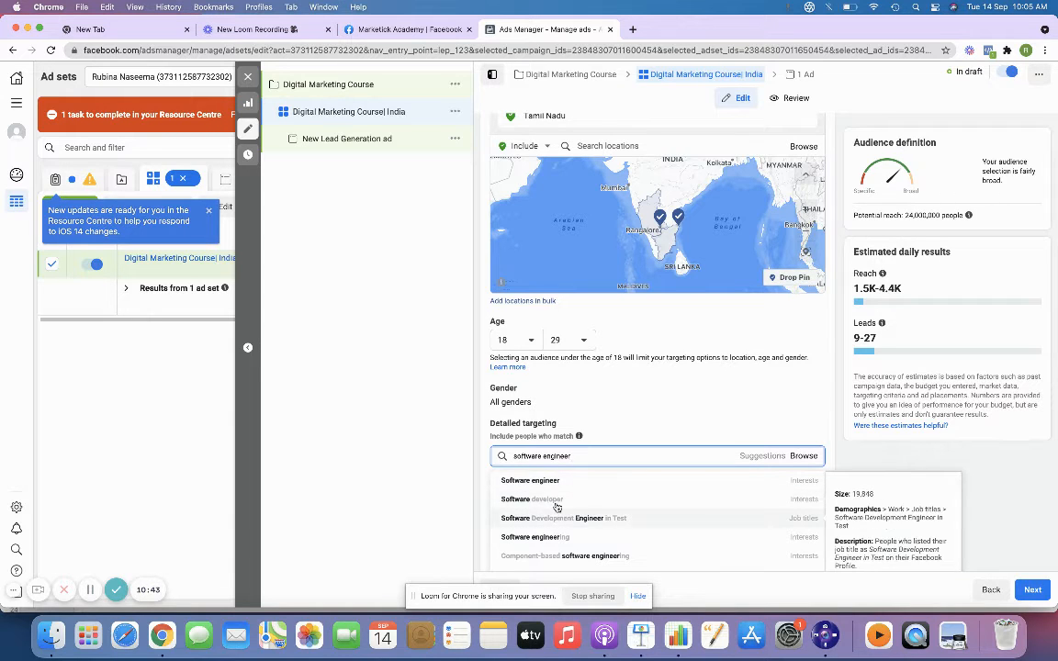
Search the detailed targeting for "mechanical engineering" and include the job title Mechanical Engineering Manager
triple_click(528, 456)
text(mechanica)
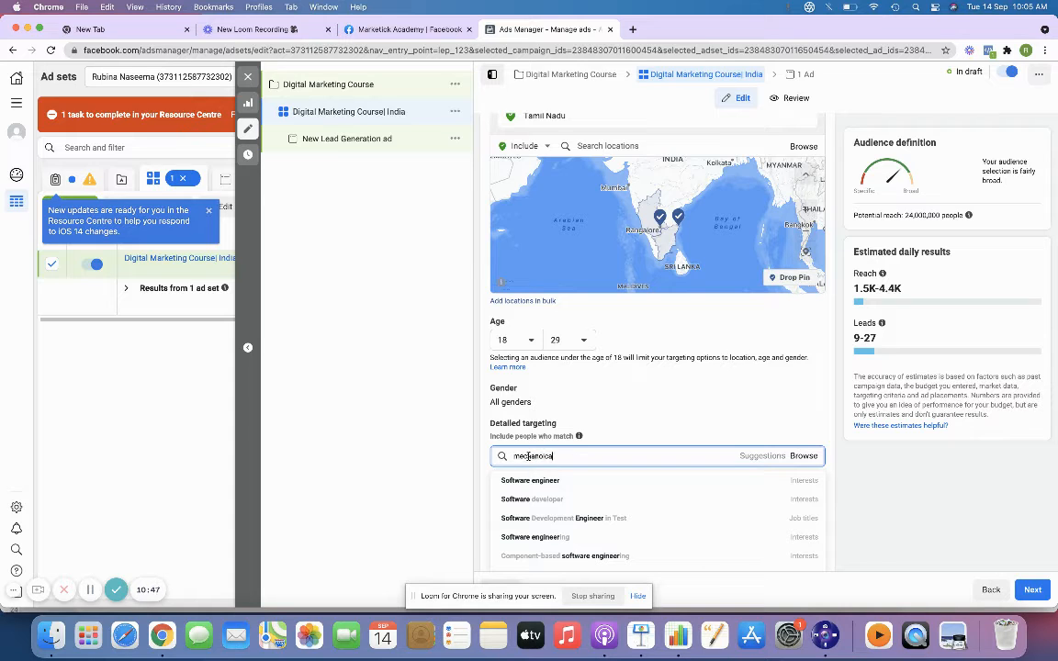
text(l engineer)
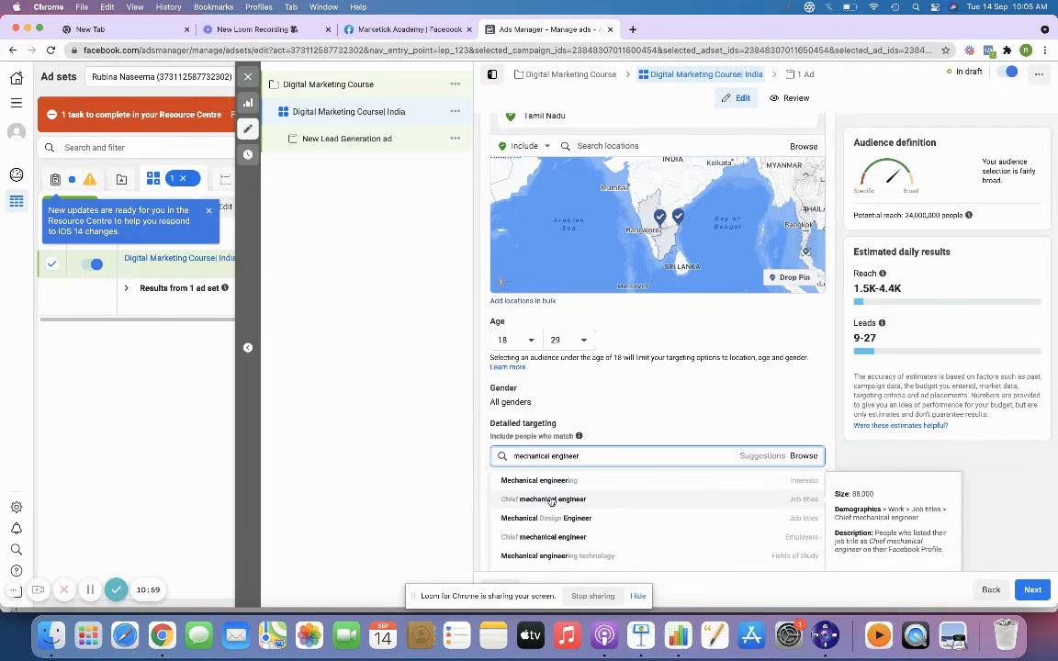
scroll(551, 501, down, 1)
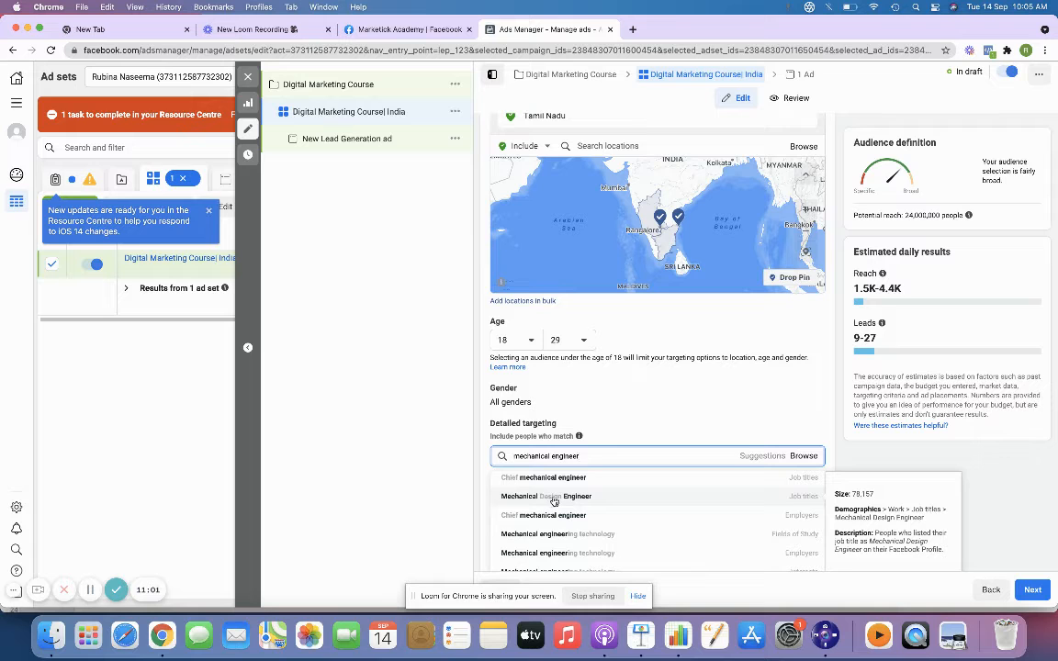
scroll(563, 530, down, 4)
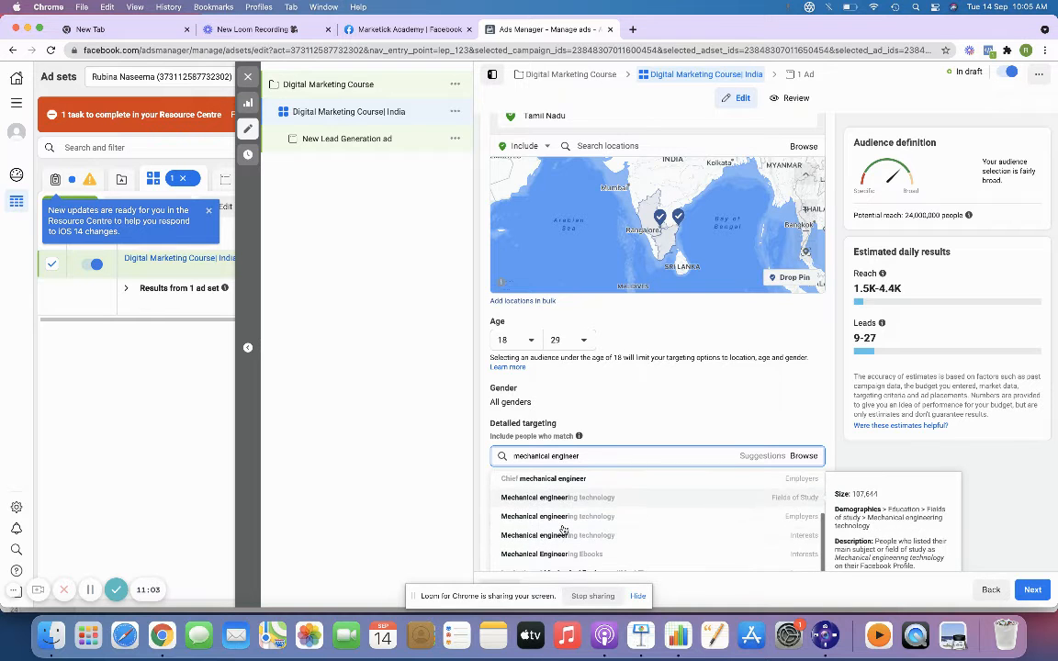
scroll(563, 530, down, 2)
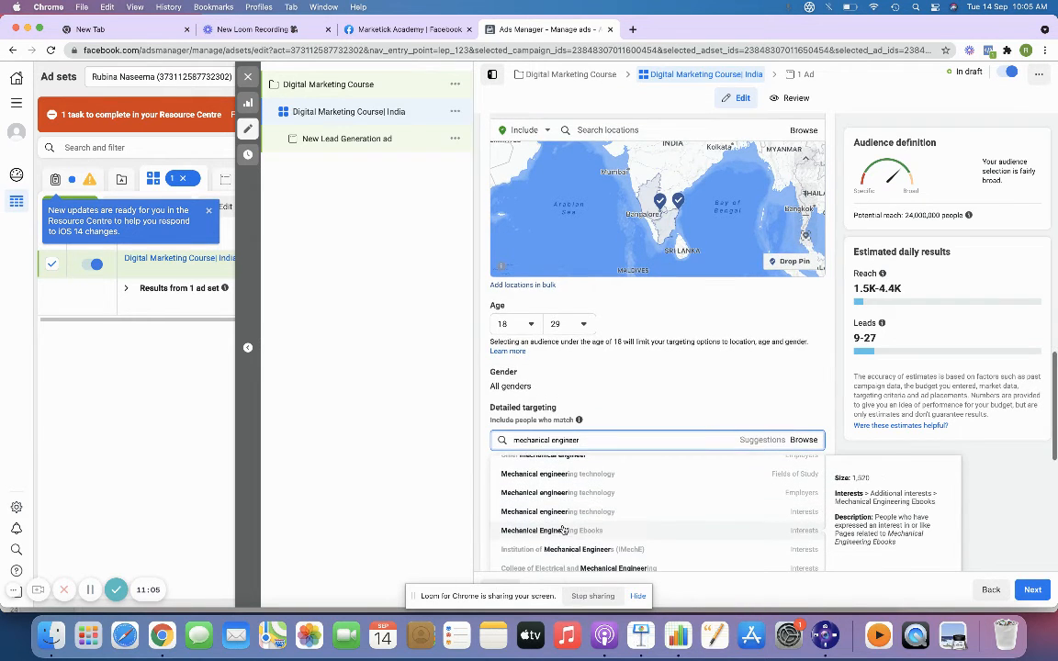
text(ing)
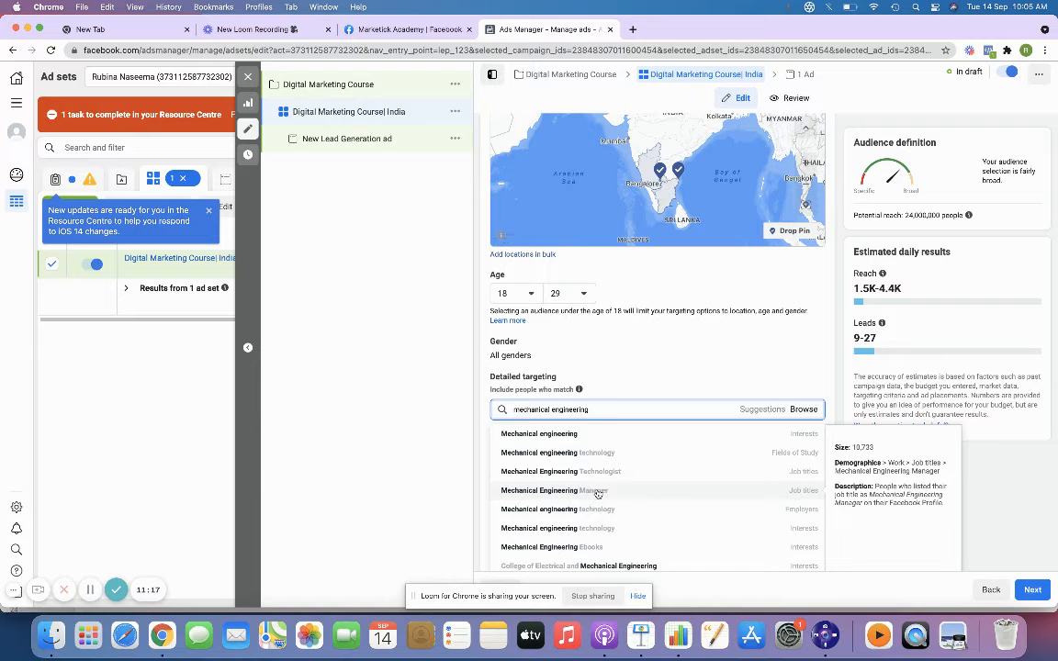
click(598, 494)
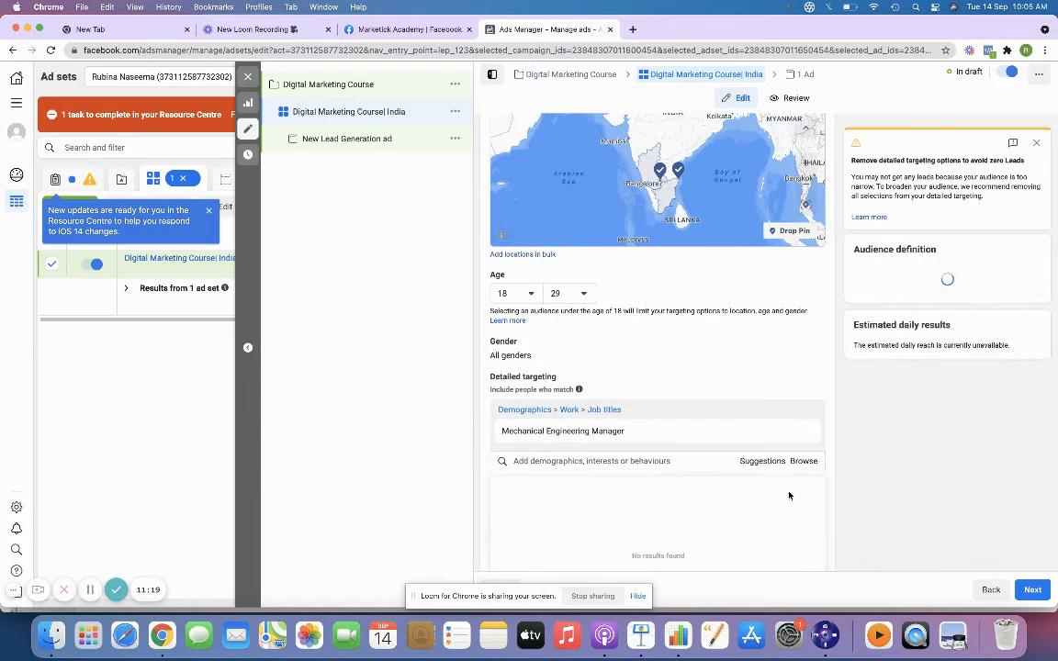
Include the suggested job title Mechanical engineering in the audience's detailed targeting
scroll(732, 365, down, 4)
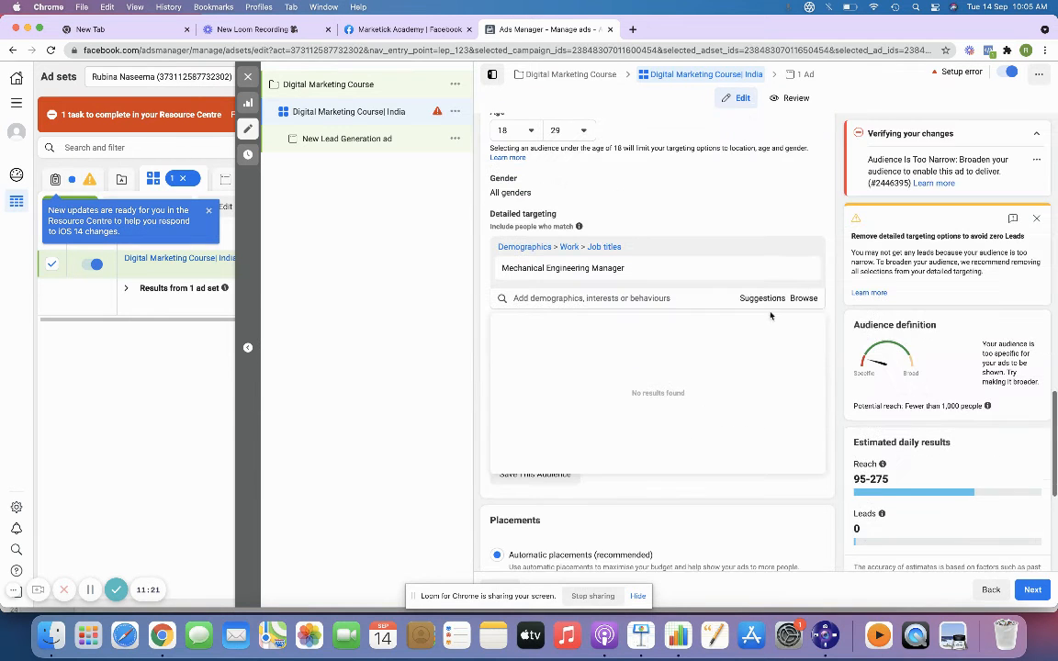
click(773, 299)
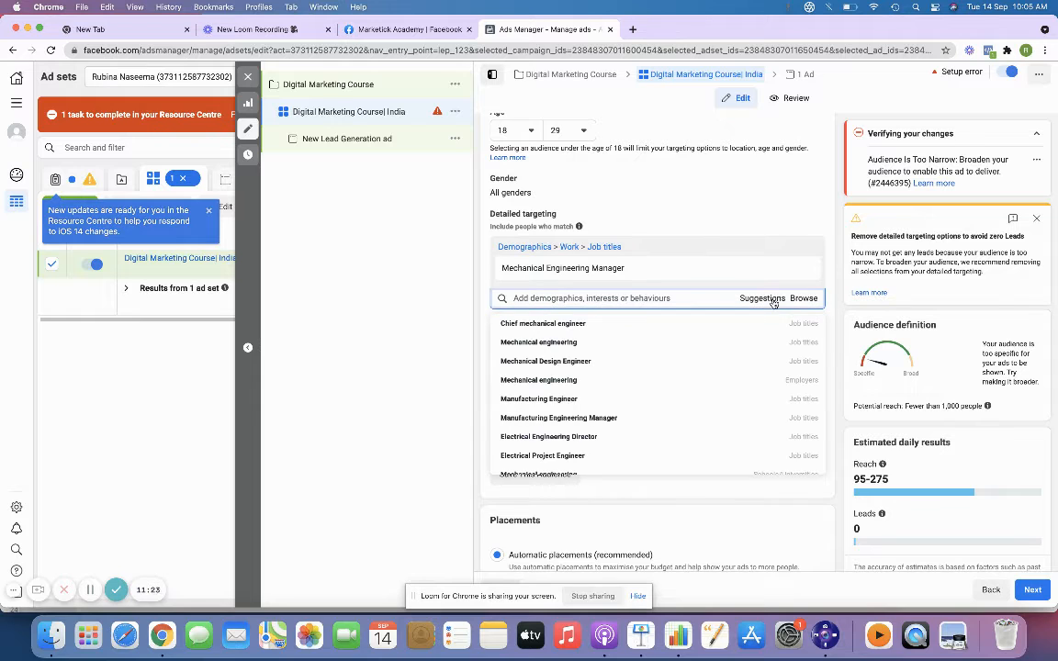
mouse_move(698, 338)
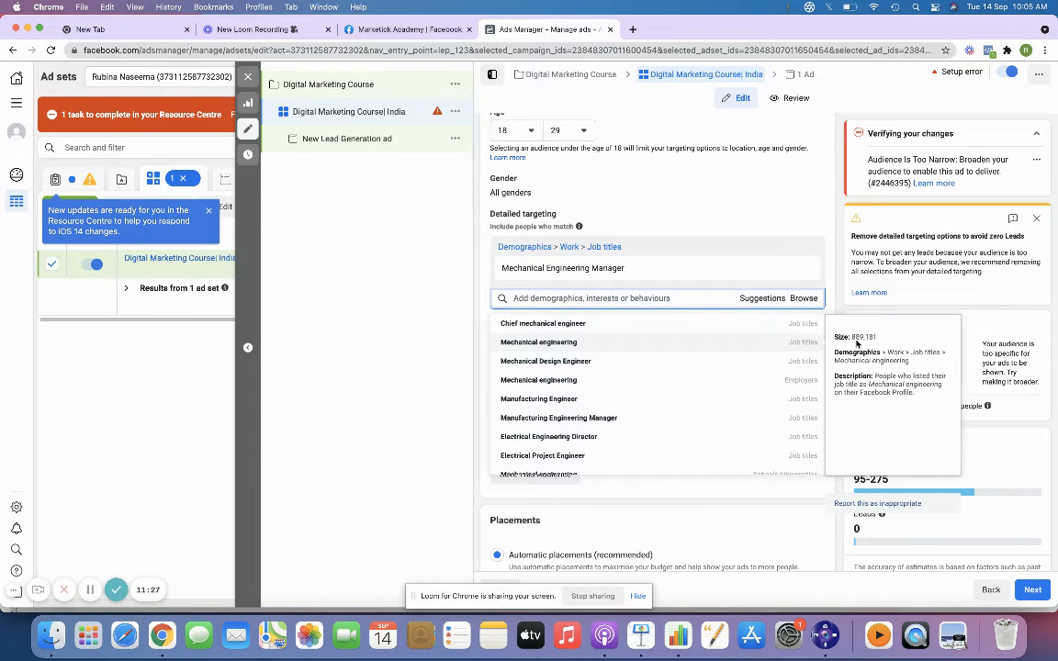
click(795, 341)
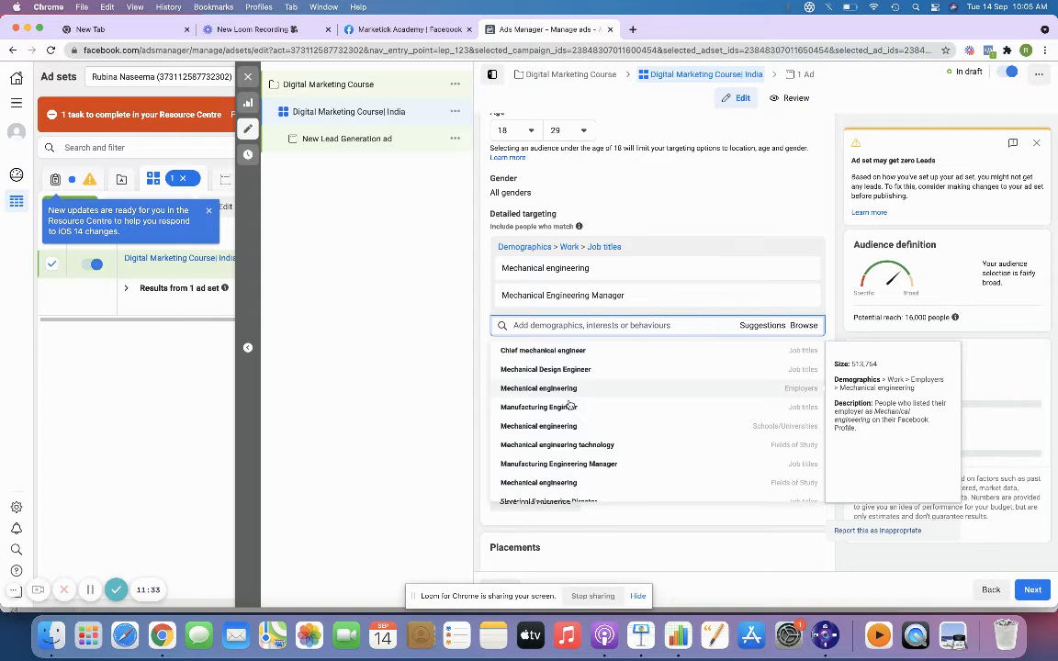
Look through the targeting suggestions and include the job title Chief mechanical engineer in the audience
scroll(574, 418, down, 2)
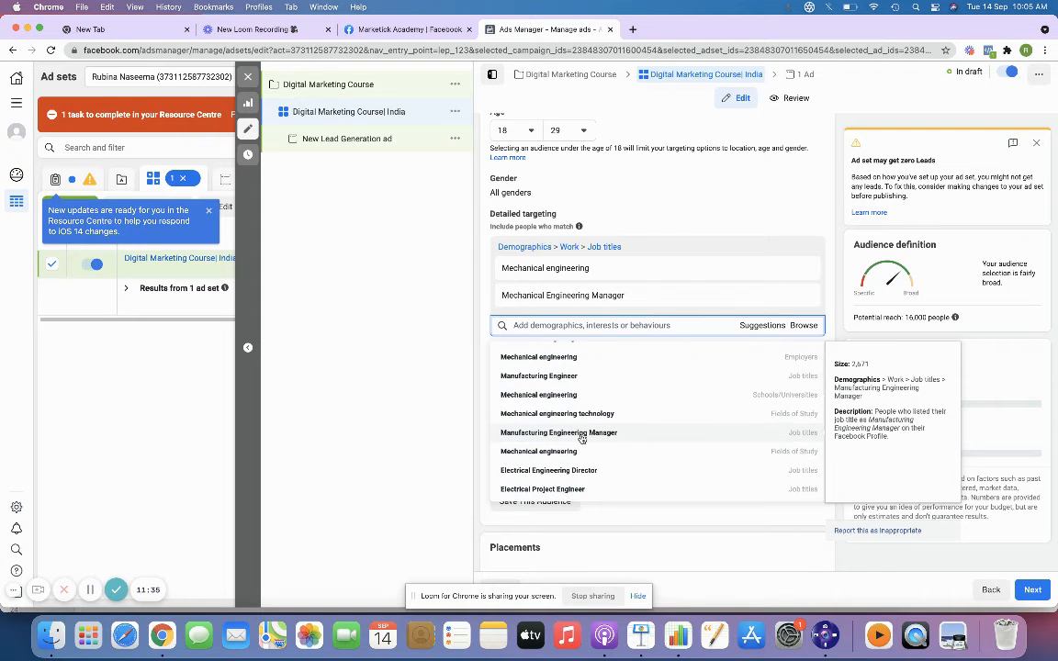
scroll(581, 439, down, 5)
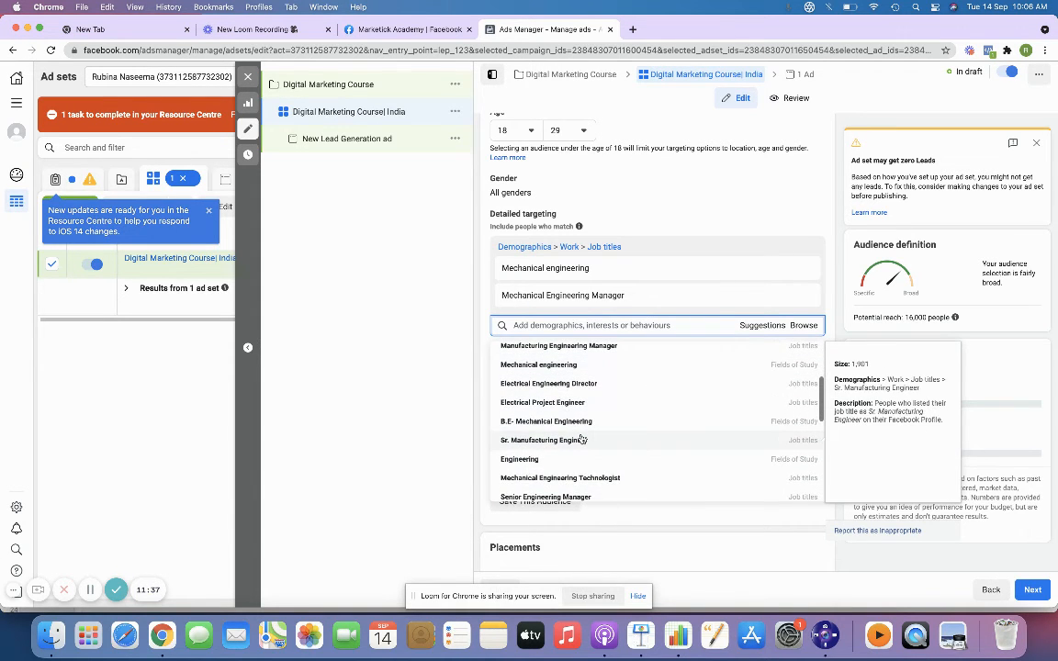
scroll(581, 440, down, 2)
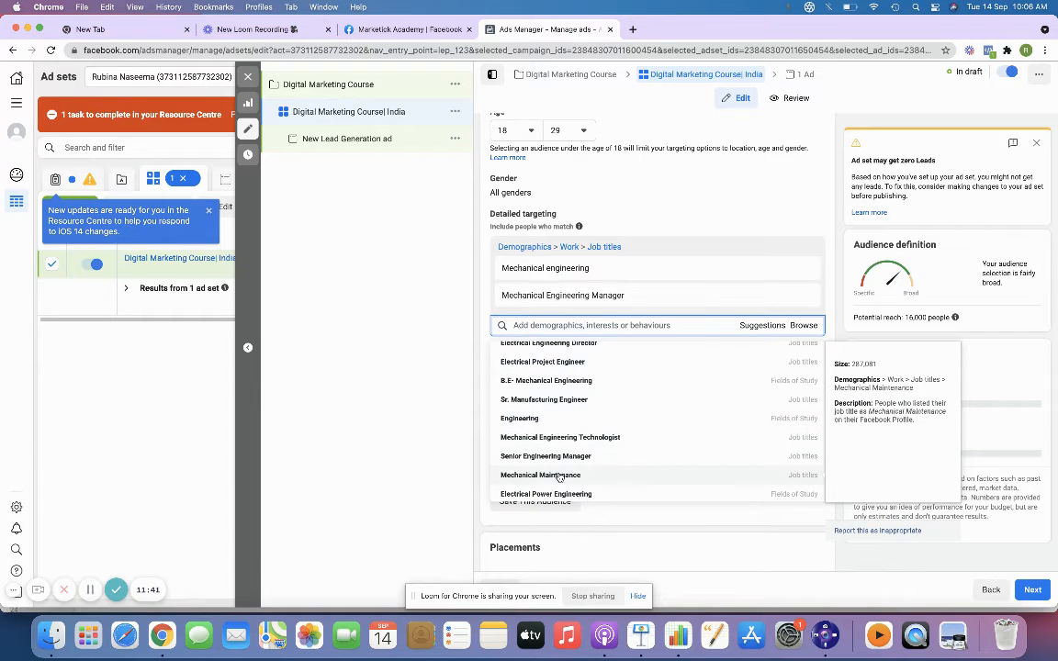
scroll(562, 463, down, 2)
click(413, 331)
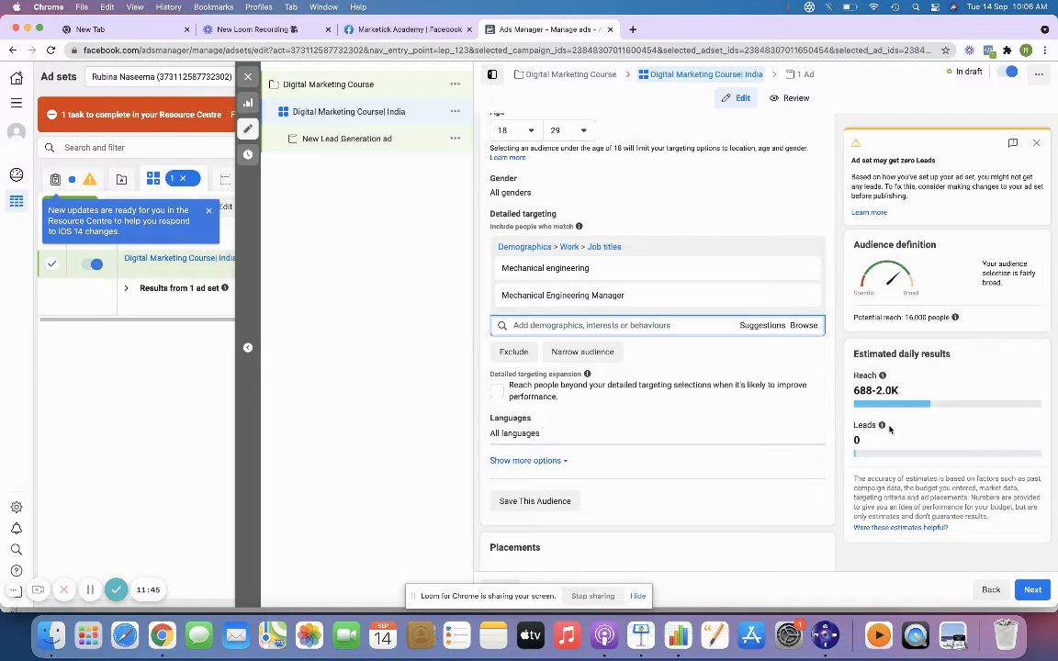
mouse_move(881, 425)
click(711, 324)
click(757, 325)
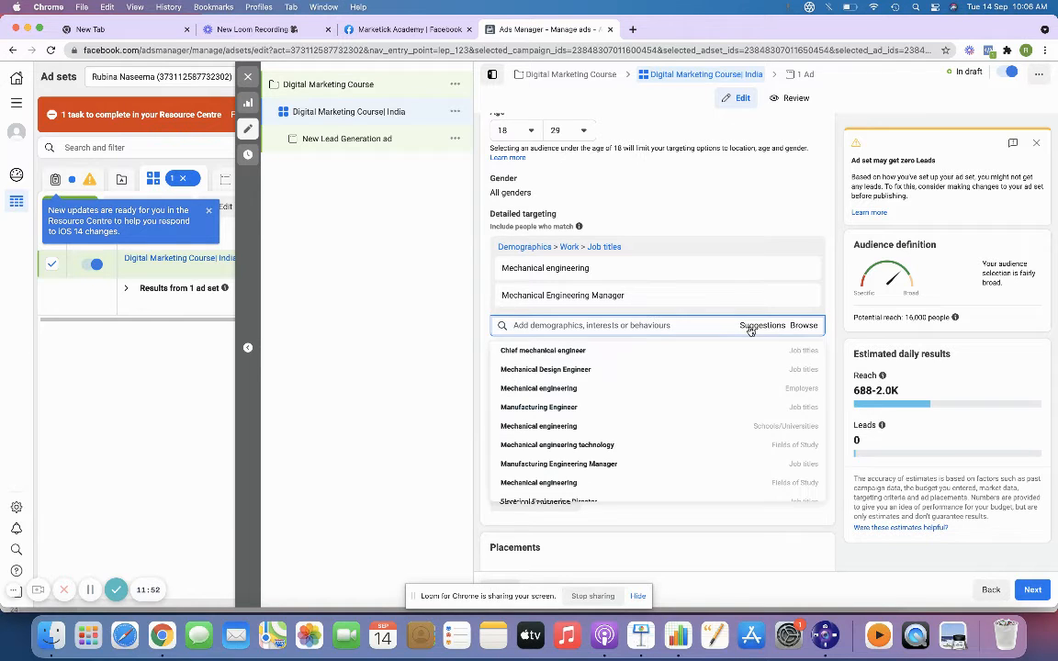
click(637, 354)
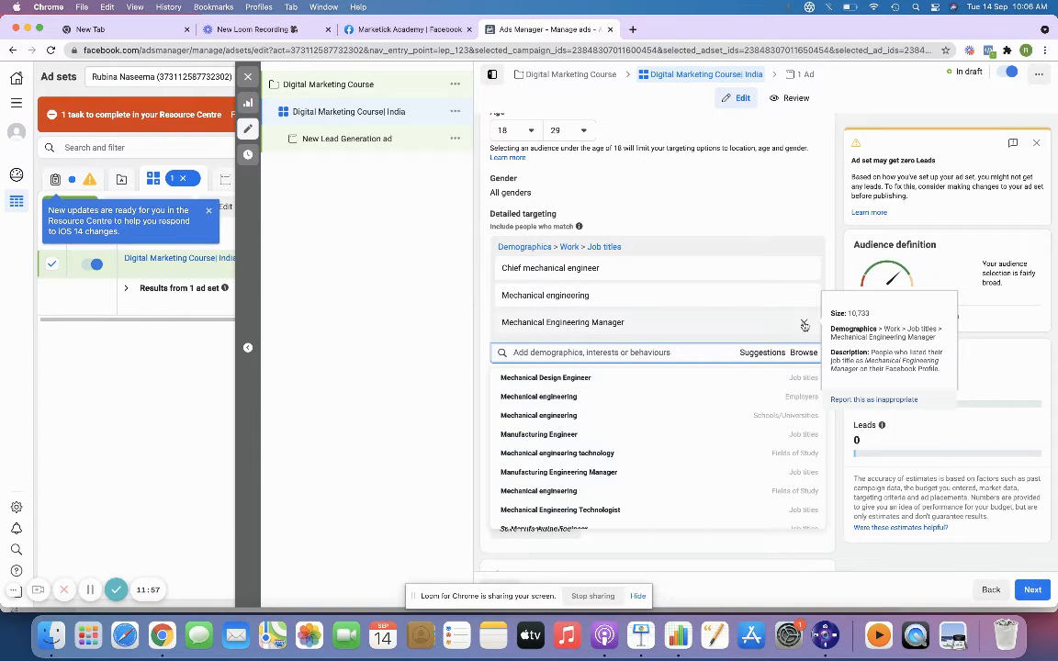
Remove the job titles Mechanical Engineering Manager, Mechanical engineering and Chief mechanical engineer from the detailed targeting
click(812, 322)
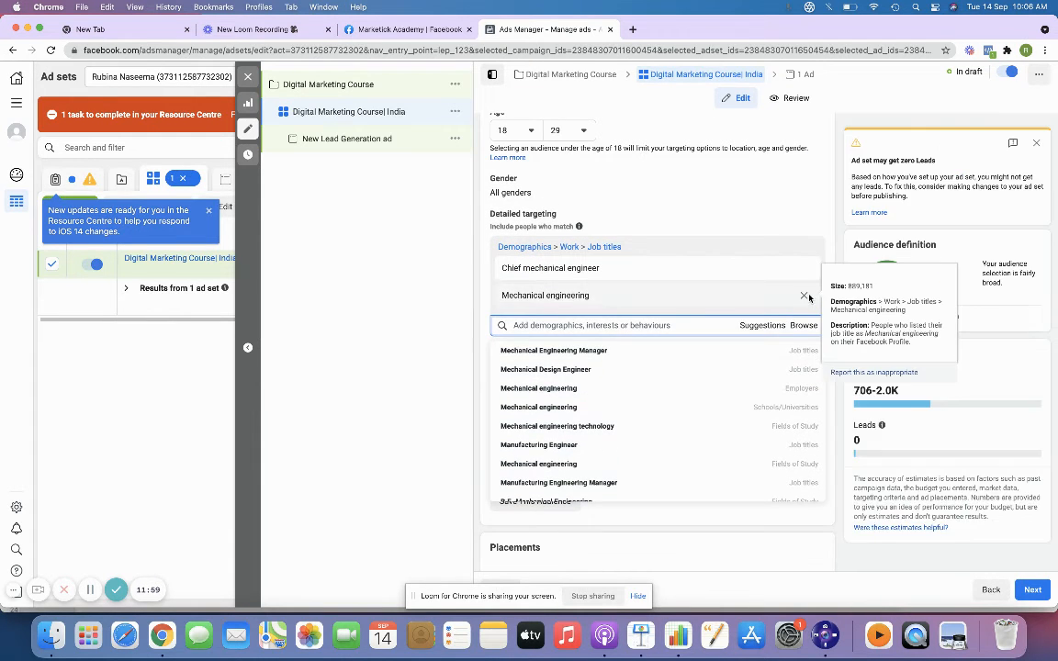
click(807, 295)
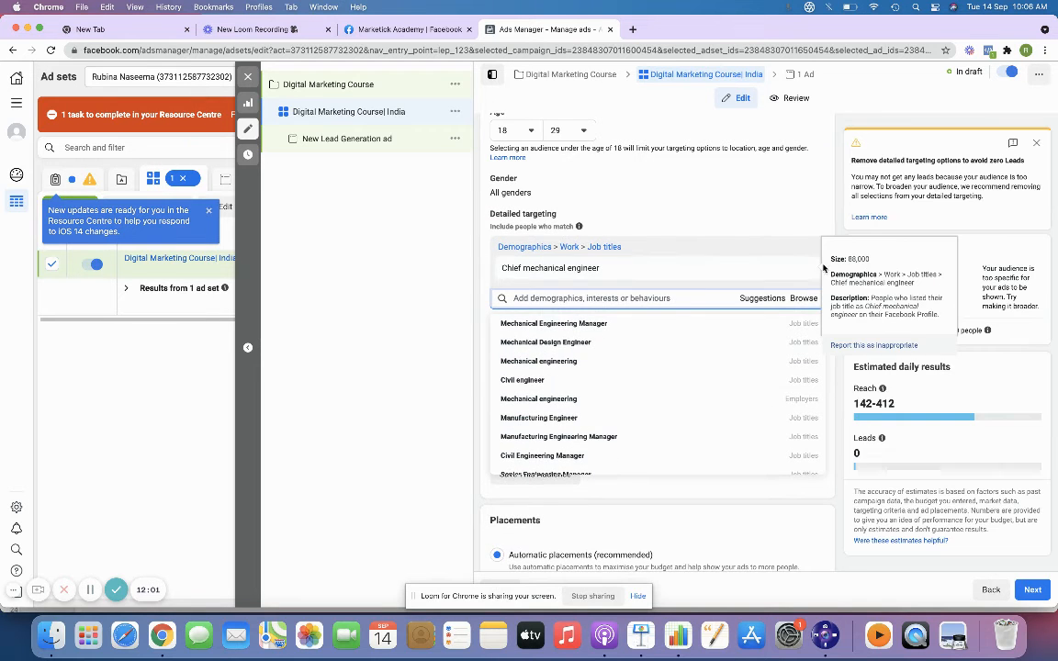
click(803, 270)
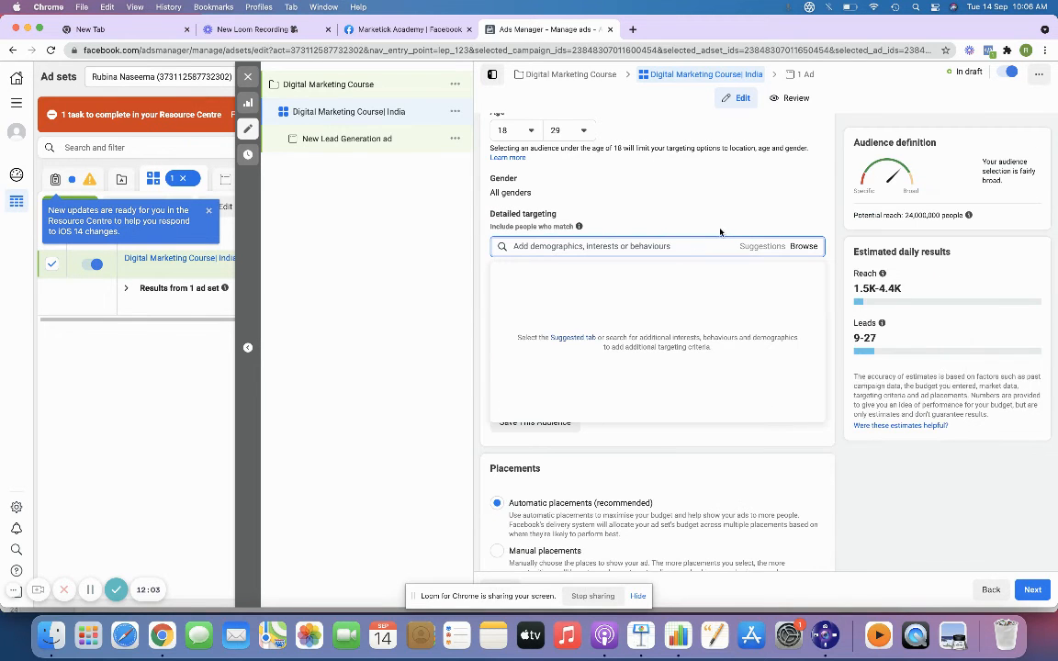
click(651, 194)
Review the audience's location, age and detailed targeting settings alongside the estimated daily reach and leads
scroll(703, 242, up, 2)
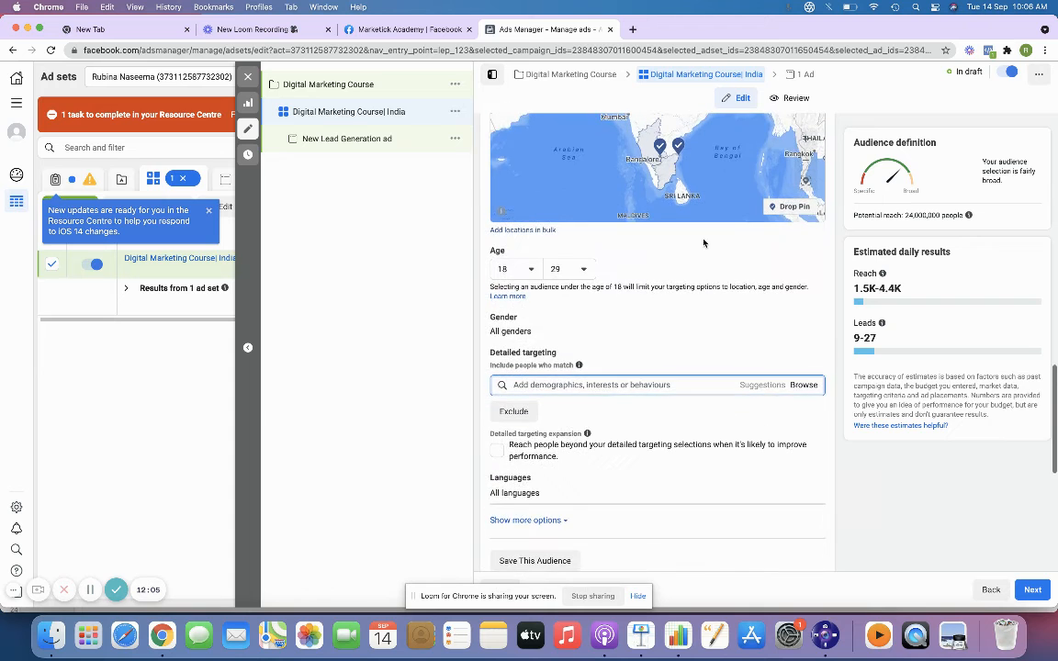
scroll(631, 214, up, 3)
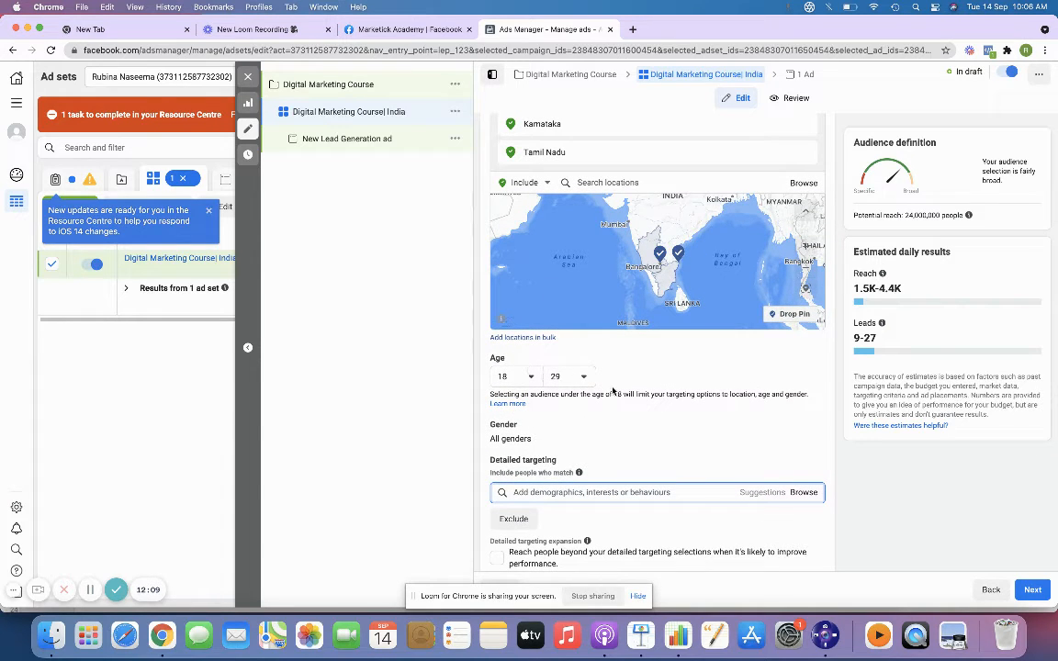
scroll(576, 405, down, 3)
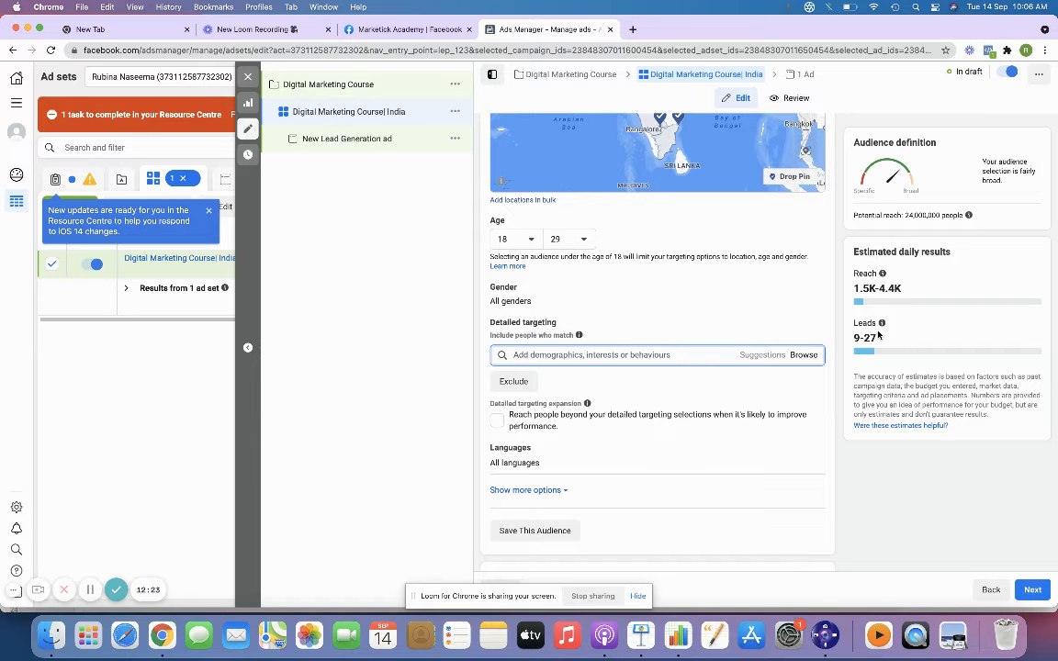
scroll(878, 335, up, 3)
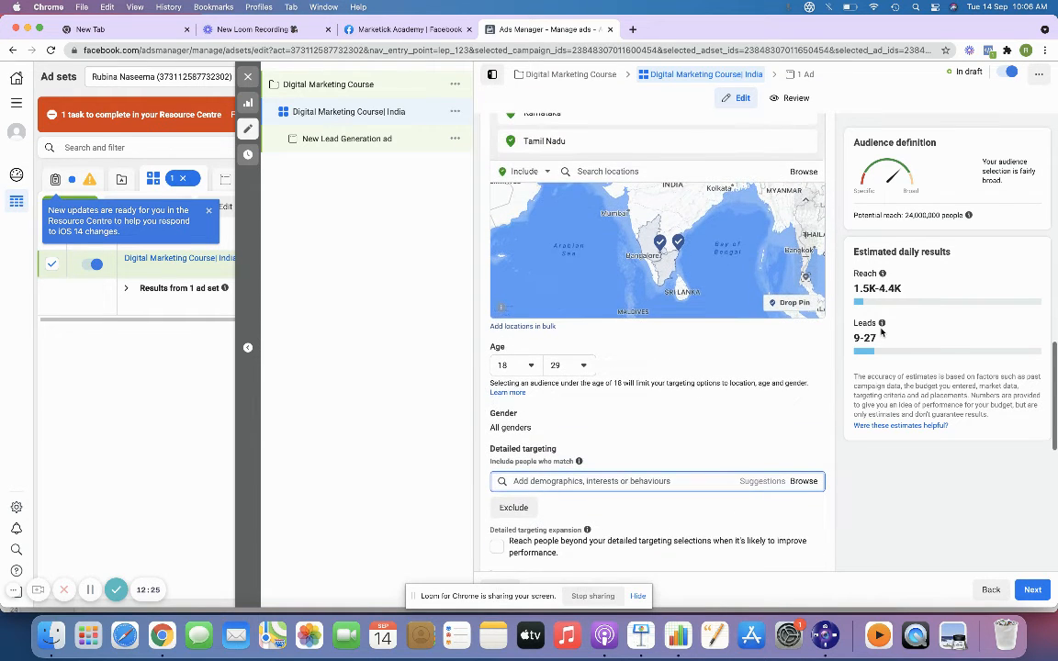
scroll(880, 332, up, 3)
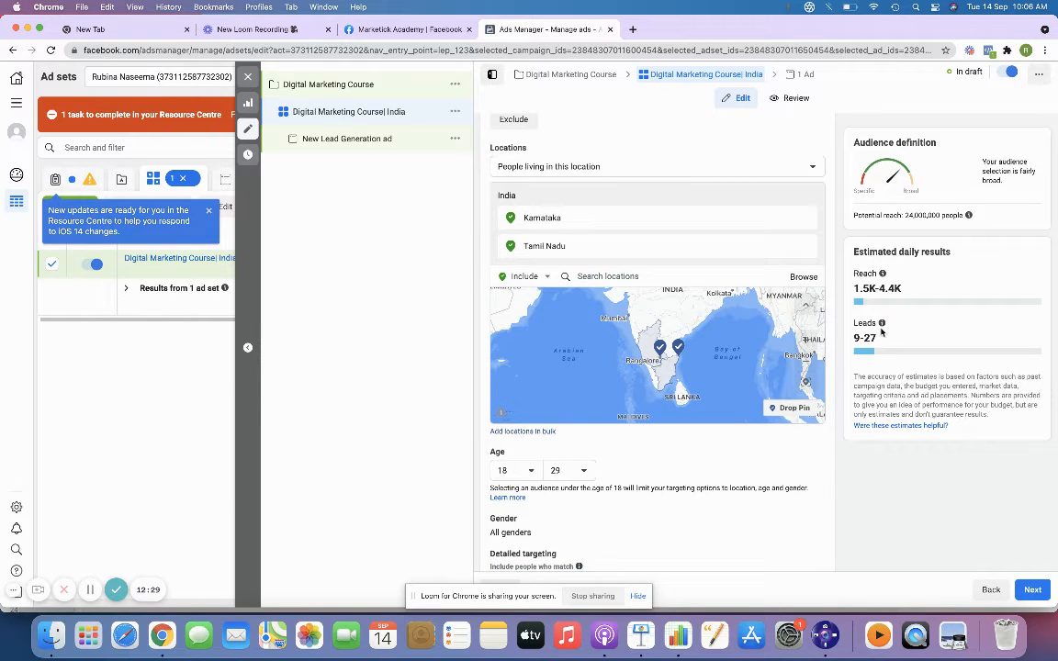
scroll(881, 333, down, 3)
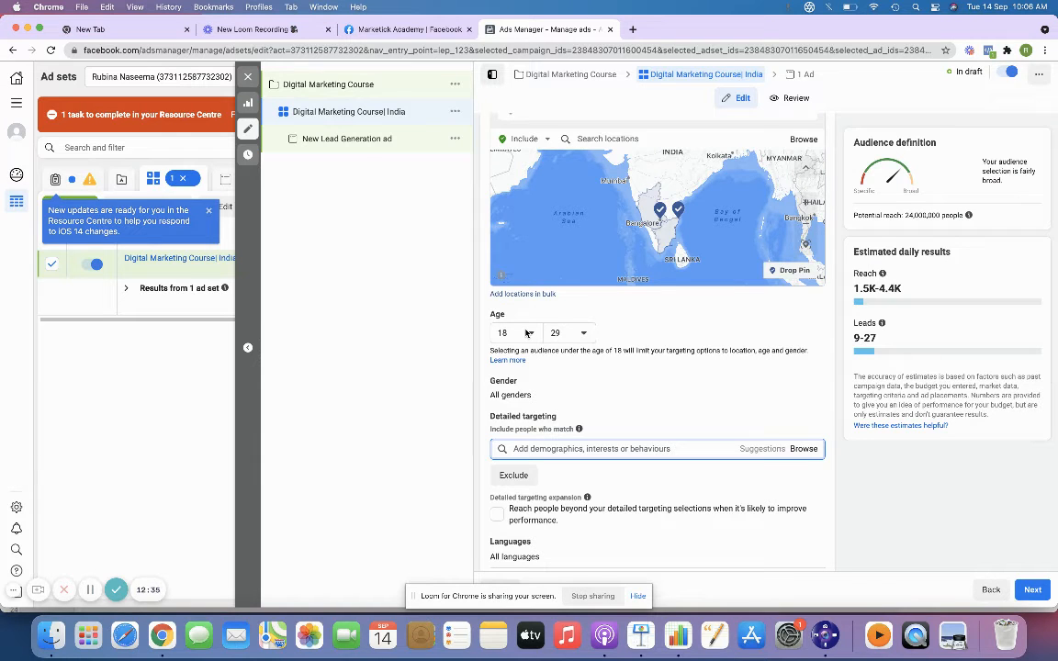
scroll(703, 410, down, 4)
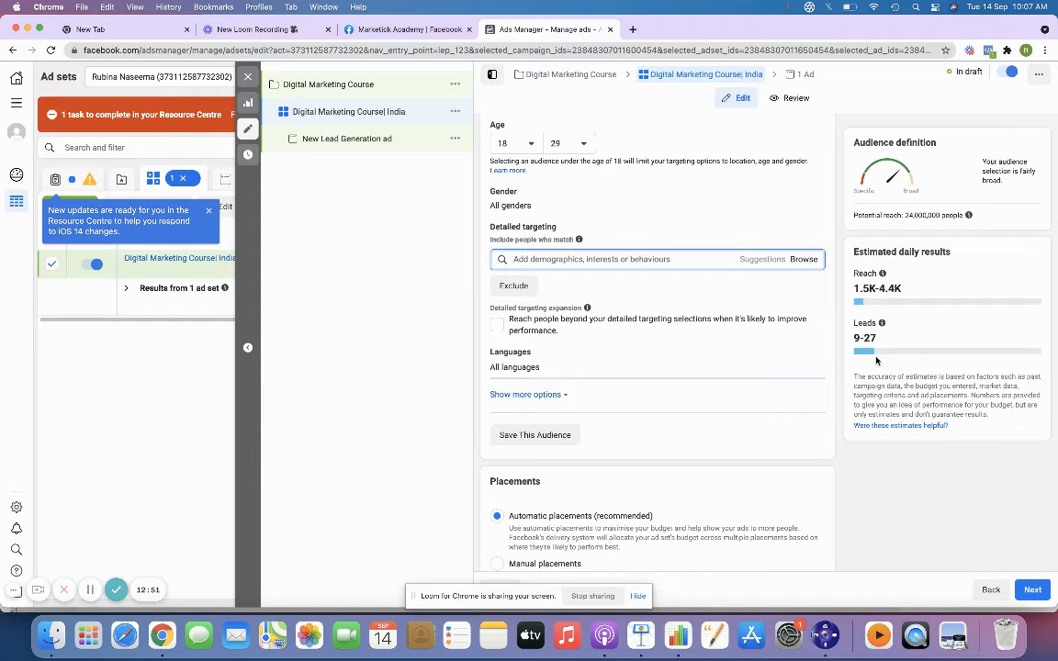
Switch the ad set from automatic to manual placements and look over the list of individual placements
scroll(876, 361, down, 3)
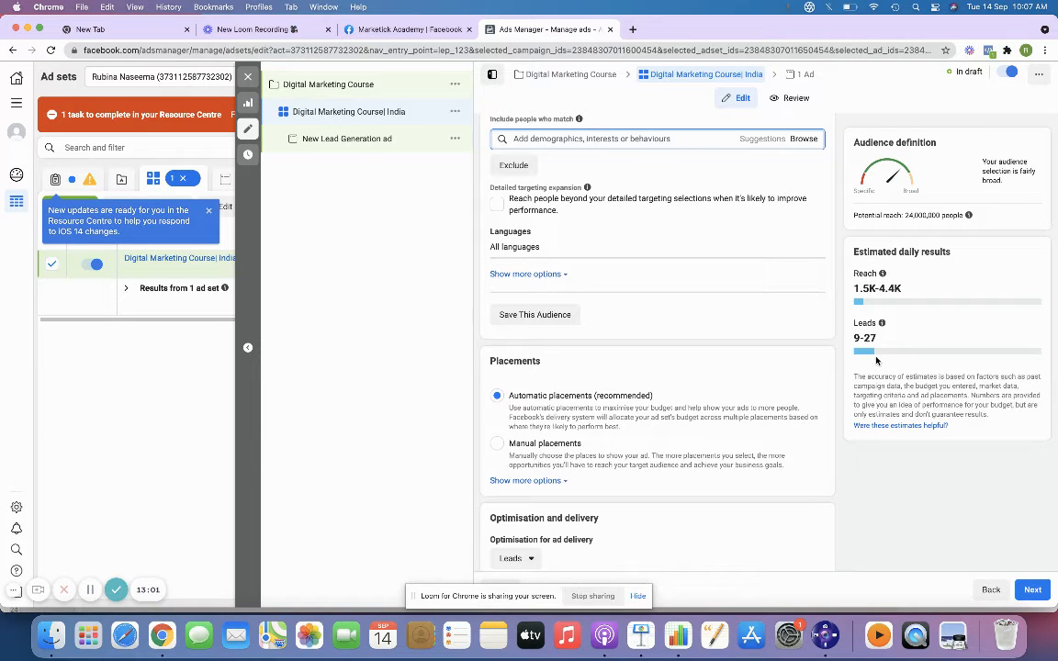
scroll(633, 467, down, 4)
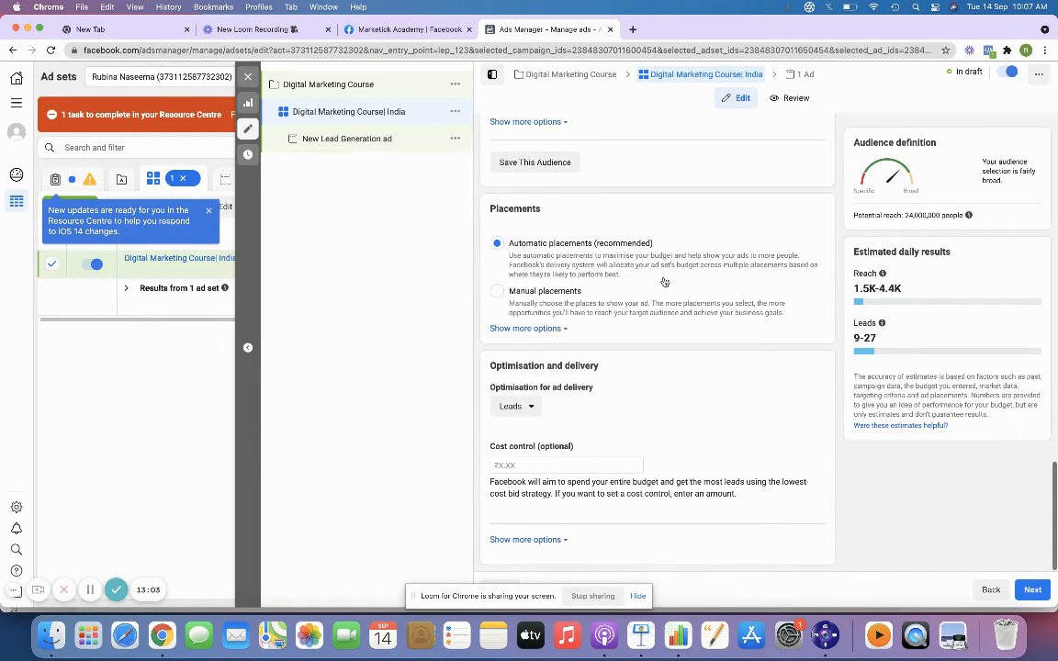
click(551, 292)
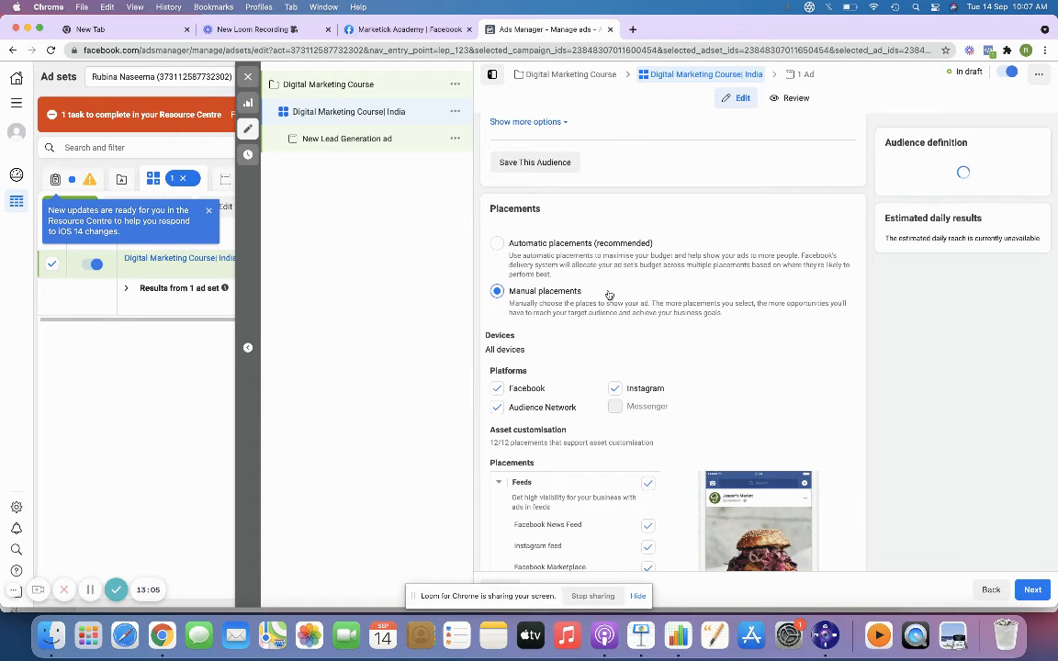
scroll(717, 474, down, 6)
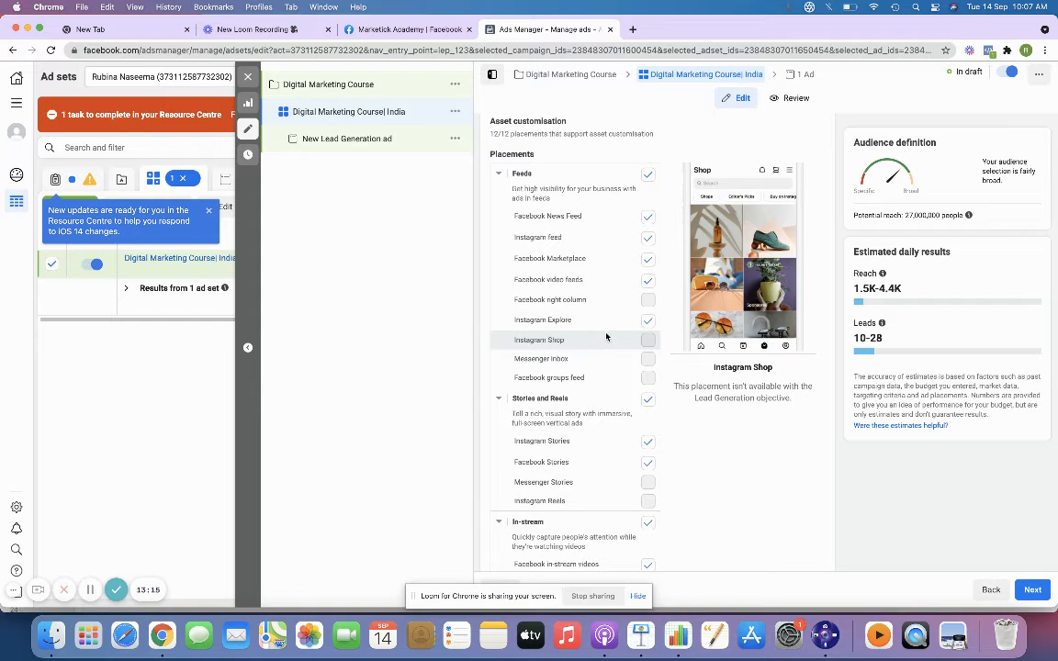
Exclude the Facebook video feeds, In-stream, and Apps and sites placements from the ad set's manual placements
click(583, 279)
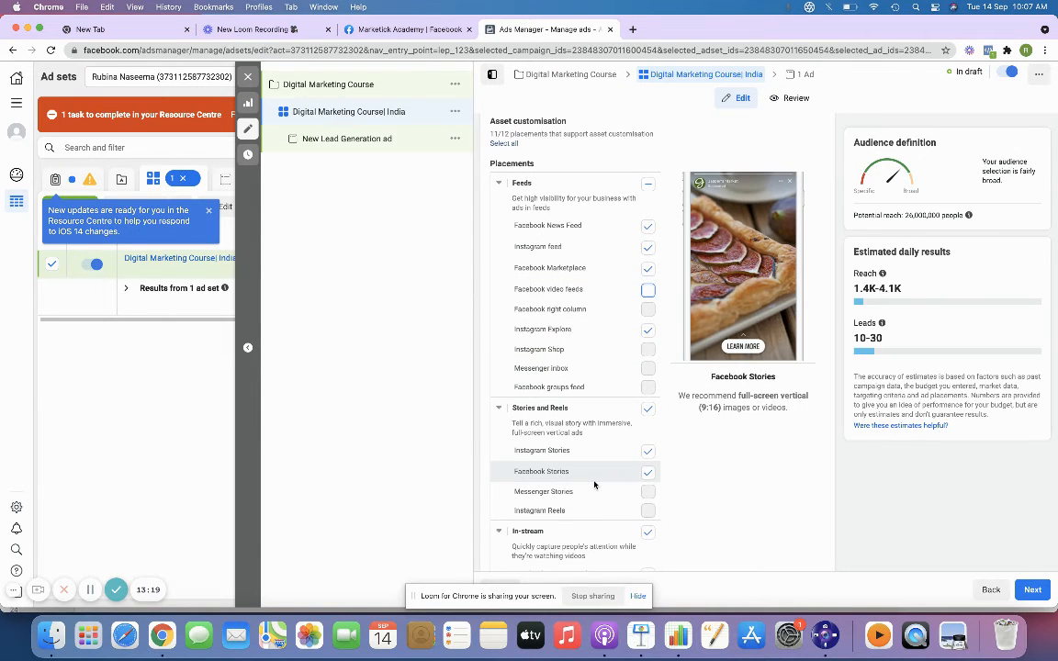
scroll(592, 479, down, 1)
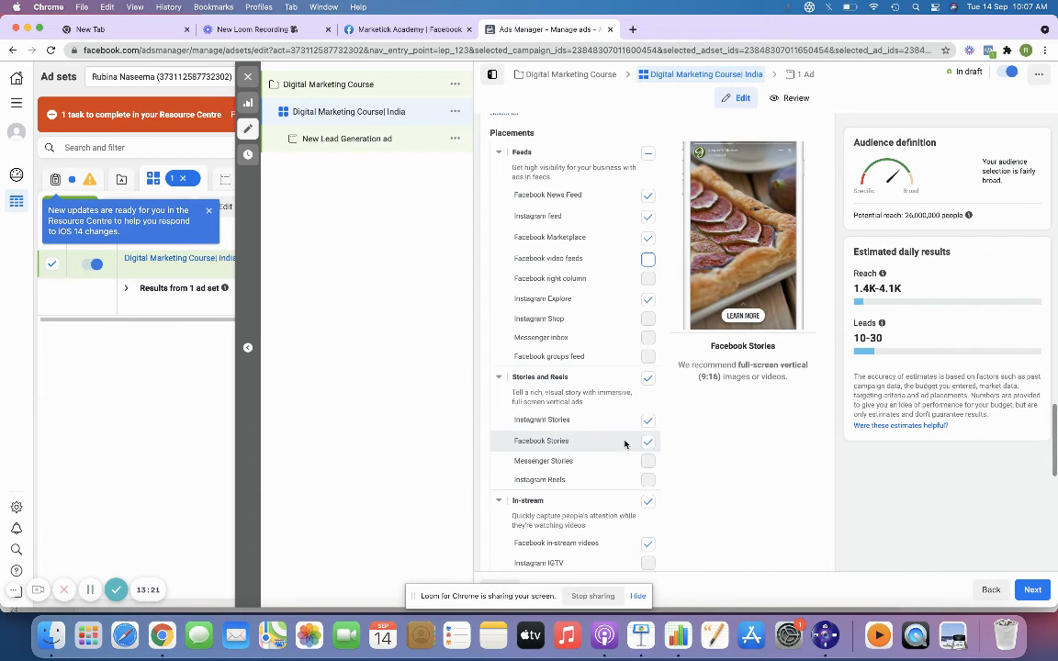
scroll(630, 443, down, 5)
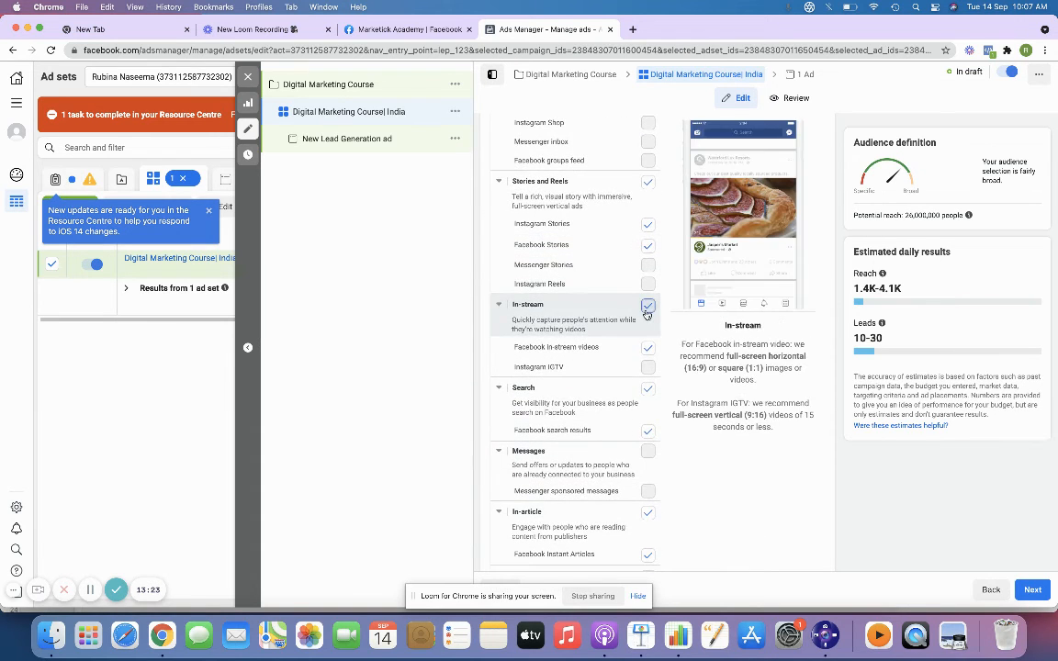
click(647, 309)
scroll(632, 505, down, 2)
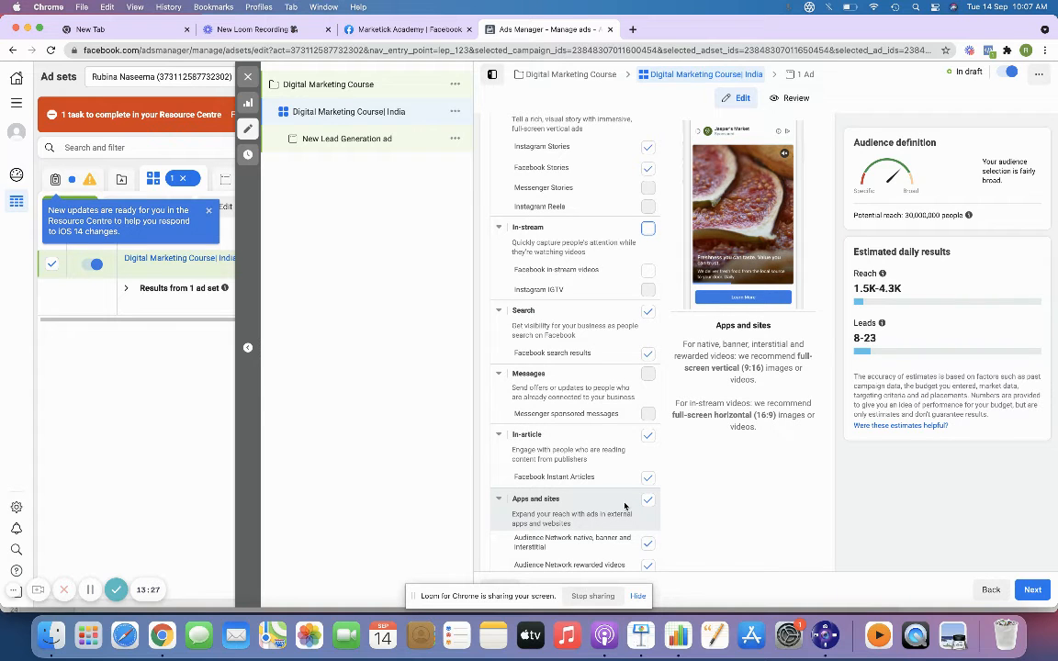
scroll(625, 505, down, 6)
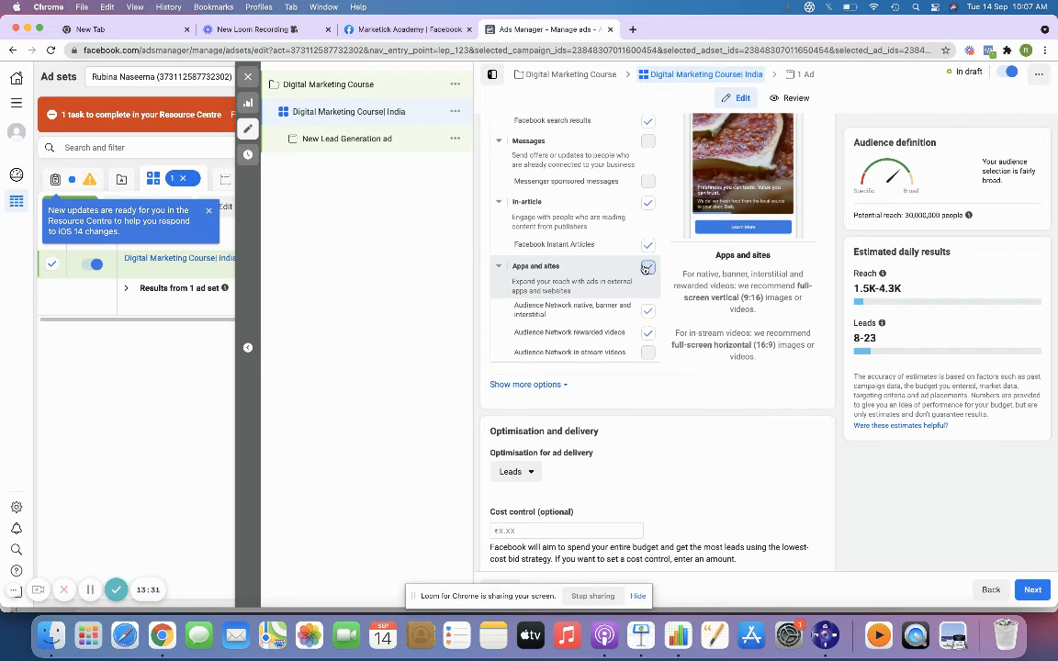
click(646, 266)
scroll(666, 359, down, 1)
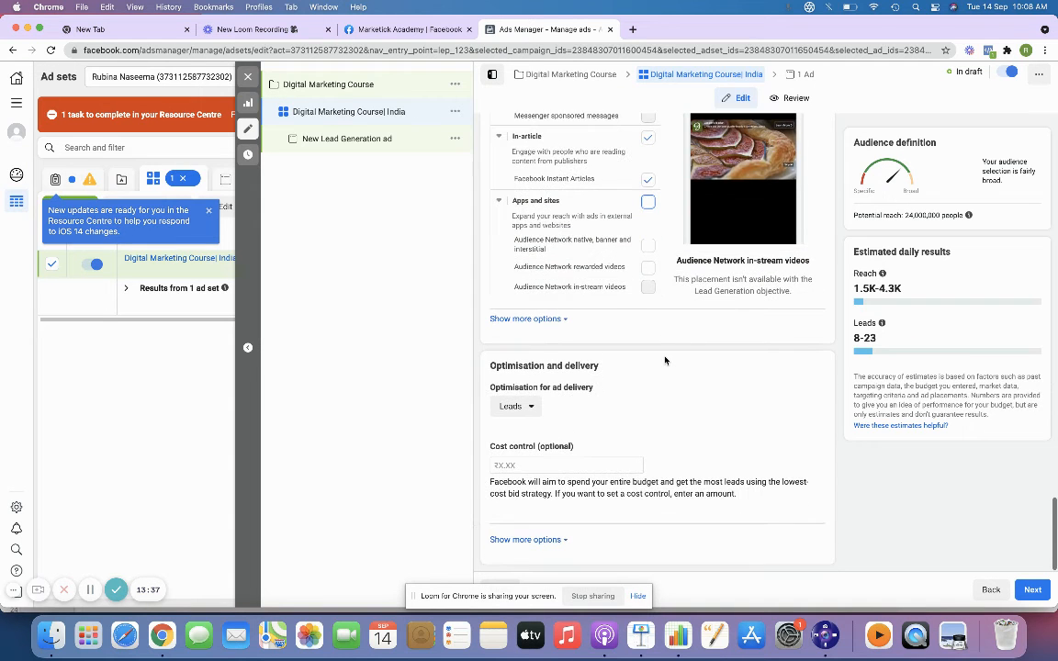
Continue from the ad set to its ad and rename the ad as Digital Marketing Course
click(1032, 589)
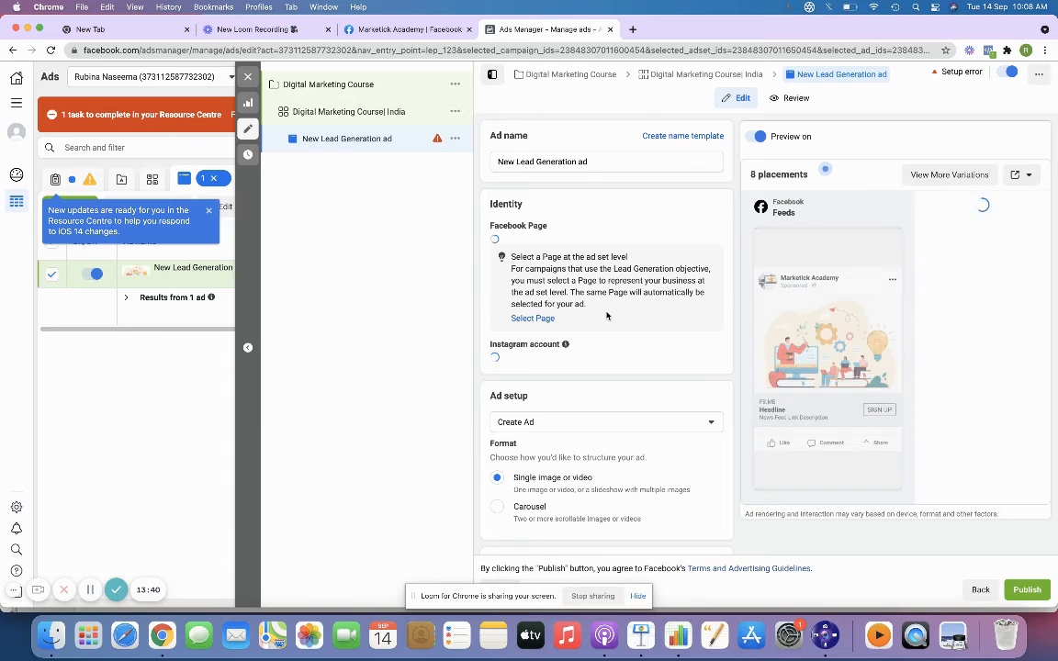
double_click(557, 162)
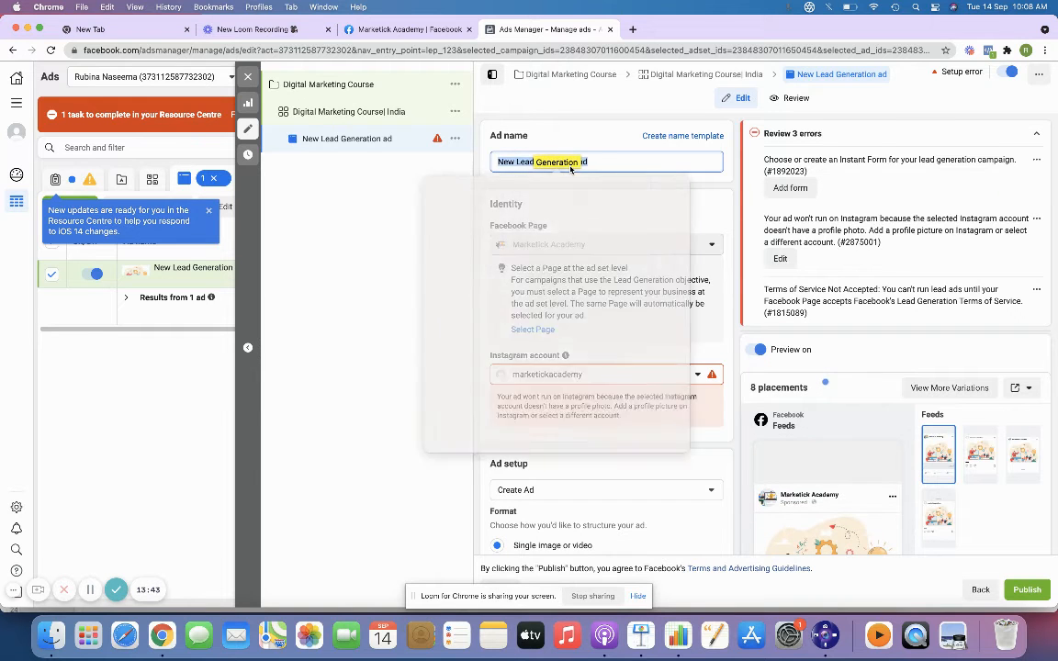
text(D)
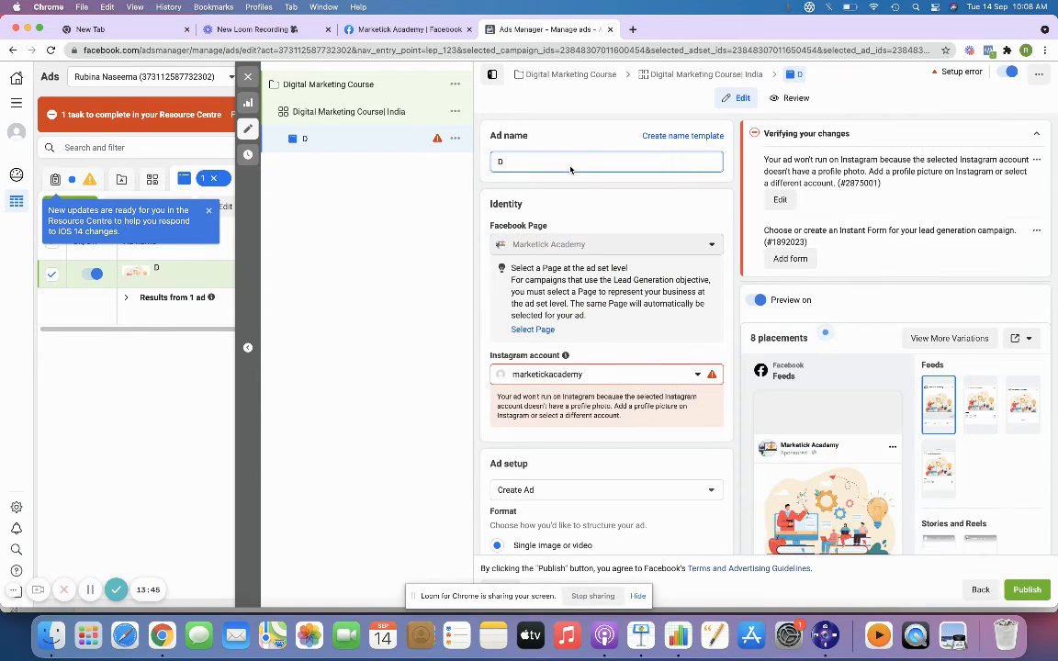
text(igitalma)
key(BackSpace)
key(BackSpace)
text(Mar)
key(BackSpace)
key(BackSpace)
key(BackSpace)
key(BackSpace)
text(l Marketing )
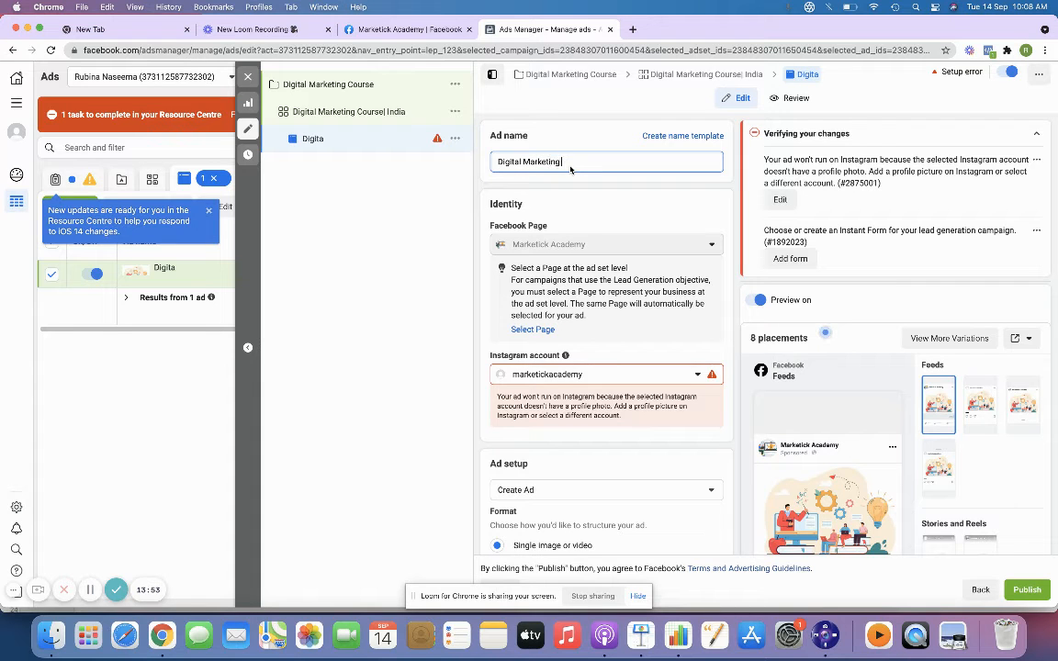
text(Course)
click(603, 203)
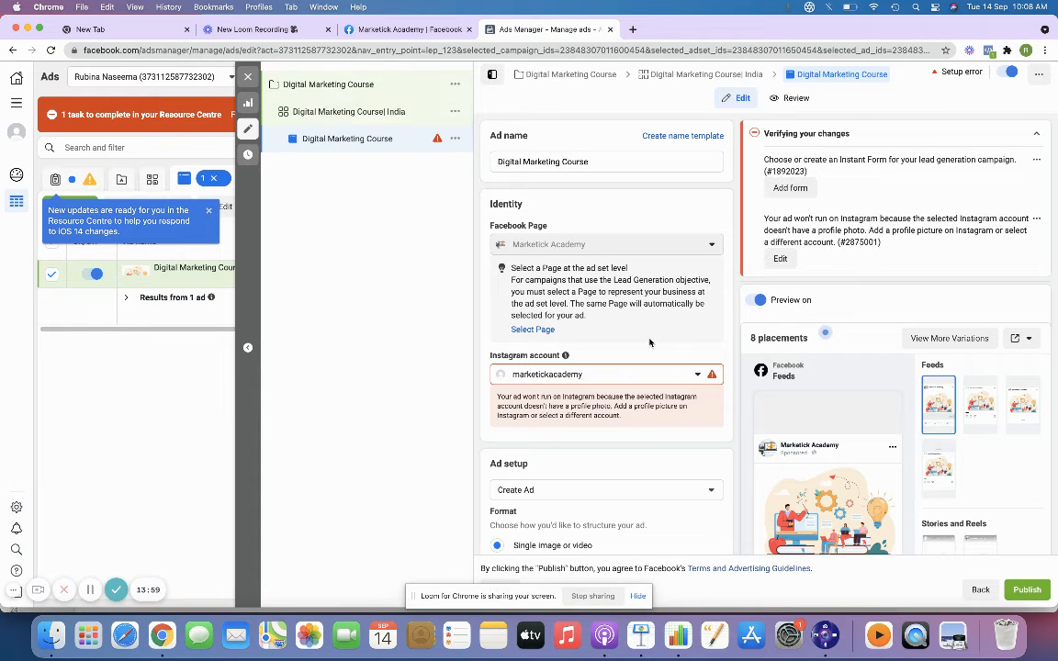
Look through the ad's setup choices, creative text fields and the available call-to-action options
scroll(649, 343, down, 3)
scroll(649, 344, down, 3)
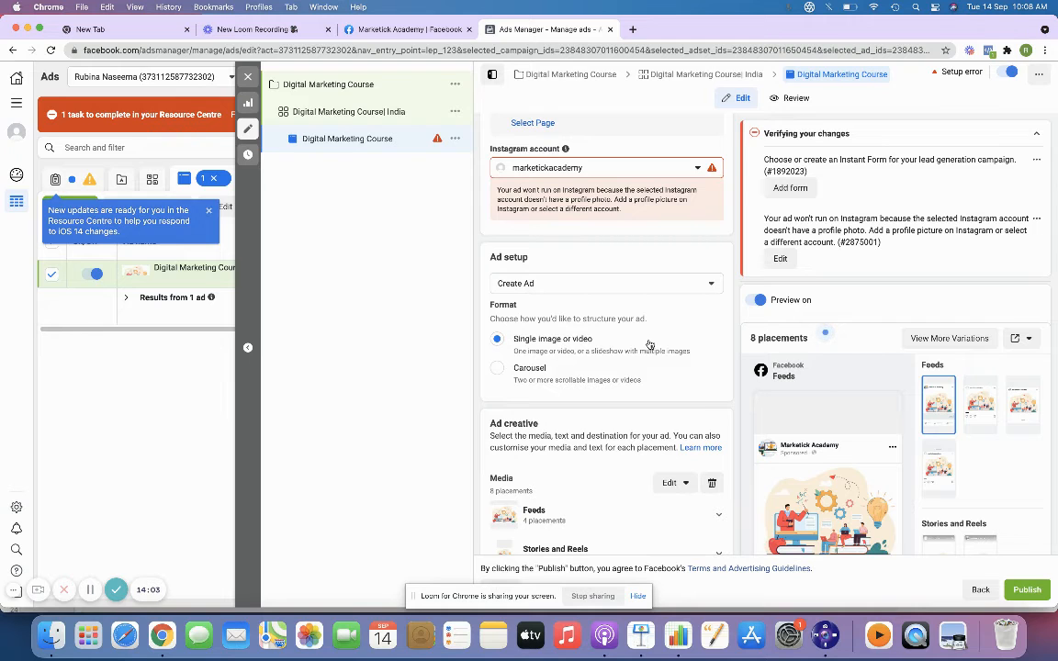
click(595, 283)
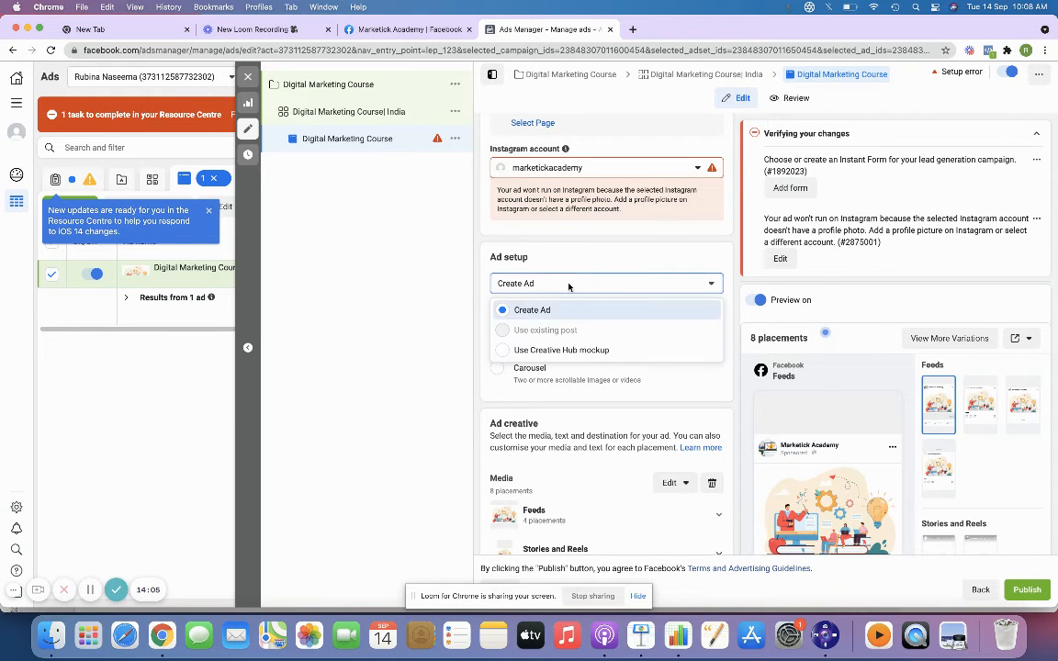
click(608, 257)
scroll(560, 459, down, 5)
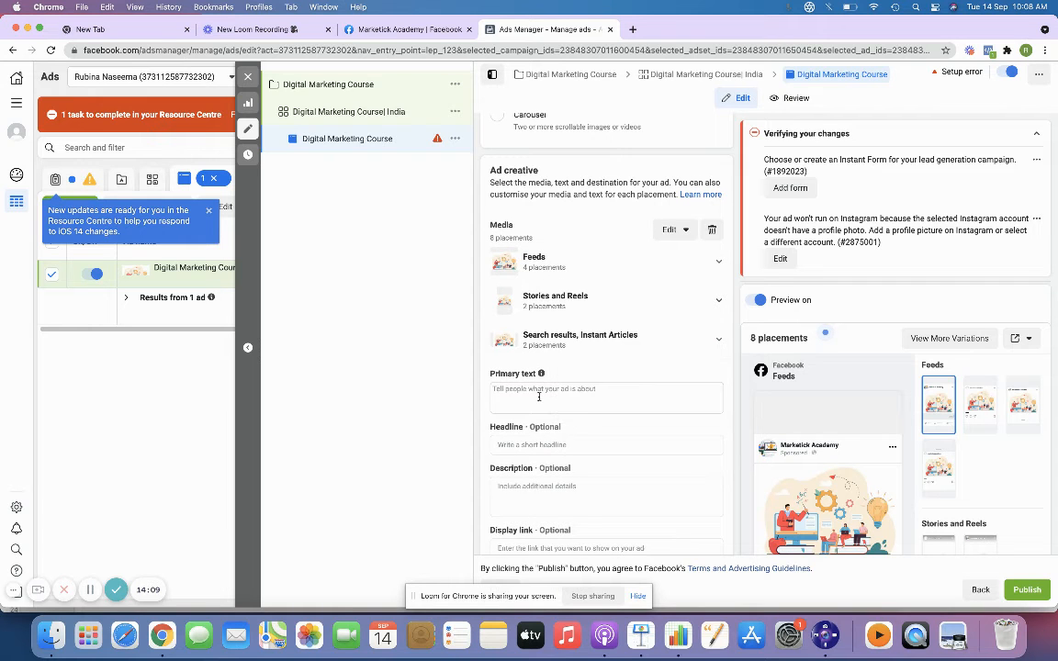
scroll(576, 316, down, 3)
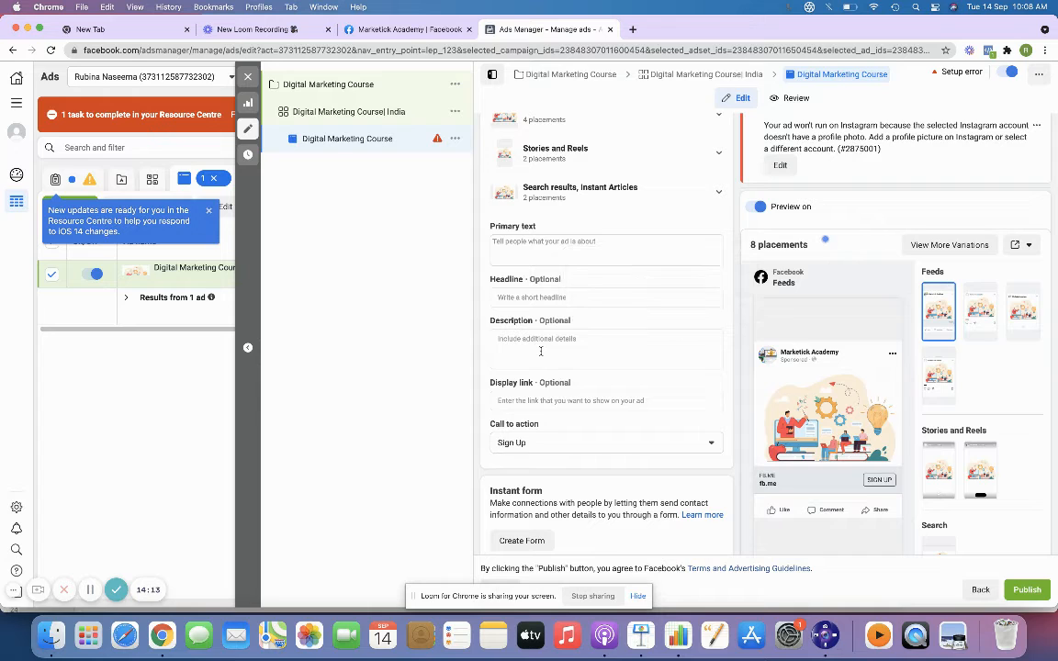
click(551, 443)
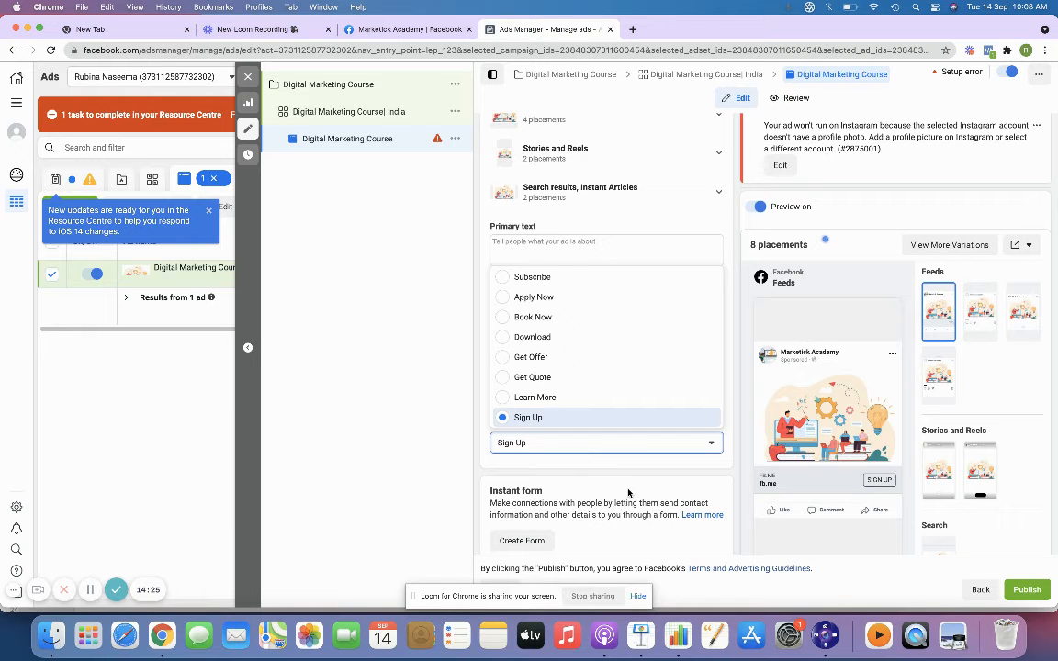
click(567, 445)
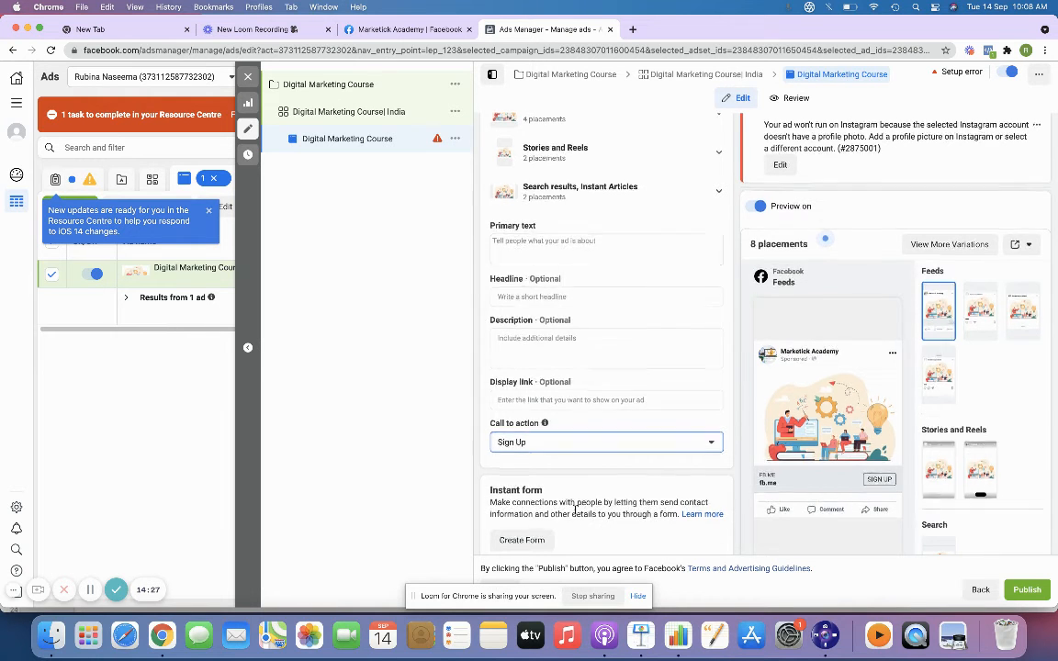
Review the ad's instant form and tracking sections alongside its creative text fields
scroll(574, 514, down, 5)
scroll(574, 514, down, 4)
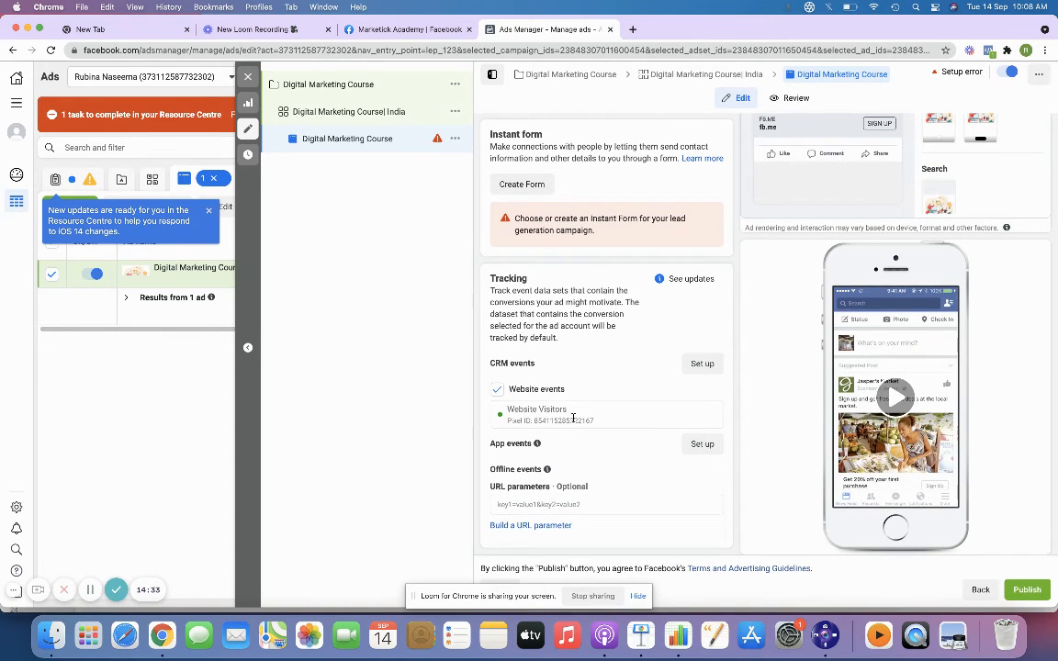
scroll(573, 417, up, 3)
scroll(573, 418, up, 5)
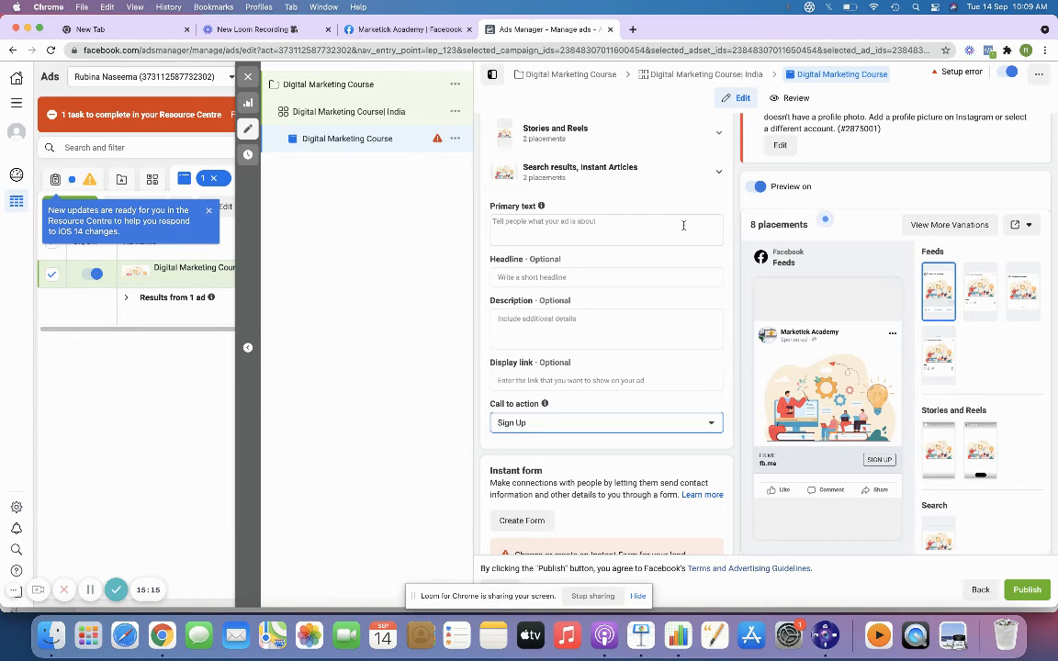
scroll(683, 225, down, 5)
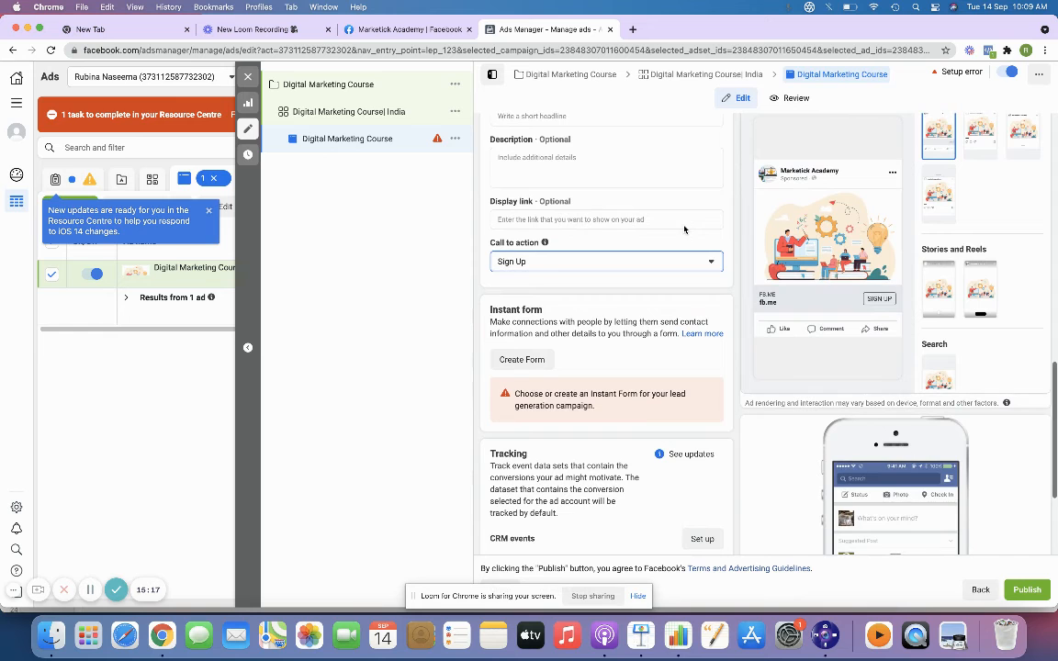
scroll(684, 230, down, 5)
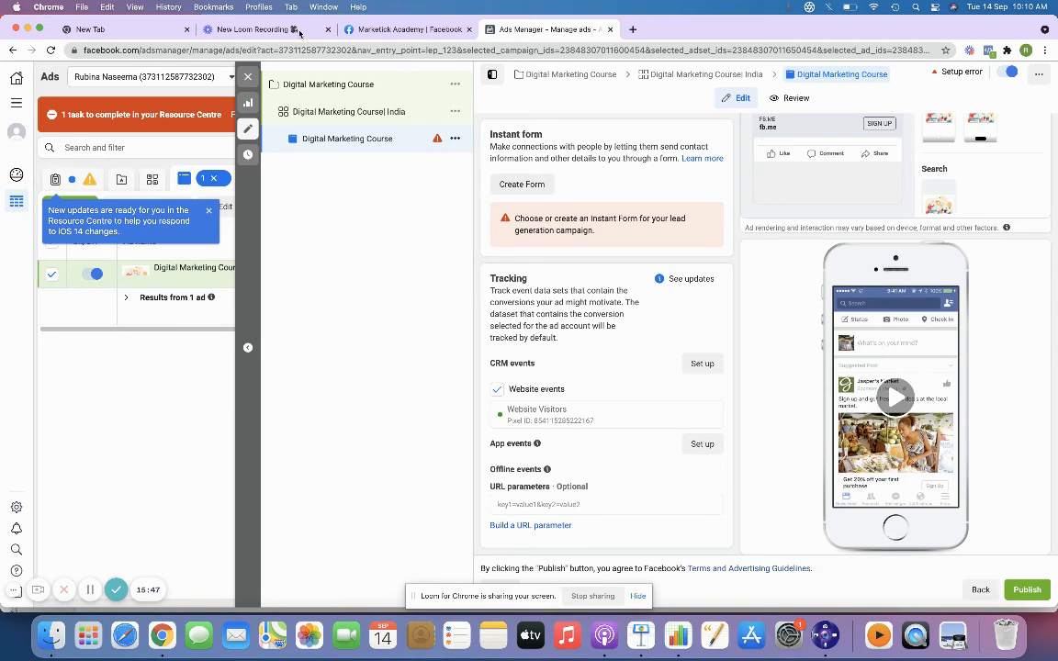
Close the ad editor without publishing the draft items and dismiss the Resource Centre task banner
click(246, 76)
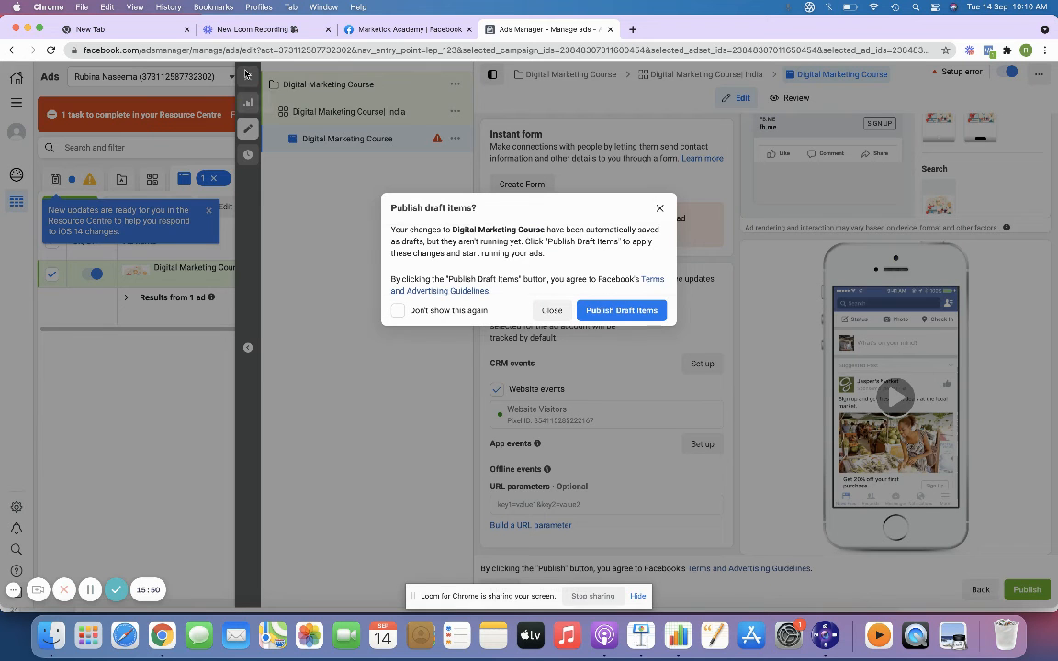
click(553, 311)
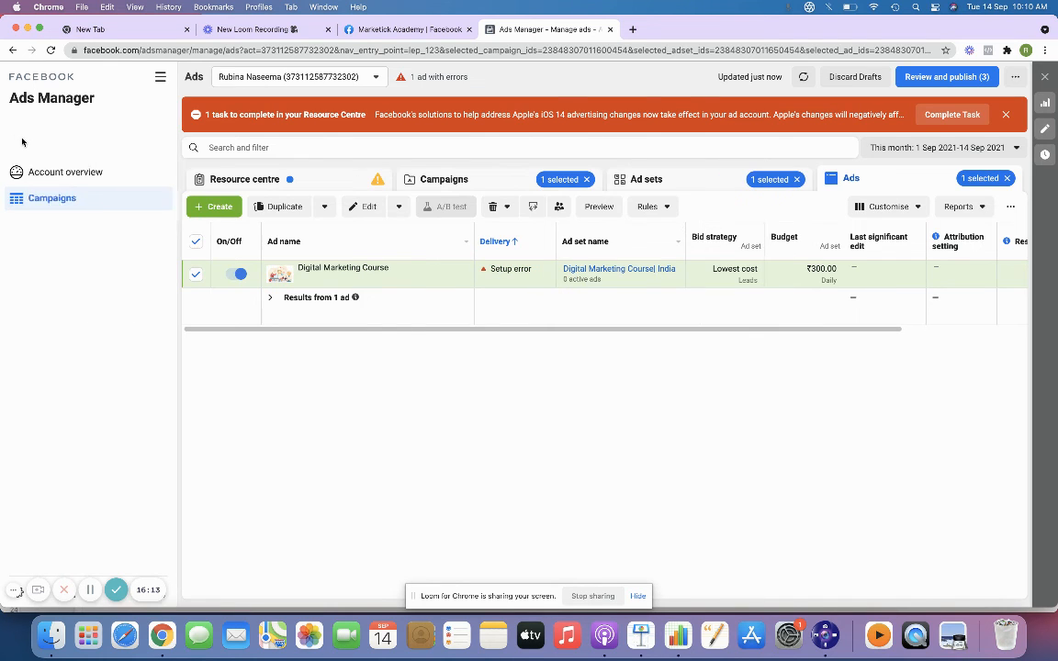
click(22, 140)
click(321, 371)
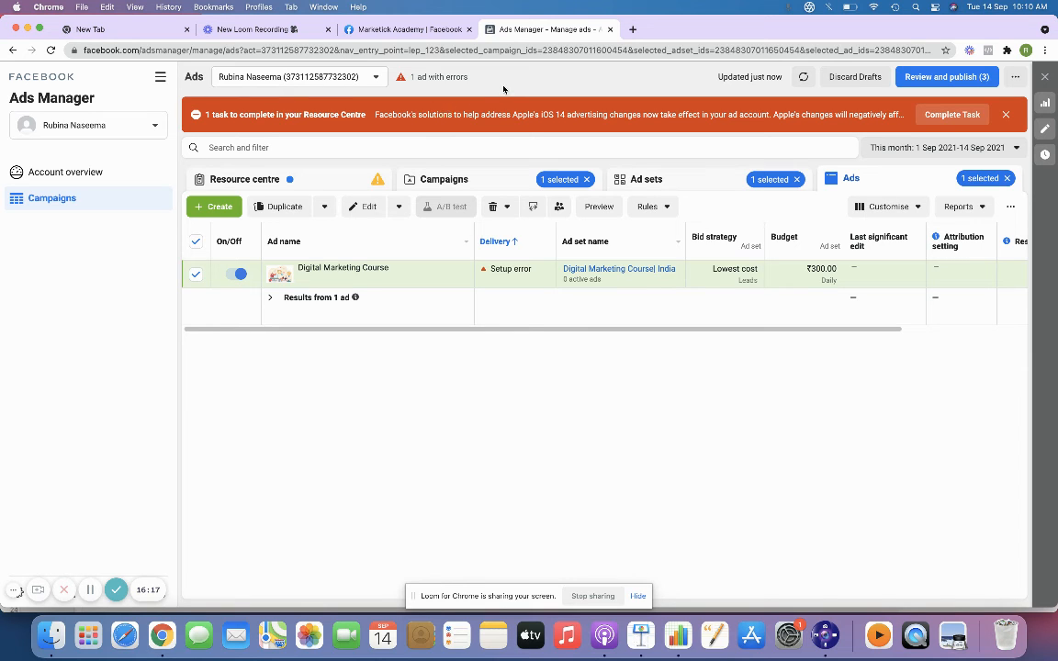
click(1006, 114)
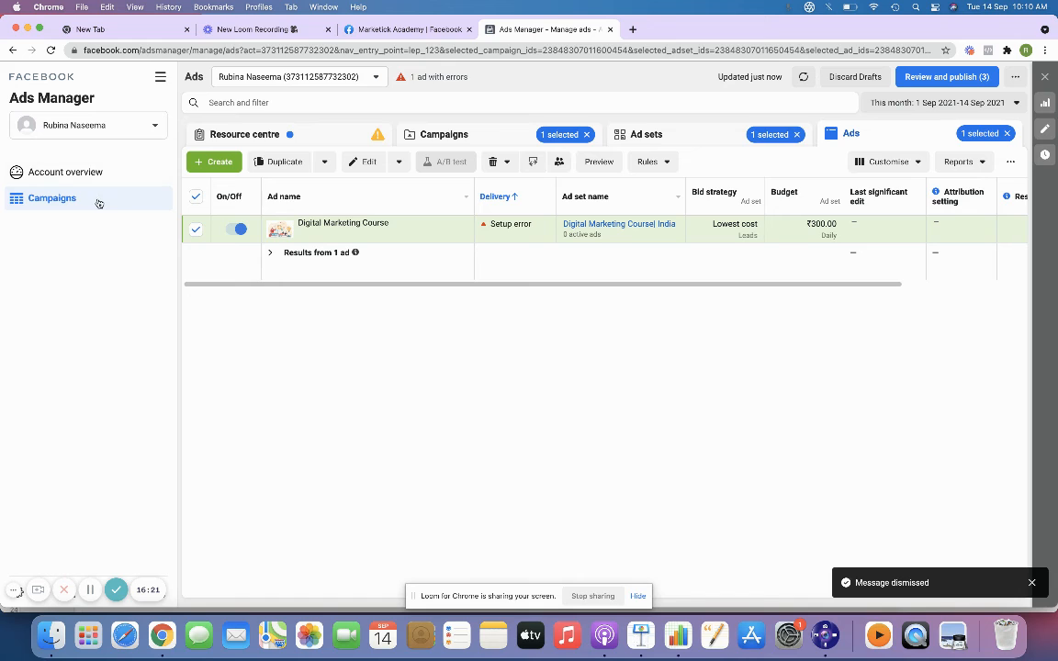
Clear the current selections of the ad, the ad set and the campaign
click(196, 197)
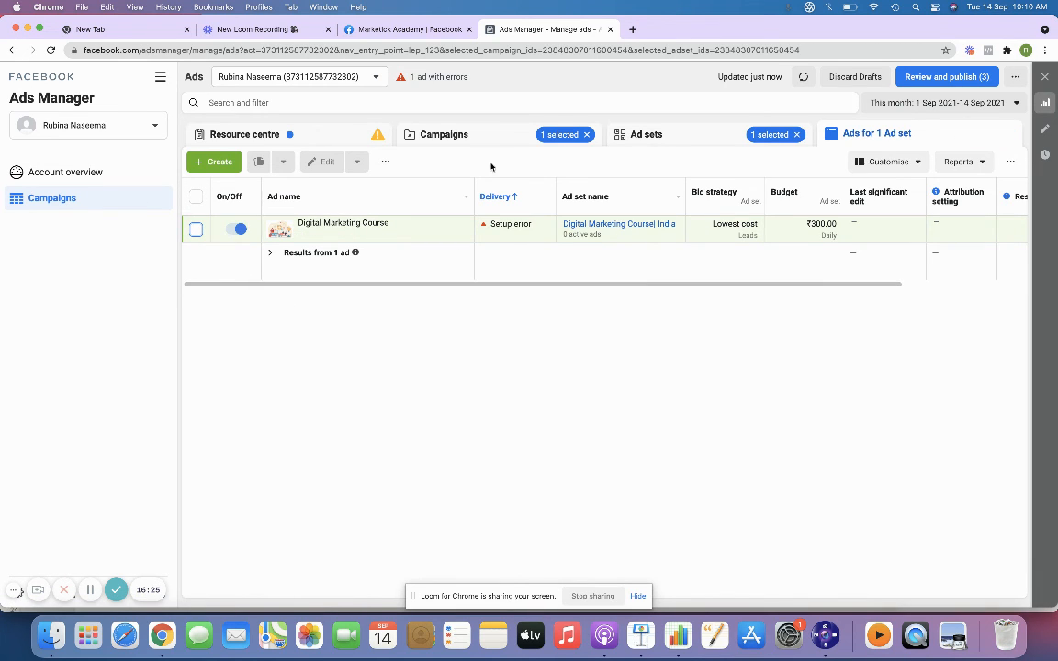
click(797, 135)
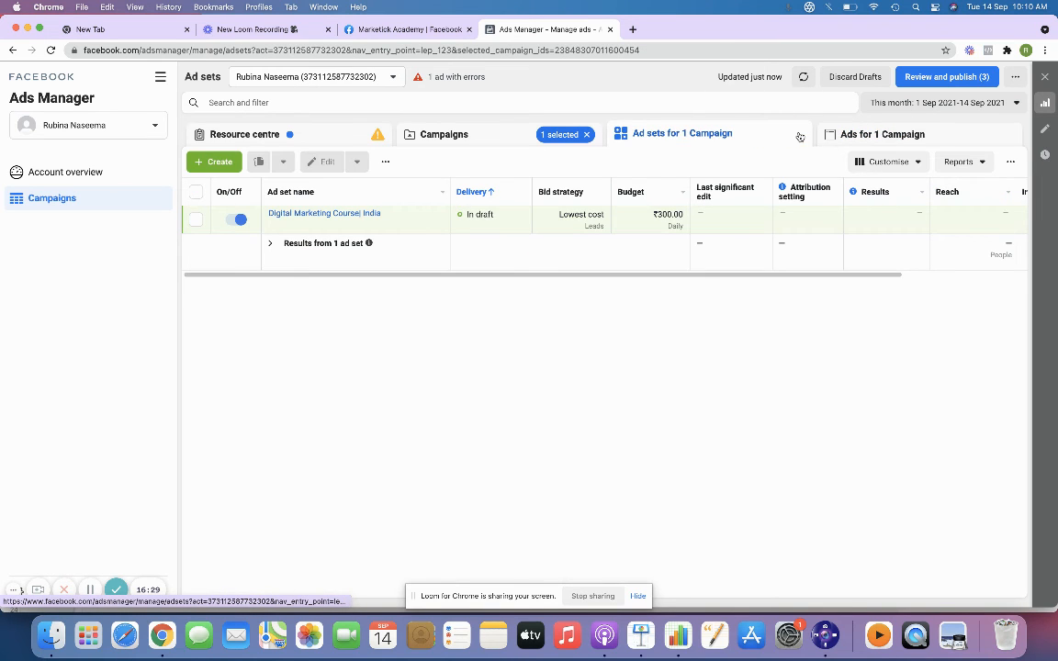
click(585, 134)
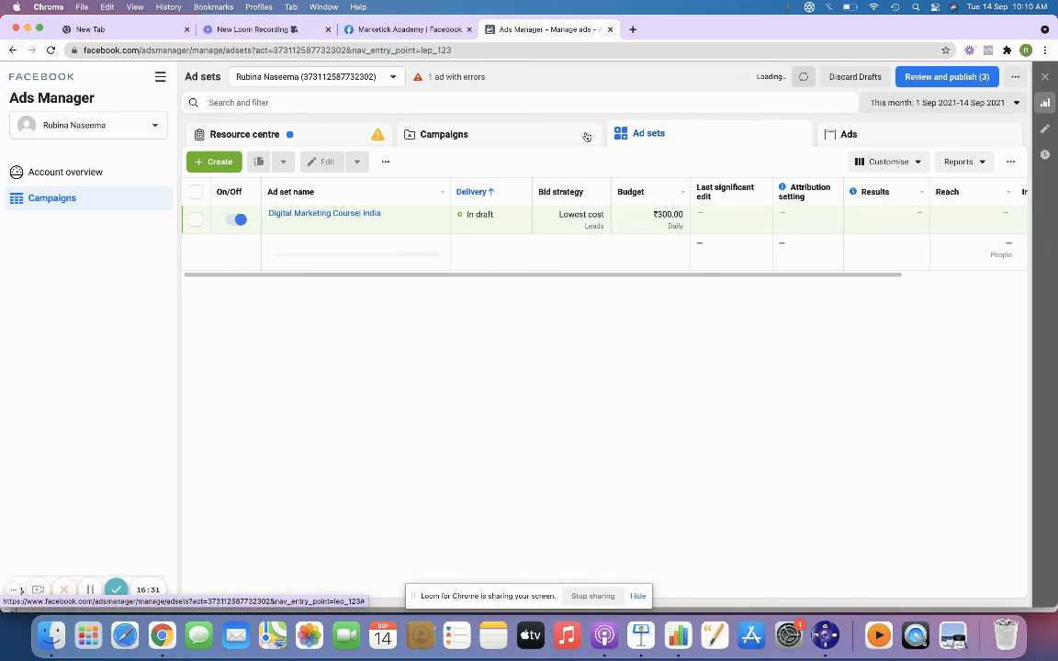
Look over the ad set performance columns, the campaign list and the ad flagged with errors
drag(477, 274, 573, 273)
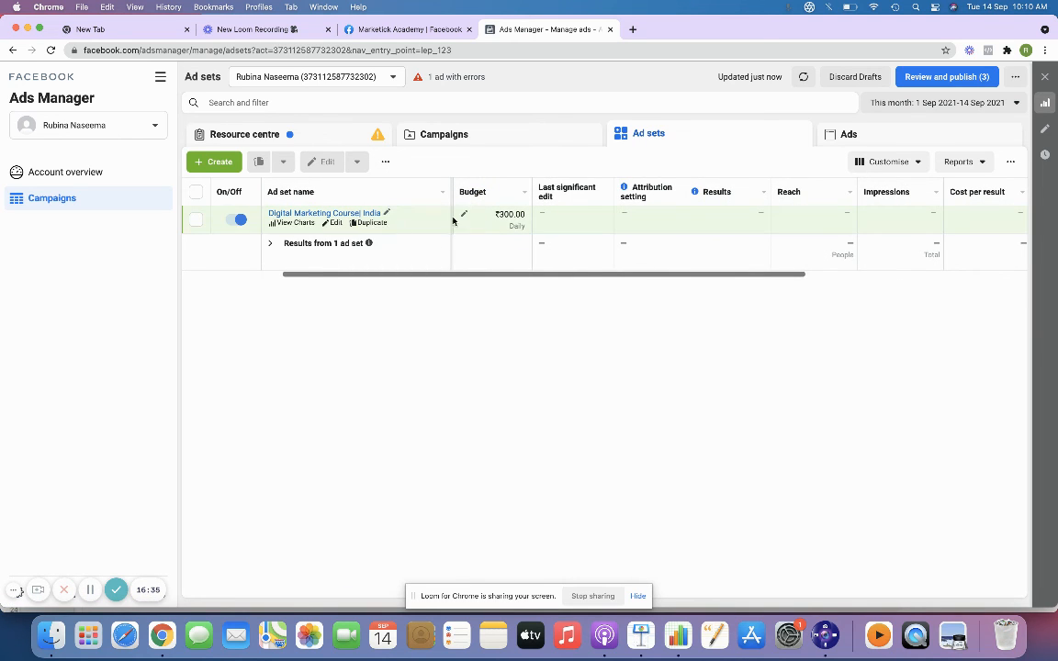
drag(500, 274, 269, 276)
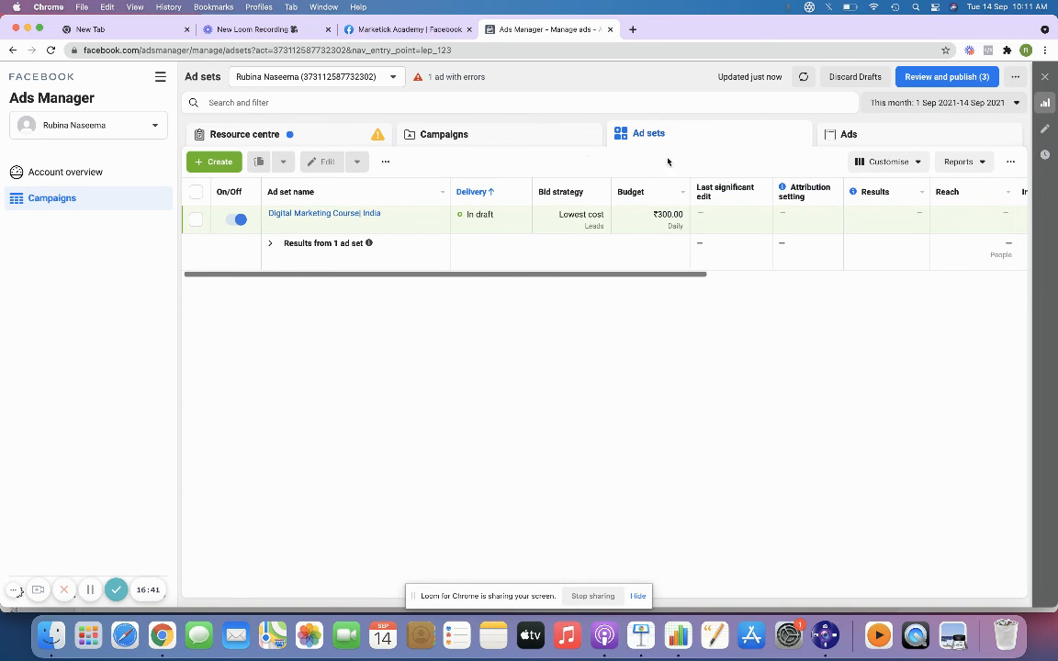
click(487, 142)
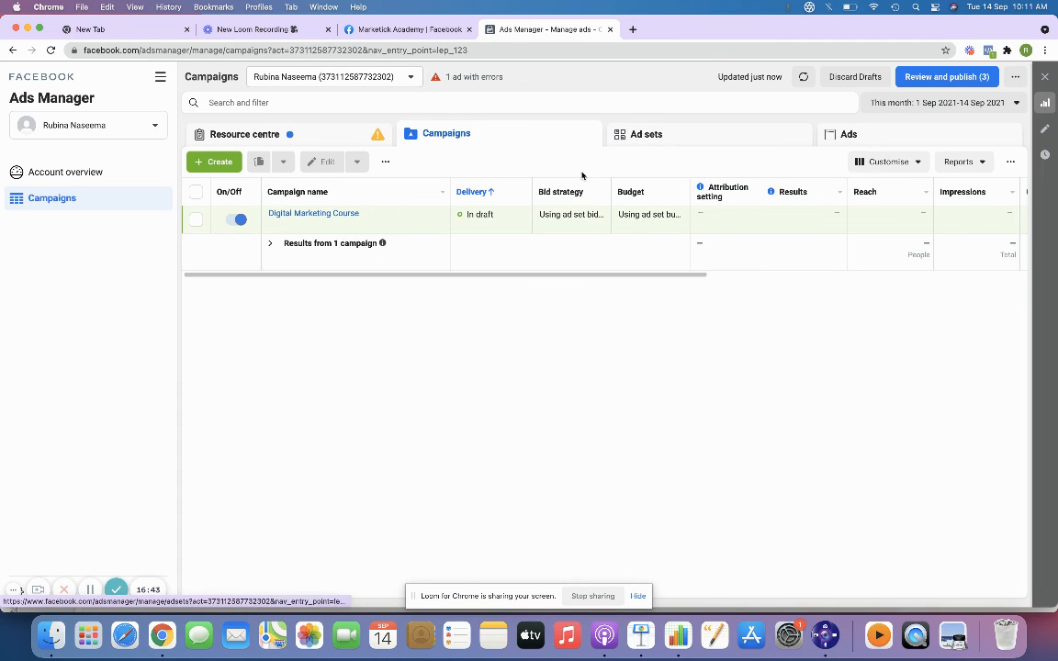
click(717, 137)
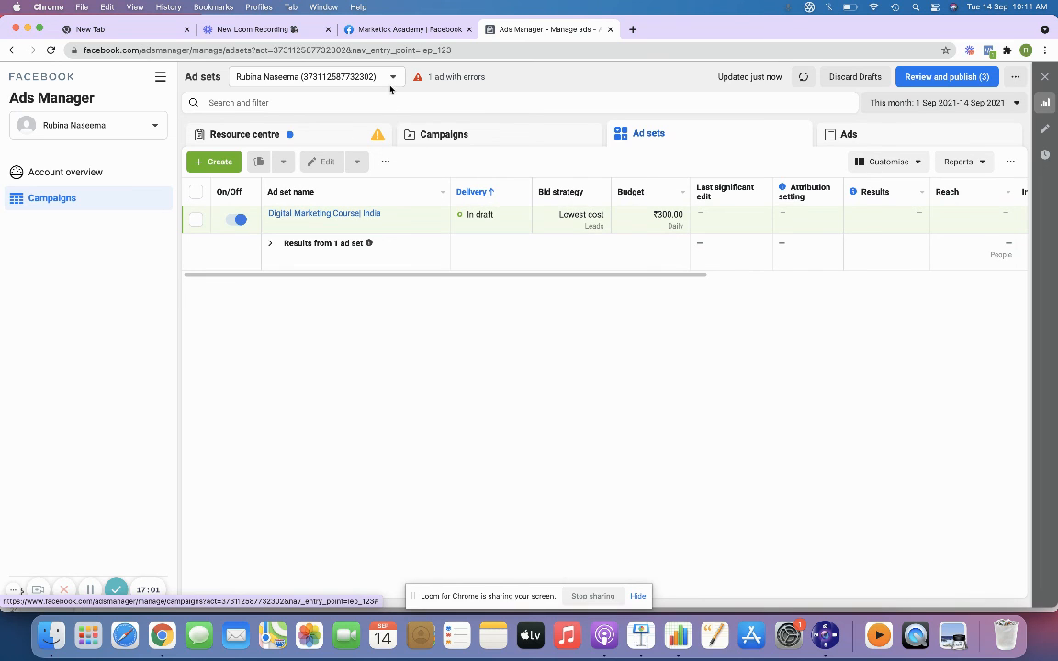
click(354, 78)
click(459, 77)
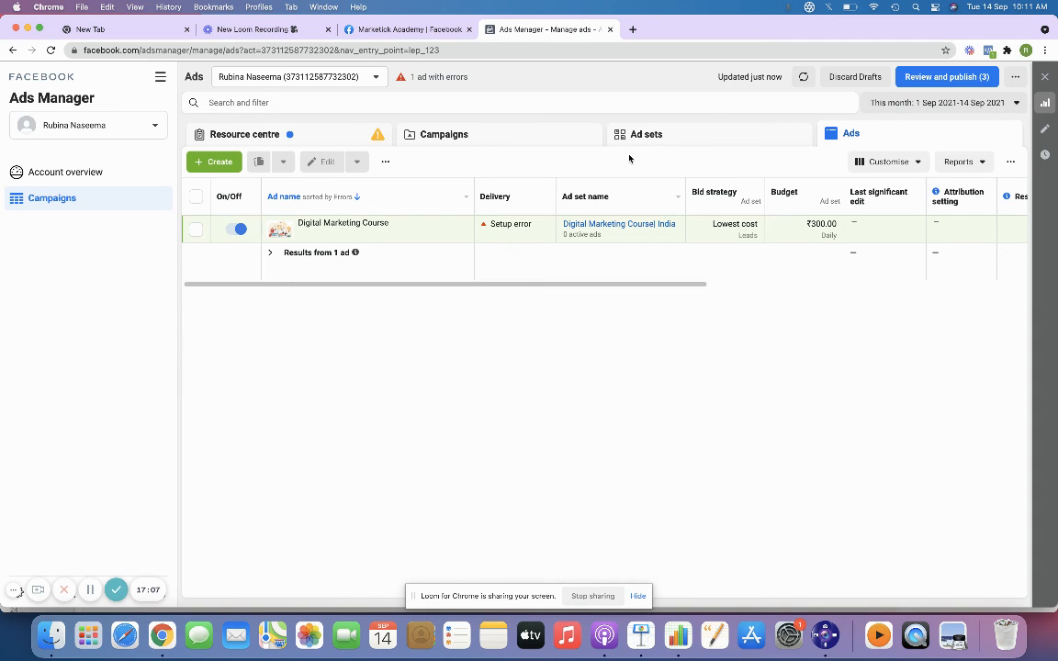
Reload the ads page, accepting the unsaved-changes prompt, and show the list of ad sets
click(51, 49)
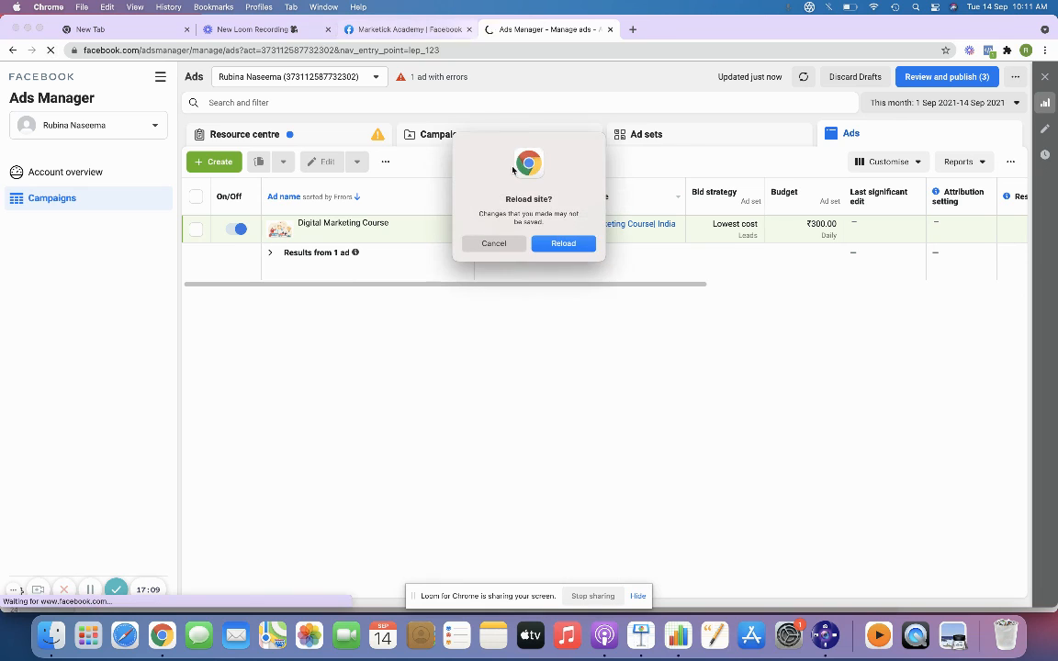
click(585, 244)
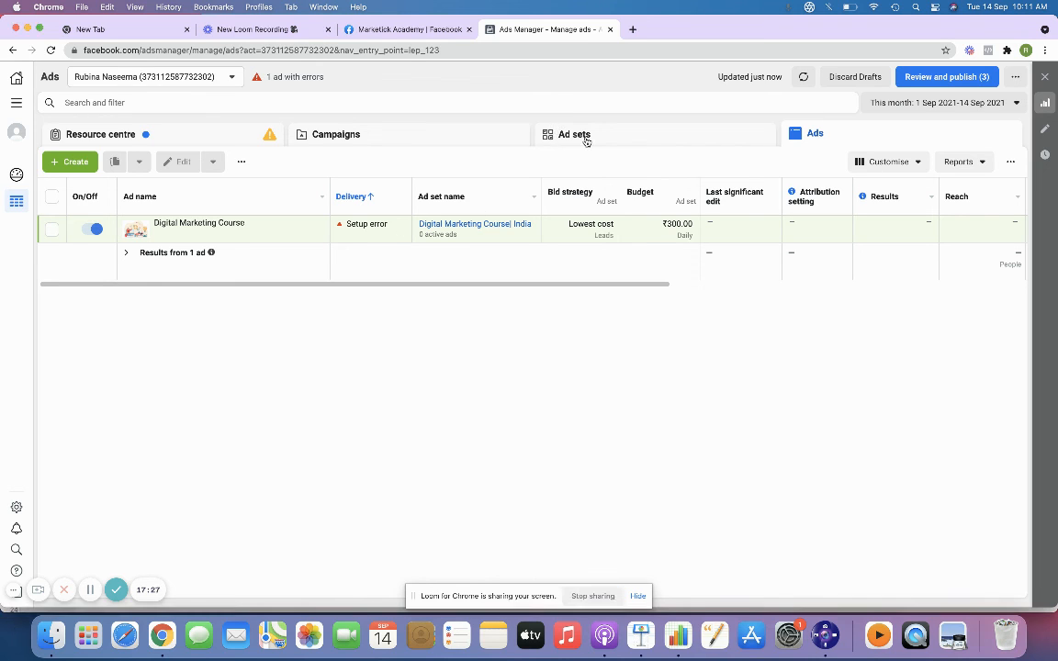
click(584, 135)
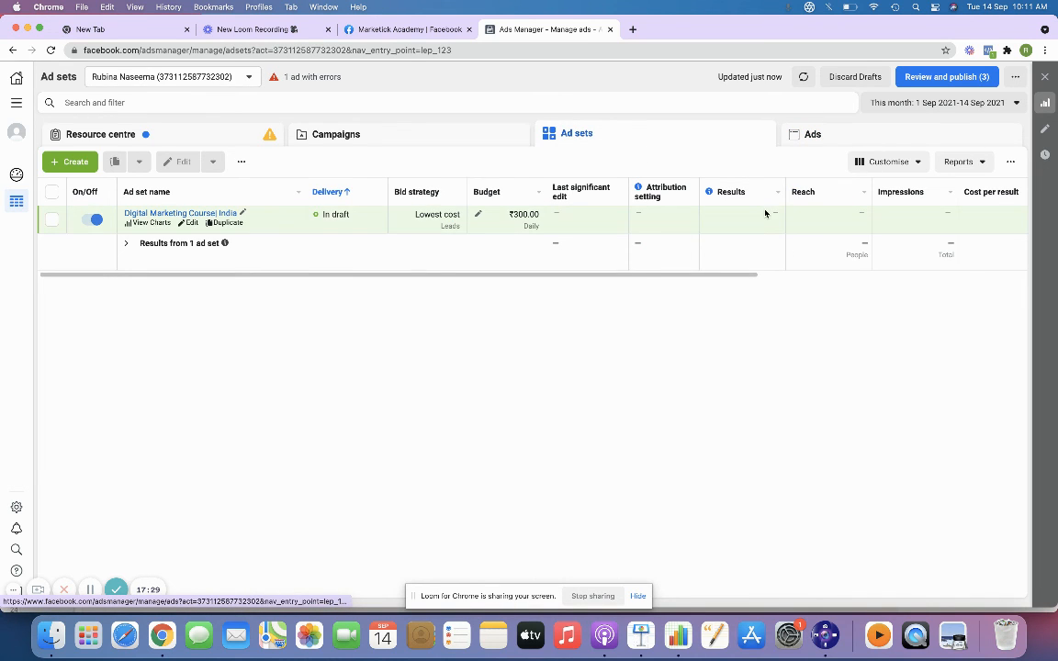